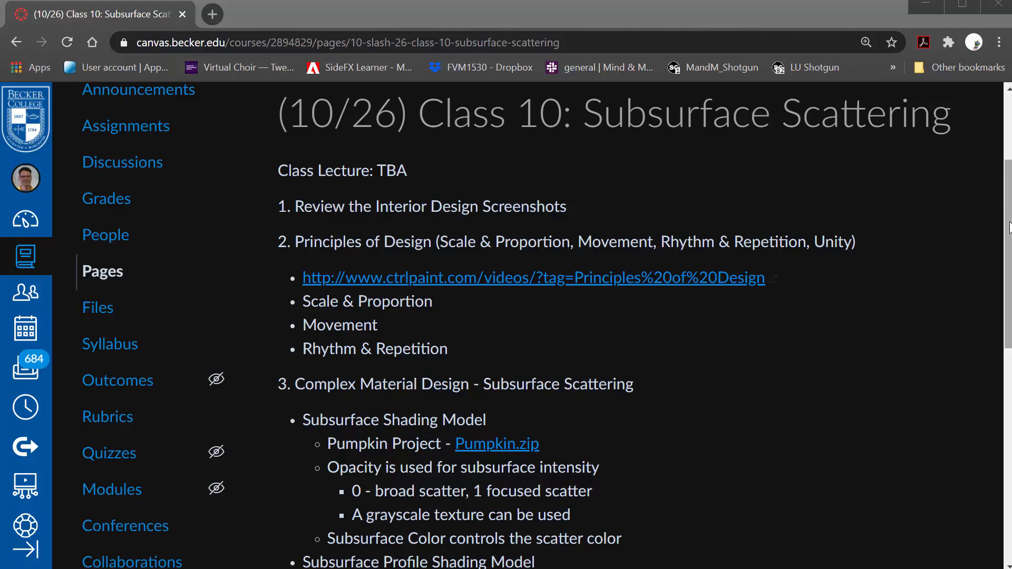
Read through the class page's notes on the Subsurface and Subsurface Profile shading models, including the Unreal documentation link
drag(1008, 227, 1008, 369)
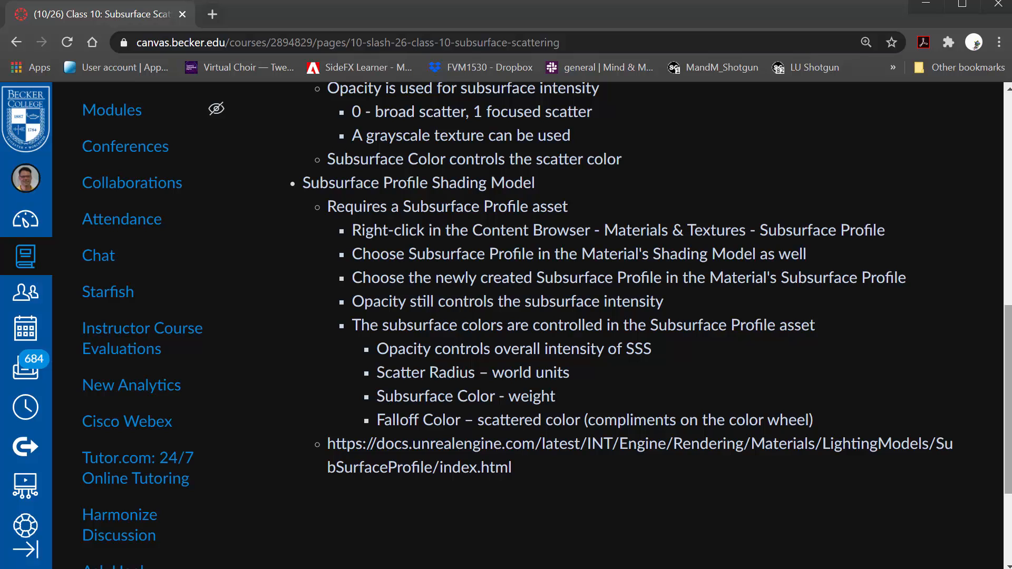
scroll(527, 316, up, 2)
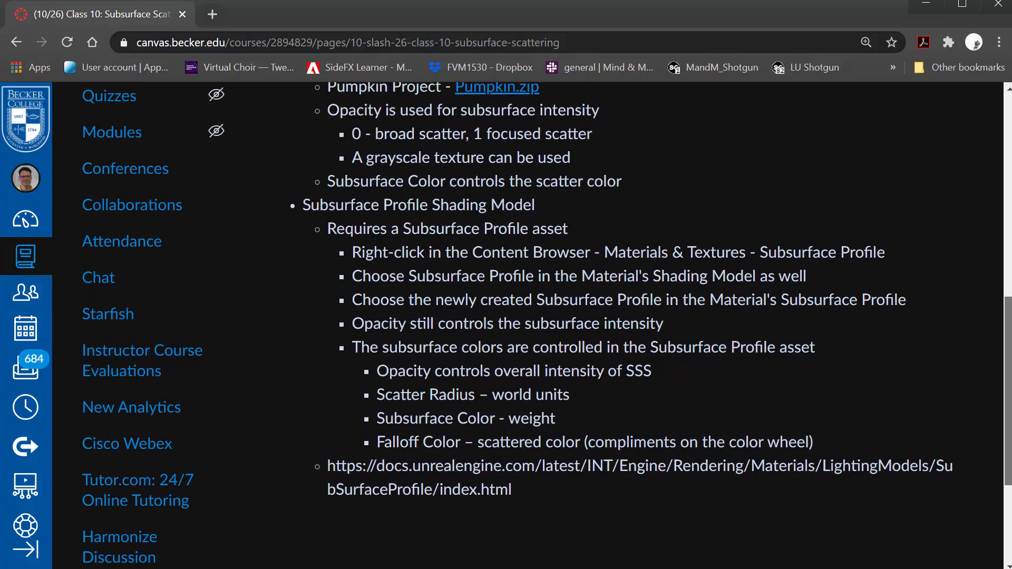
scroll(1006, 294, up, 5)
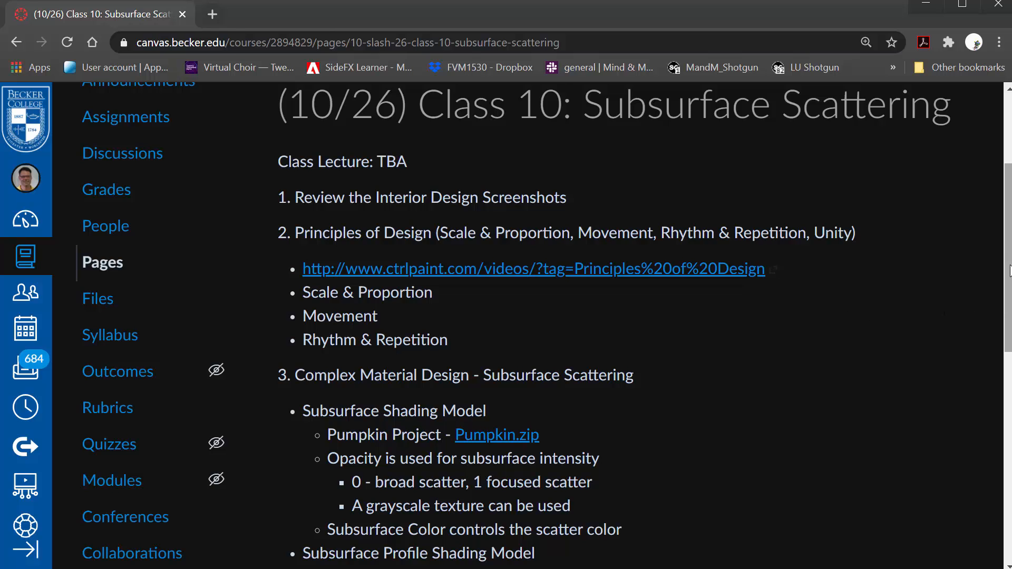
drag(1009, 255, 1009, 342)
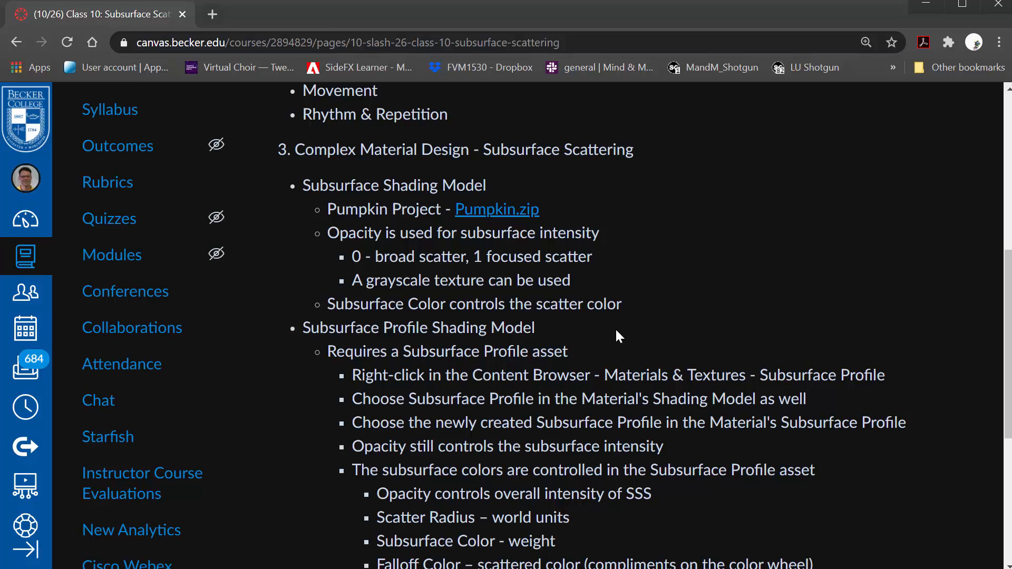
scroll(604, 390, down, 1)
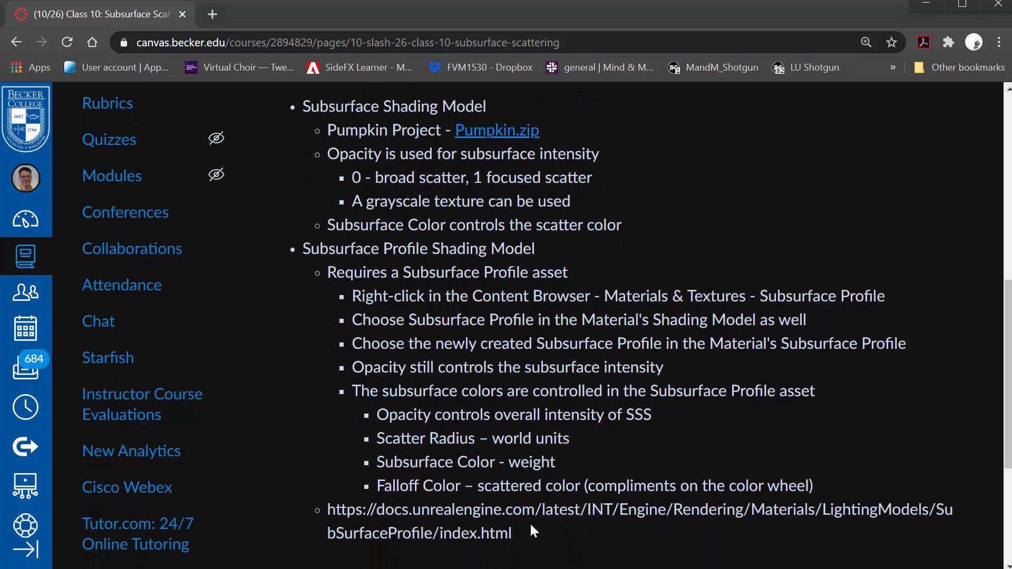
drag(511, 533, 328, 510)
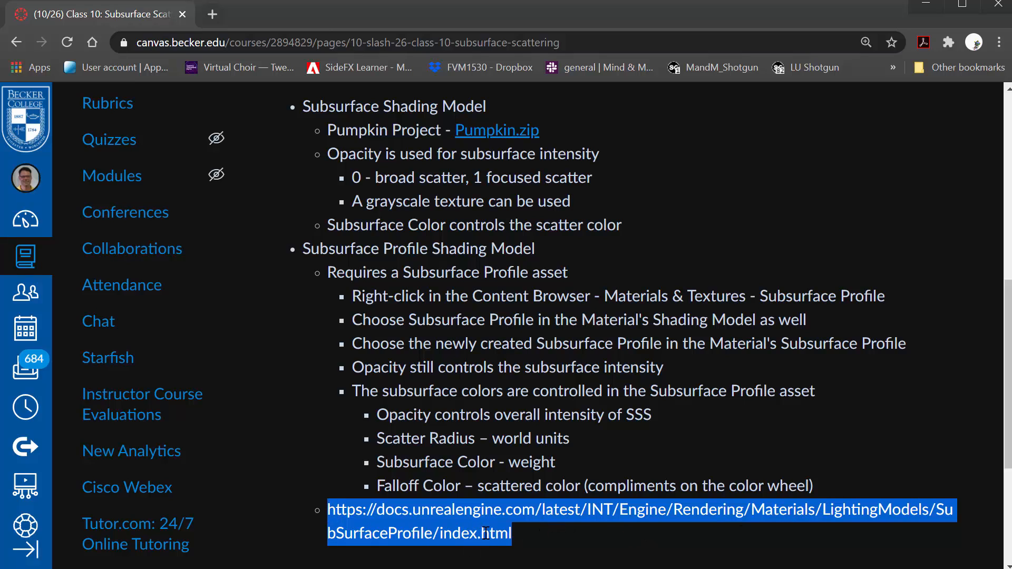
click(542, 533)
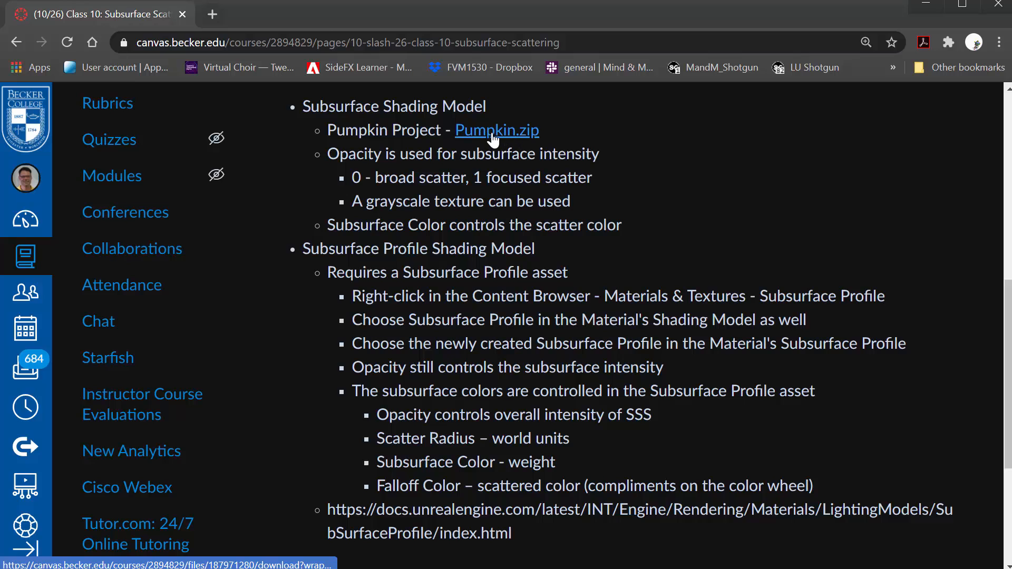
Switch to Unreal Editor and create a new level from the Empty Level template, discarding changes to the current level
drag(547, 15, 0, 311)
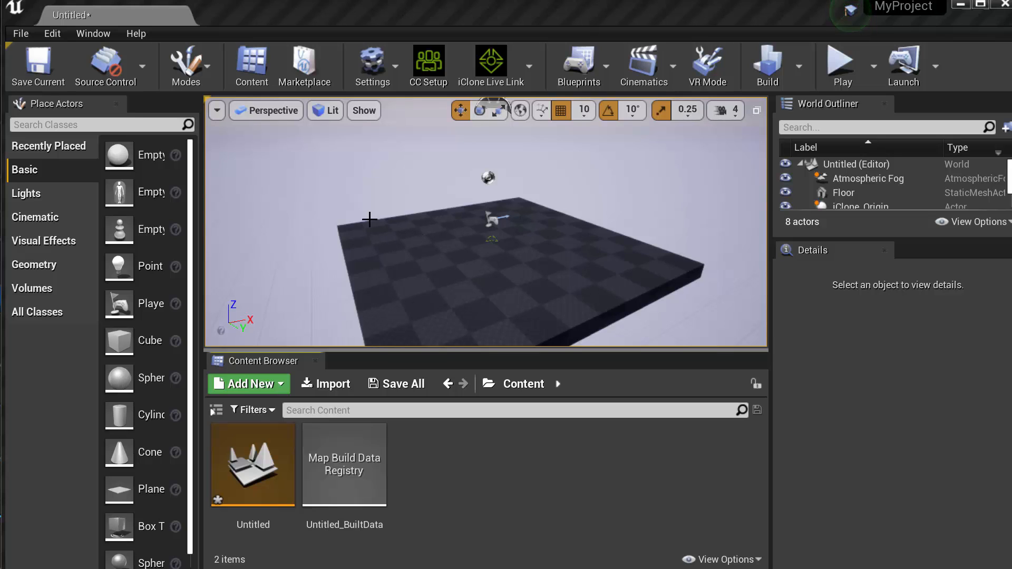
click(21, 34)
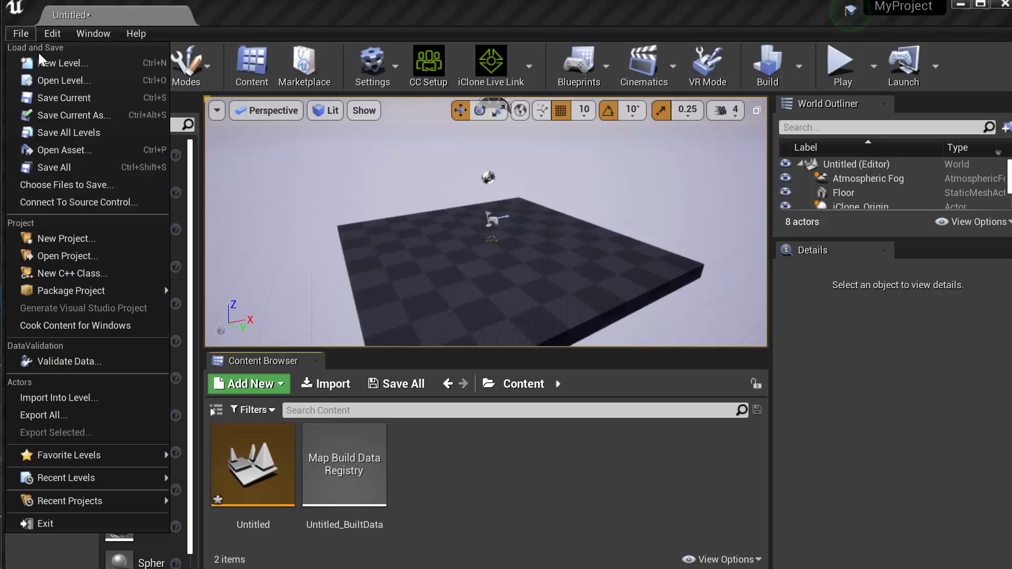
click(68, 65)
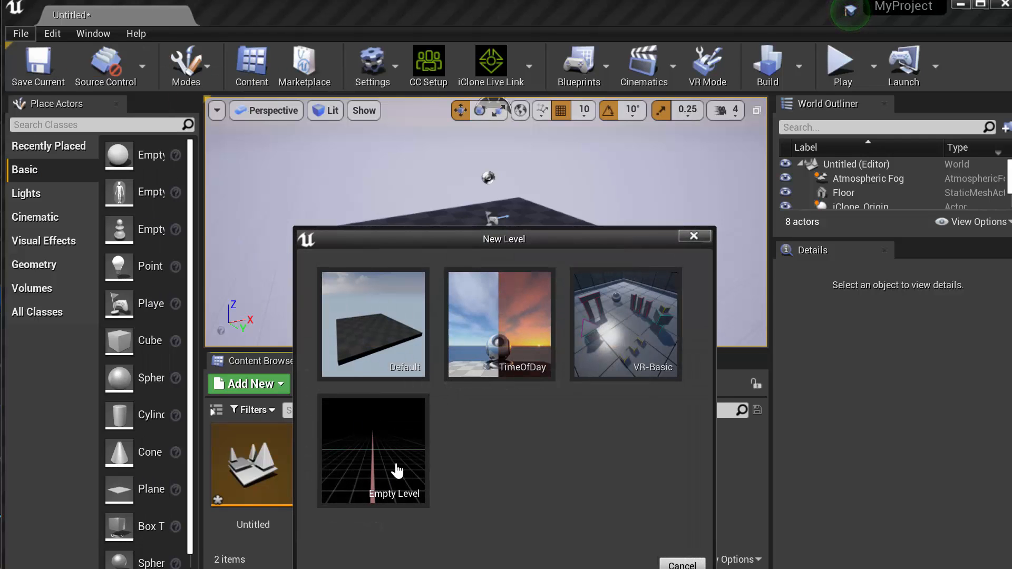
click(381, 452)
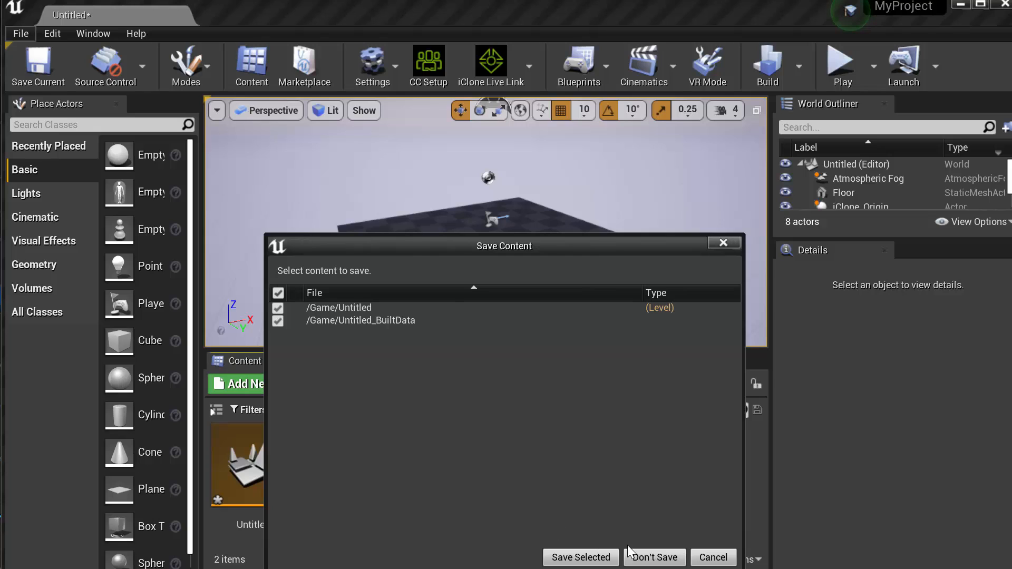
click(655, 558)
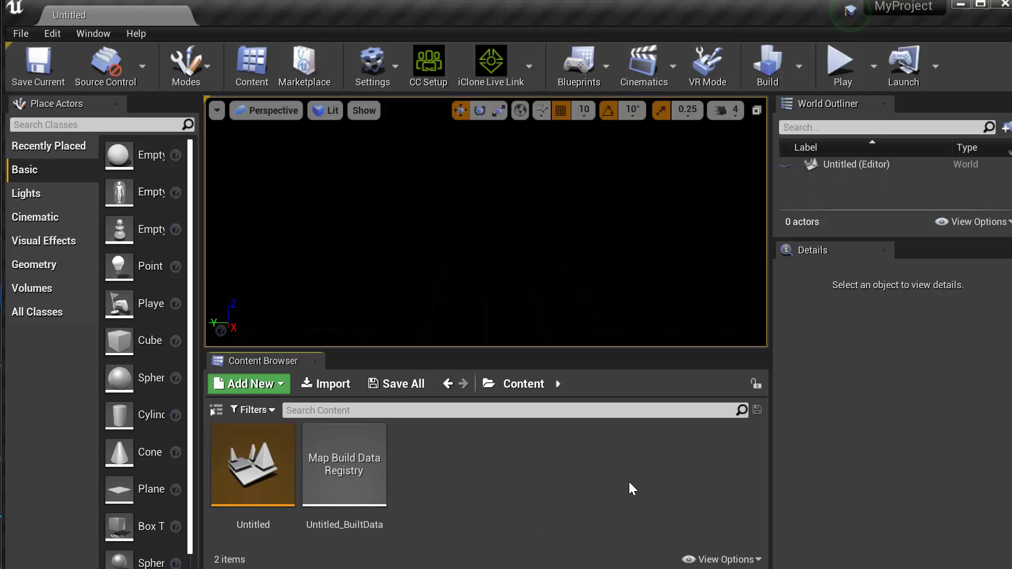
Set the viewport to Unlit view mode, place a basic Plane in the level and widen the area for its details
click(328, 111)
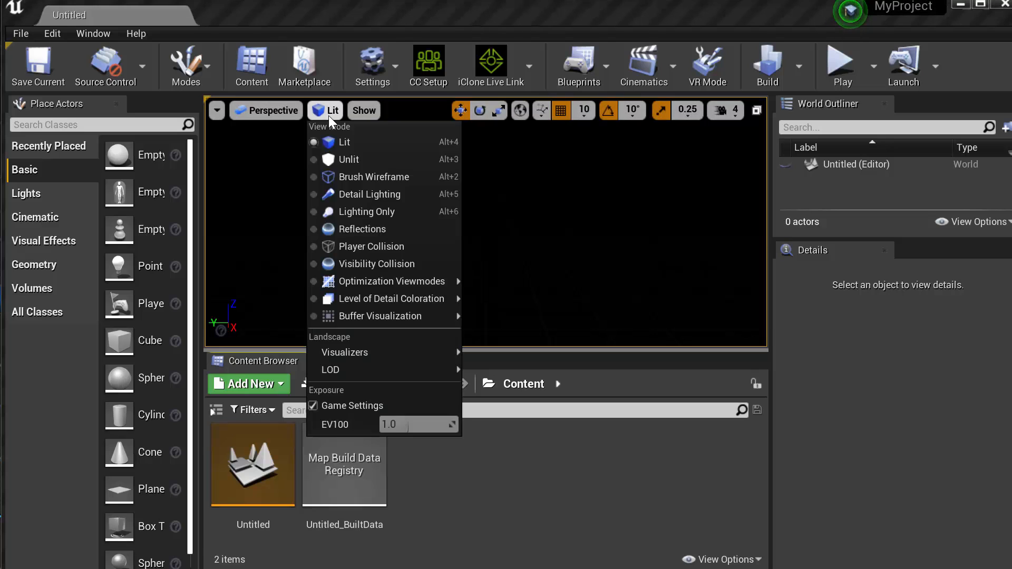
click(353, 160)
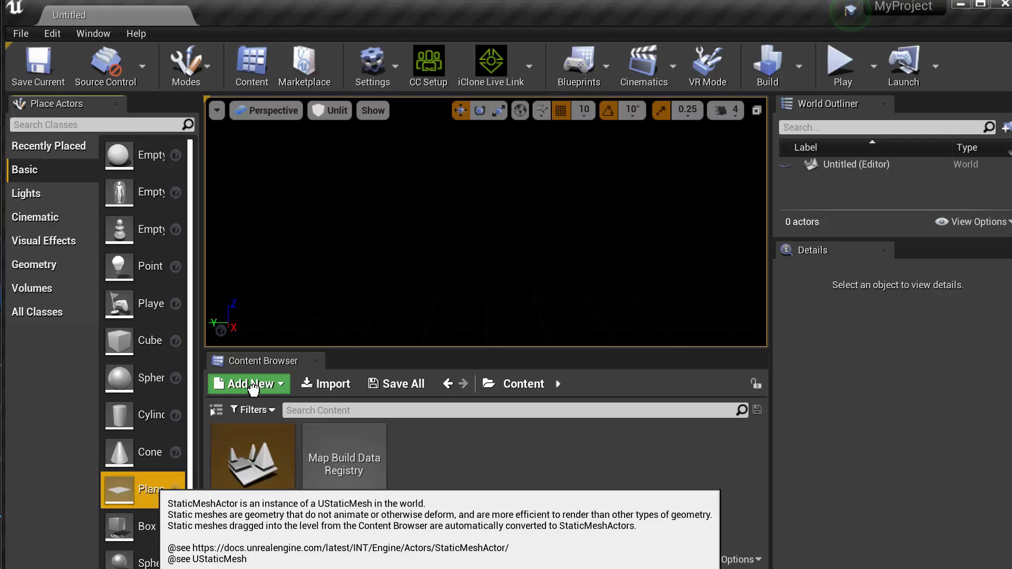
drag(119, 490, 482, 263)
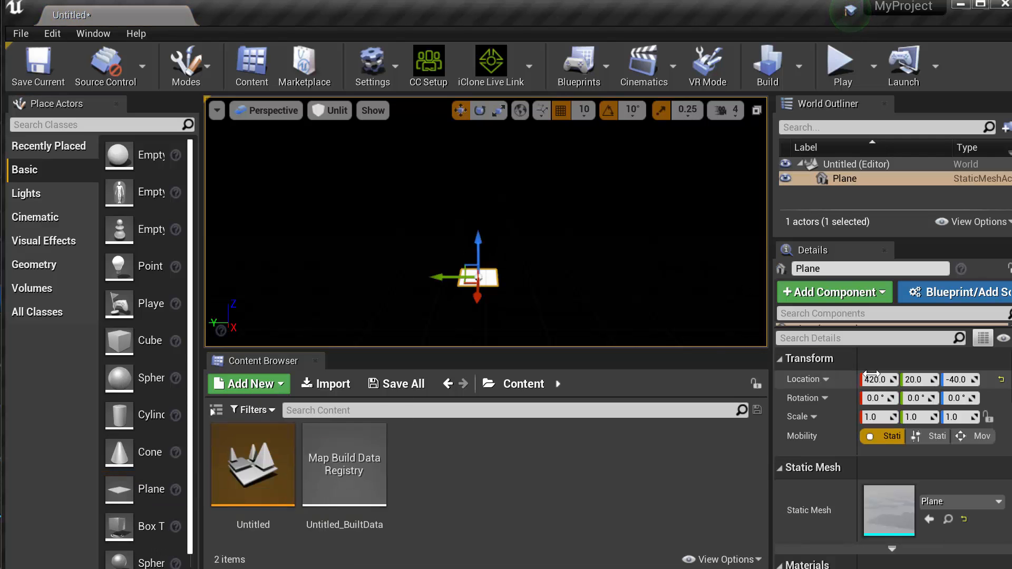
drag(771, 369, 738, 369)
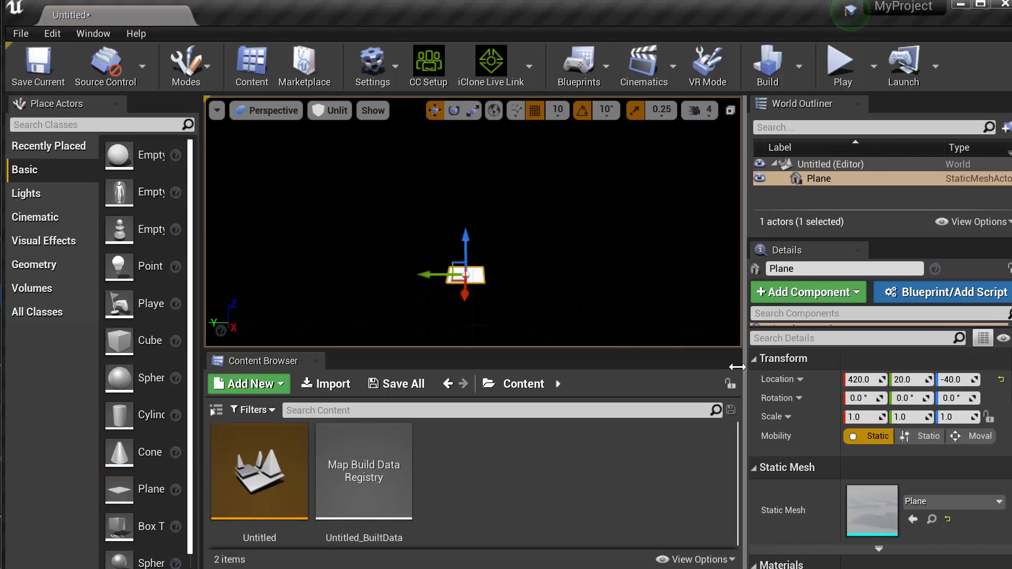
Set the plane's location to 0, 0, 0
click(859, 380)
text(0)
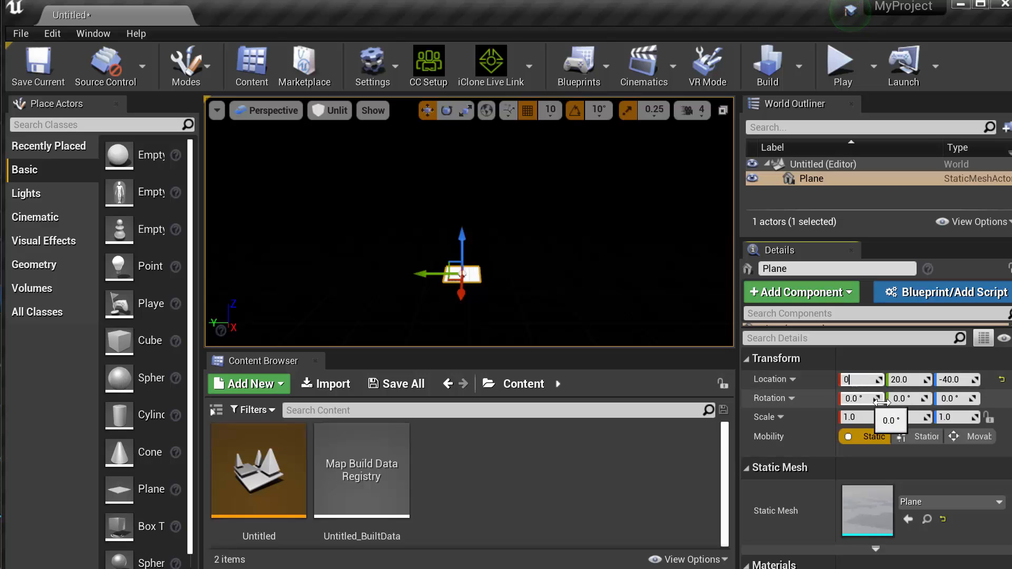
click(897, 379)
text(0)
click(953, 381)
text(0)
click(907, 380)
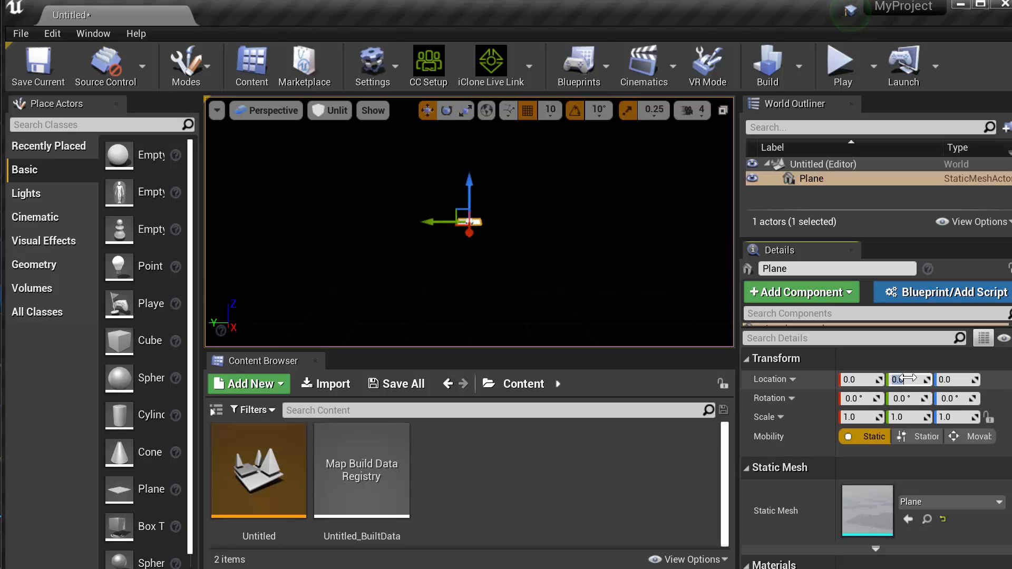
Place a Point Light above the plane and set the viewport back to Lit view mode
drag(530, 249, 523, 196)
key(f)
alt+drag(517, 310, 595, 331)
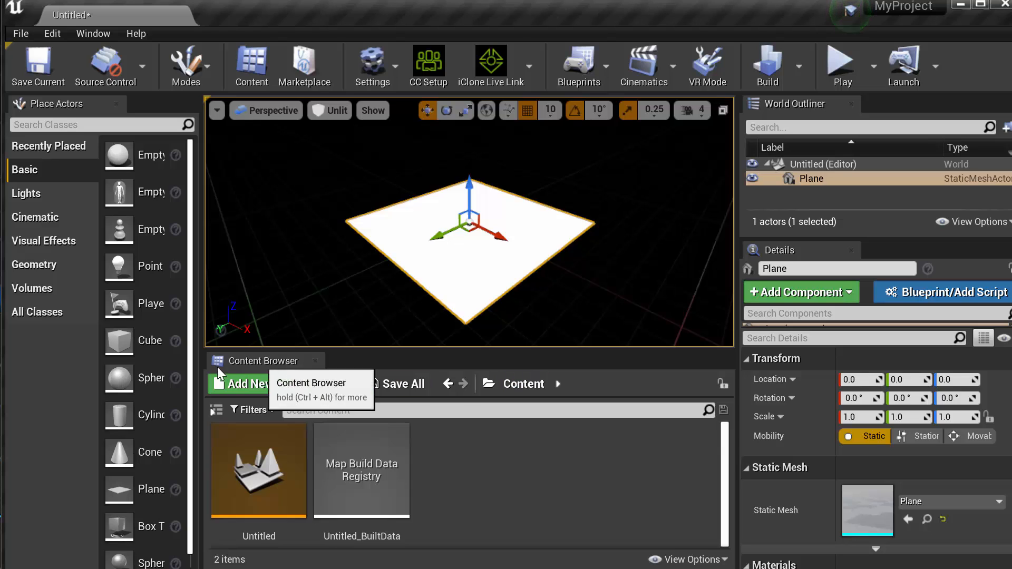
click(32, 195)
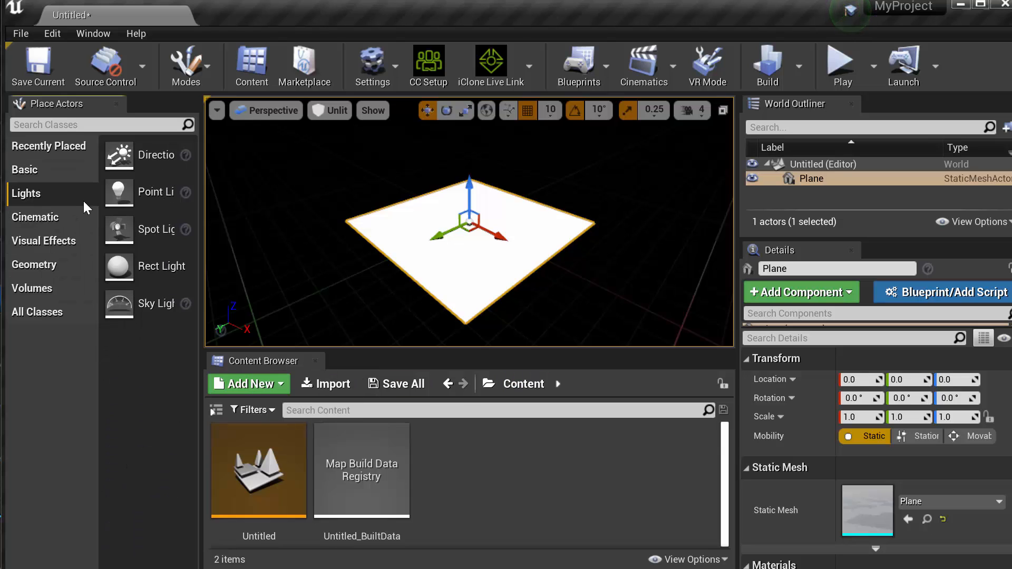
drag(141, 194, 420, 231)
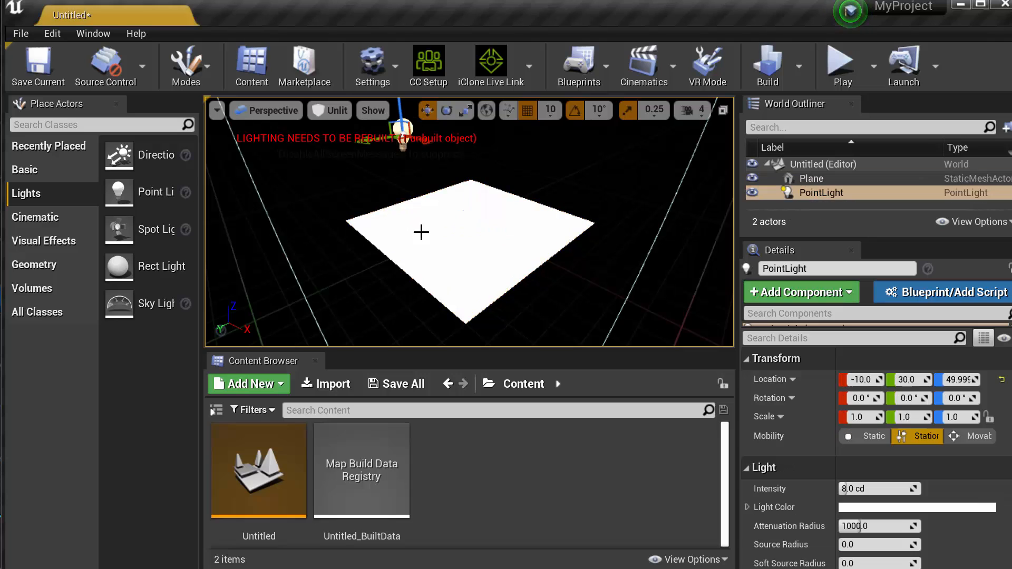
click(337, 113)
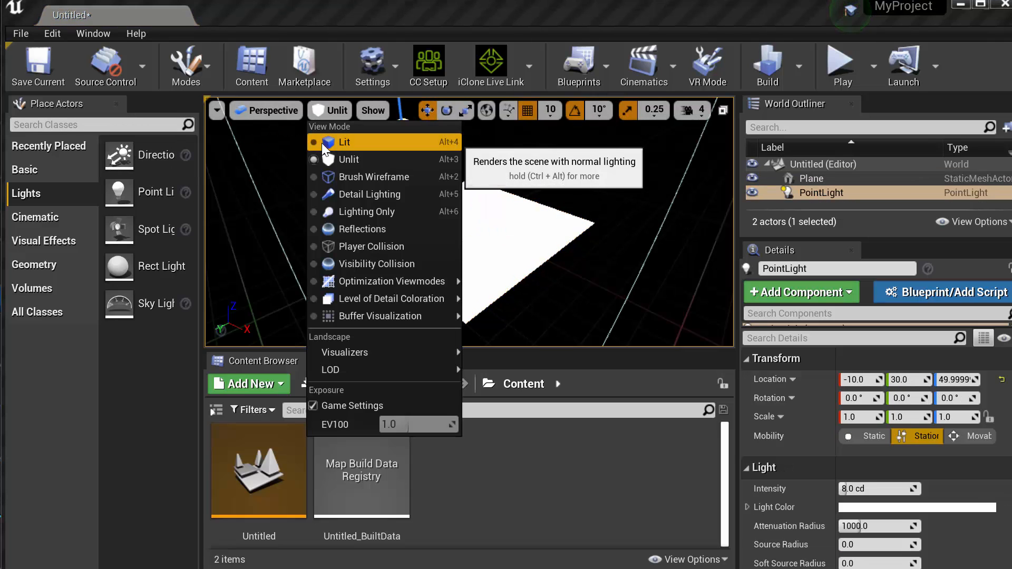
click(333, 141)
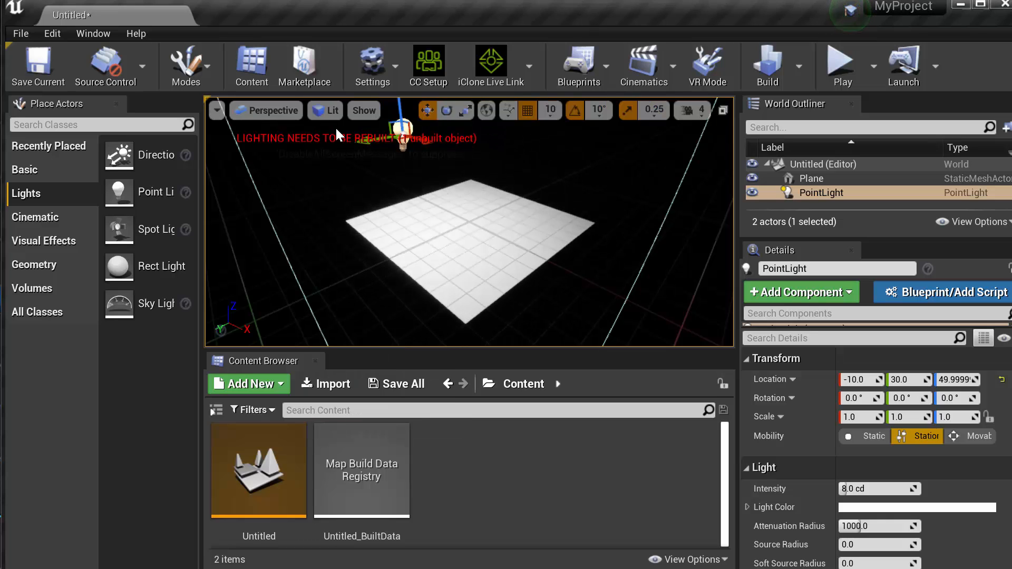
Lower the point light toward the plane to a Z location of about 30
alt+drag(511, 252, 475, 210)
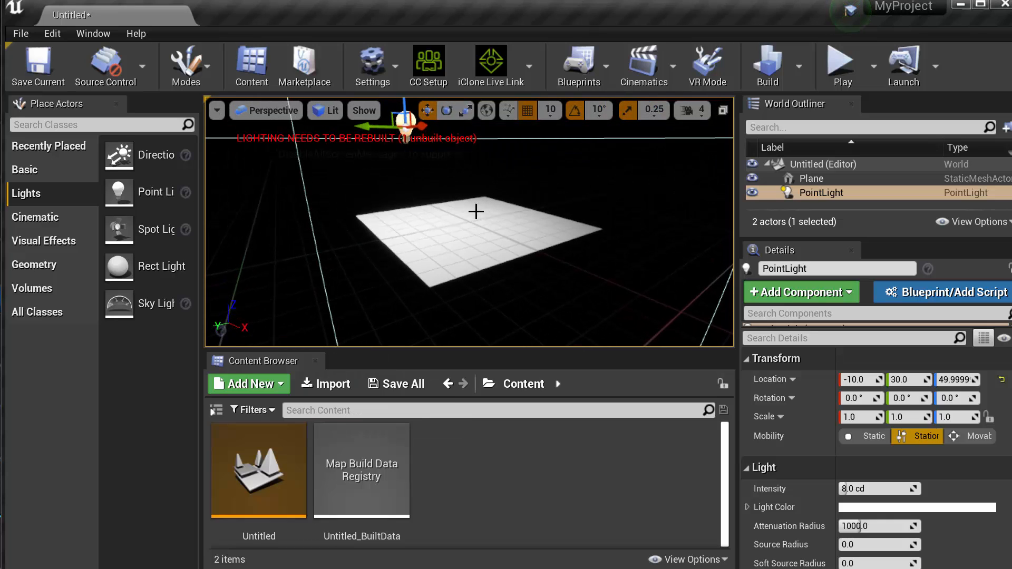
middle_drag(490, 246, 422, 177)
drag(403, 154, 406, 193)
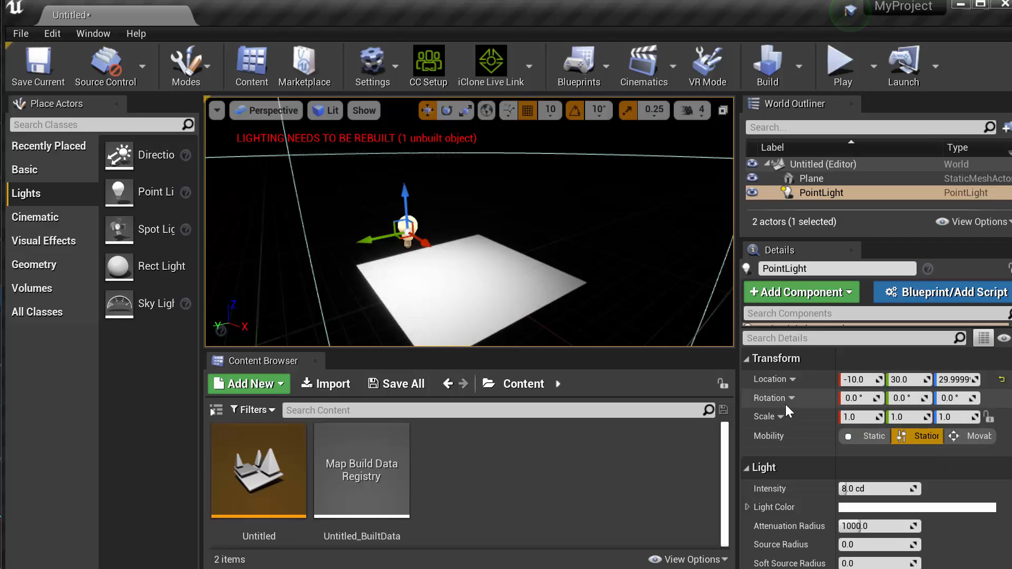
Import Pumpkin.FBX from the Pumpkin downloads folder into the Content folder using Import All with the default FBX options, and close the message log
click(535, 287)
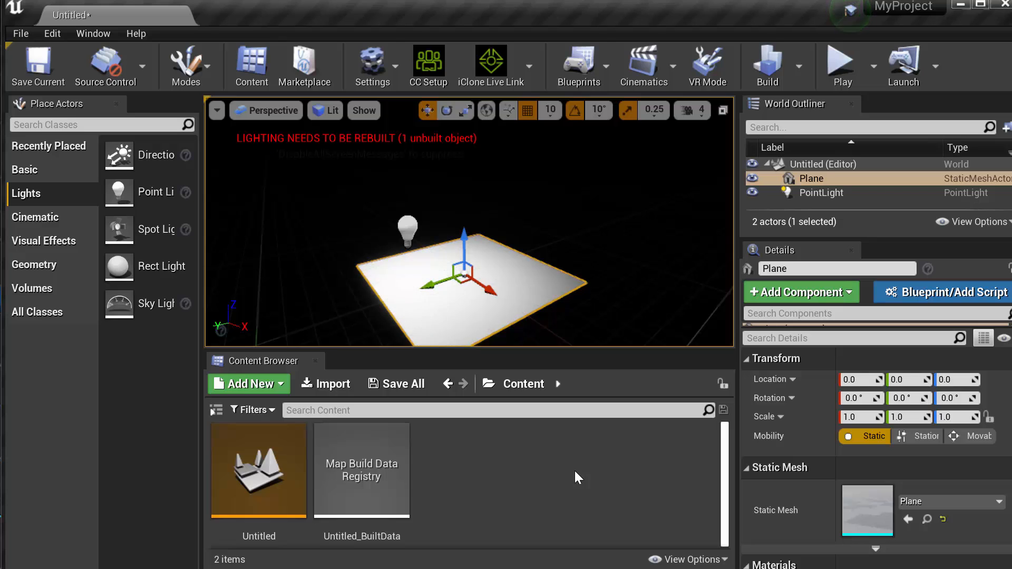
right_click(464, 455)
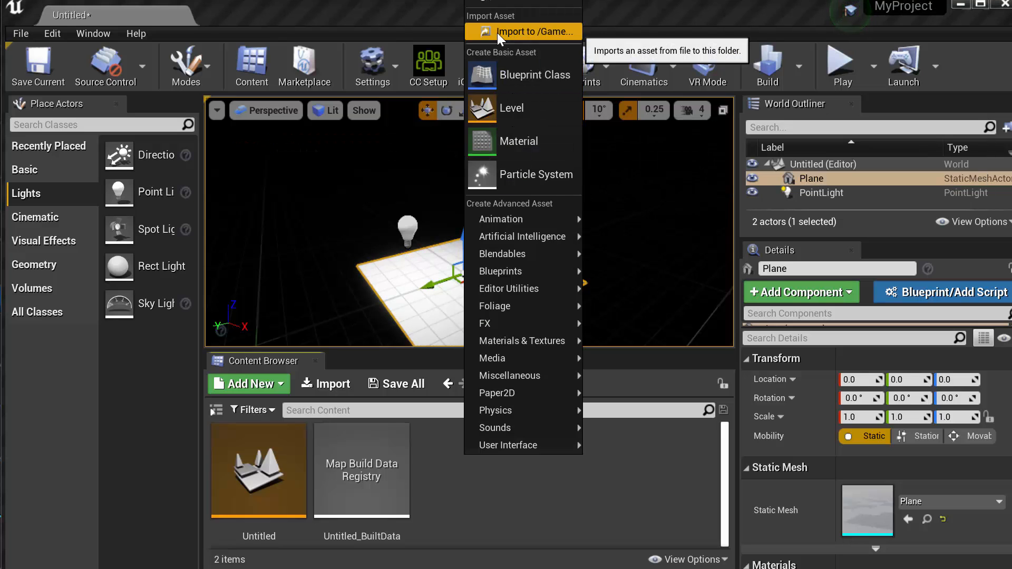
click(535, 31)
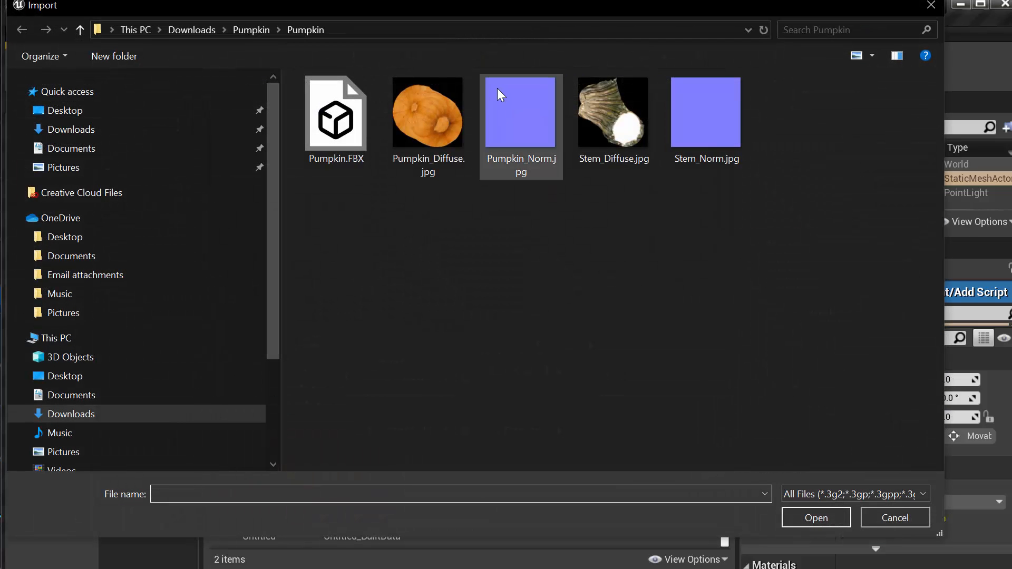
click(338, 127)
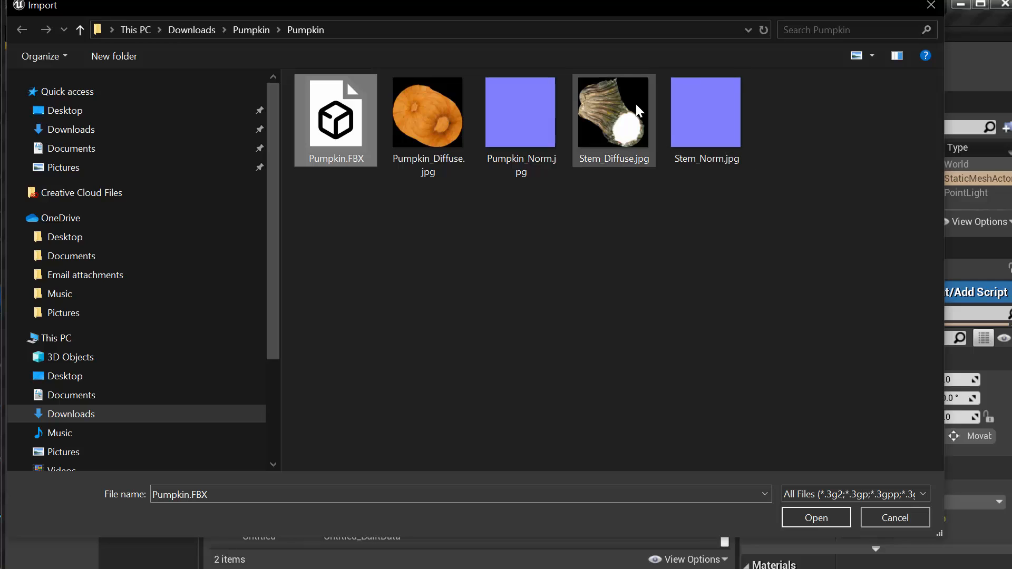
click(804, 517)
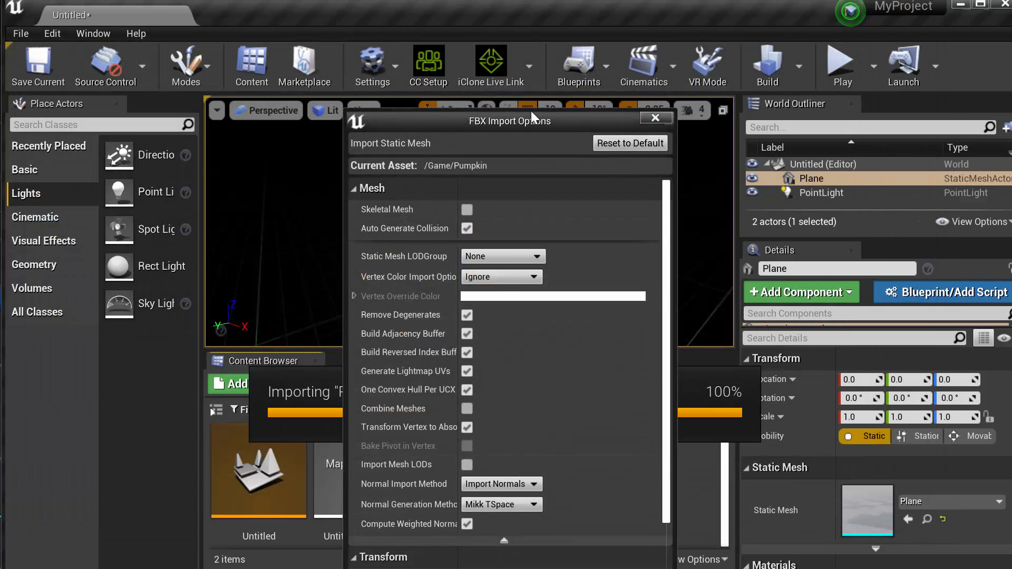
drag(498, 121, 506, 0)
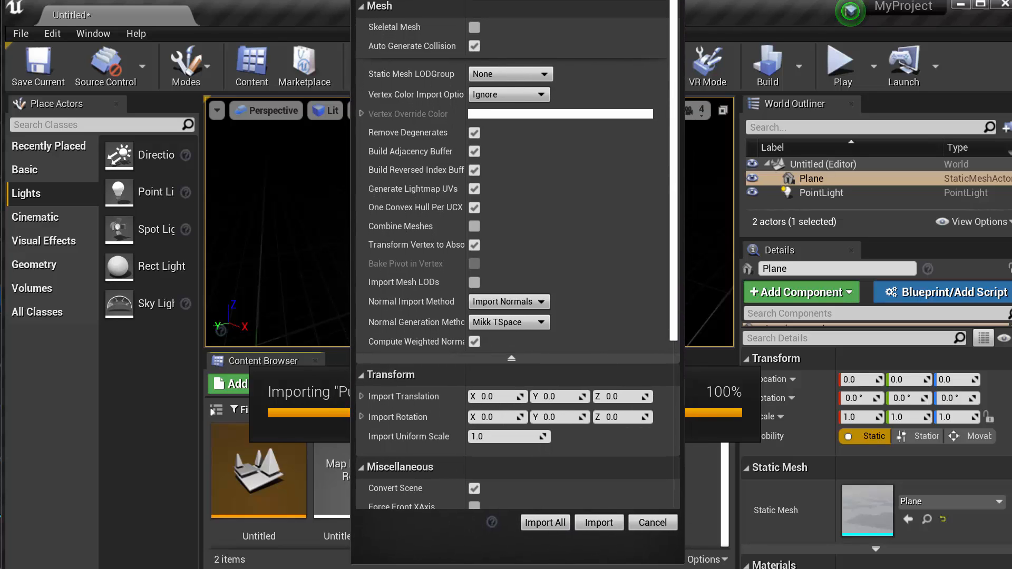
click(542, 521)
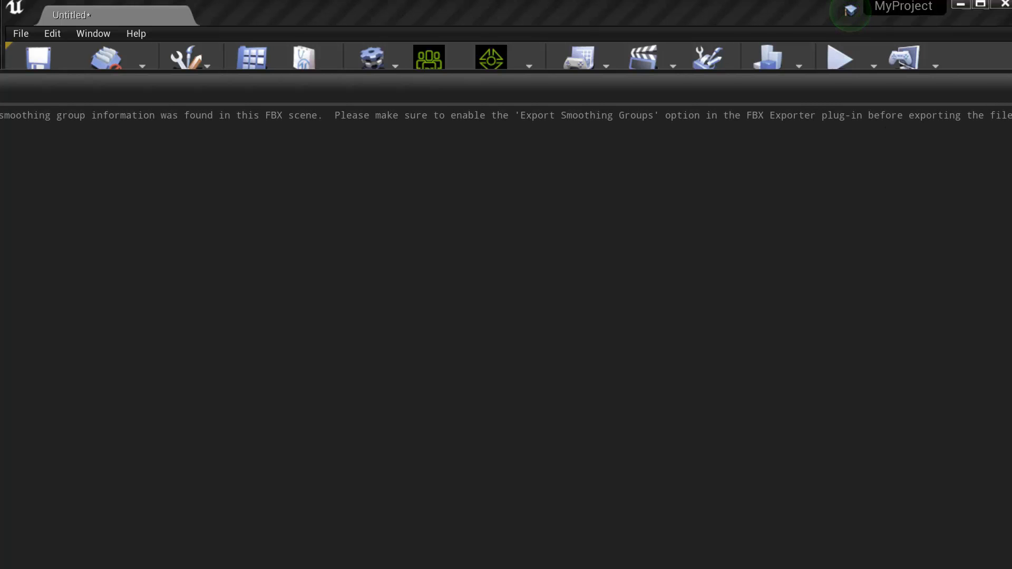
click(1010, 77)
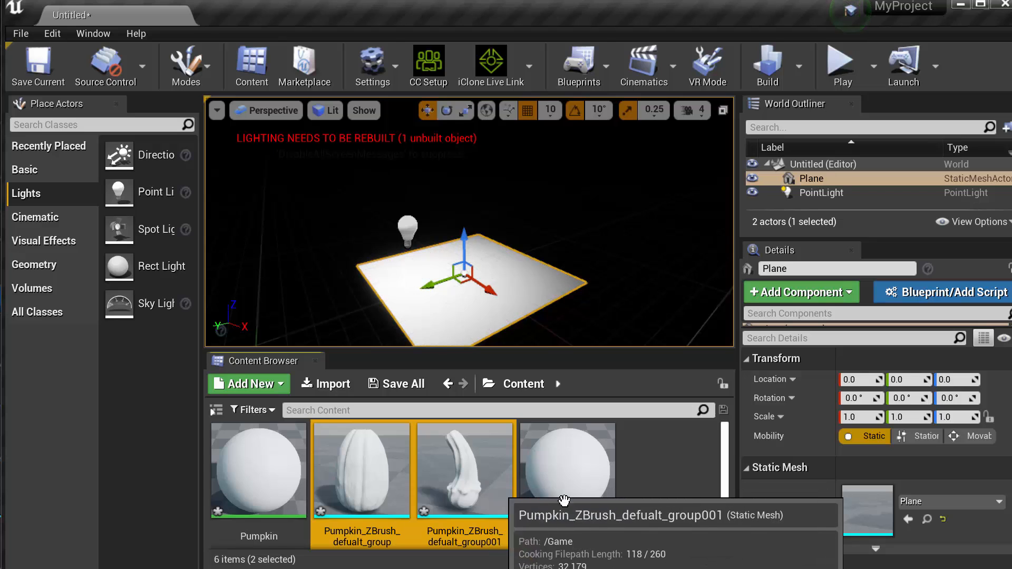
Place the pumpkin body and stem static meshes together on the plane at about location 10, 10, 0
click(660, 511)
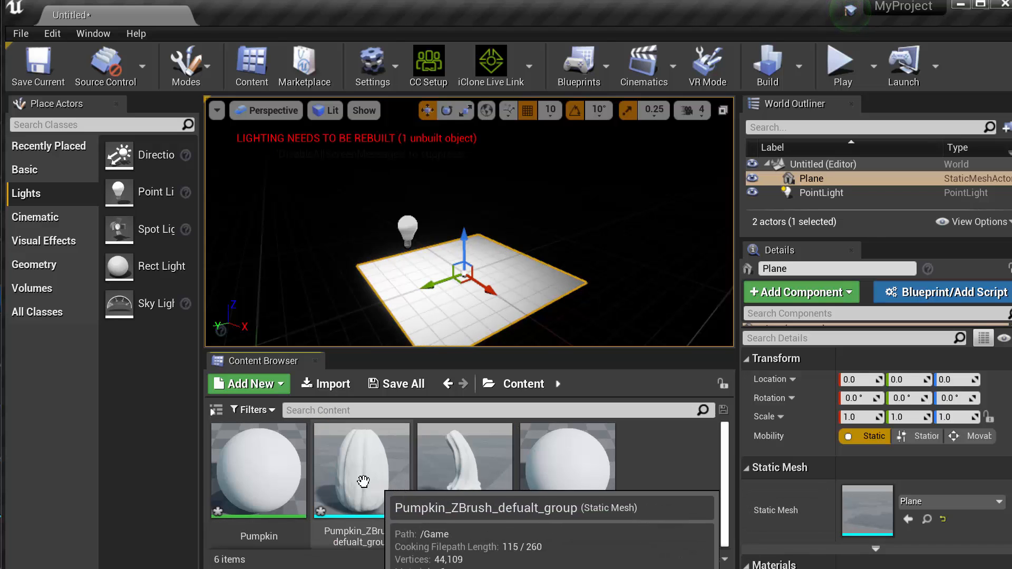
click(342, 468)
ctrl+click(456, 477)
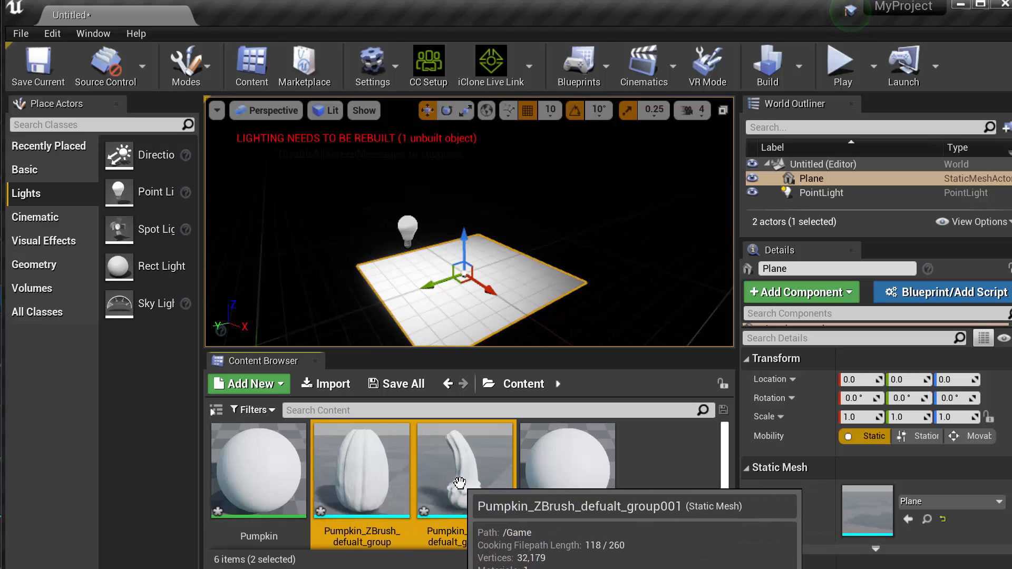
drag(436, 452, 460, 287)
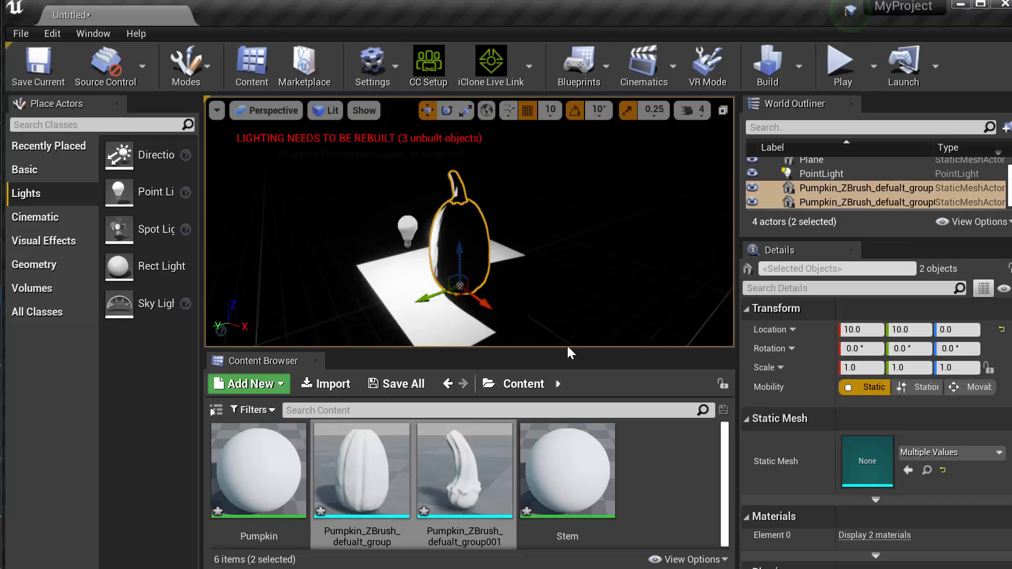
Scale the plane up to 27.5 in X and Y so that it forms a wide ground
drag(539, 333, 539, 390)
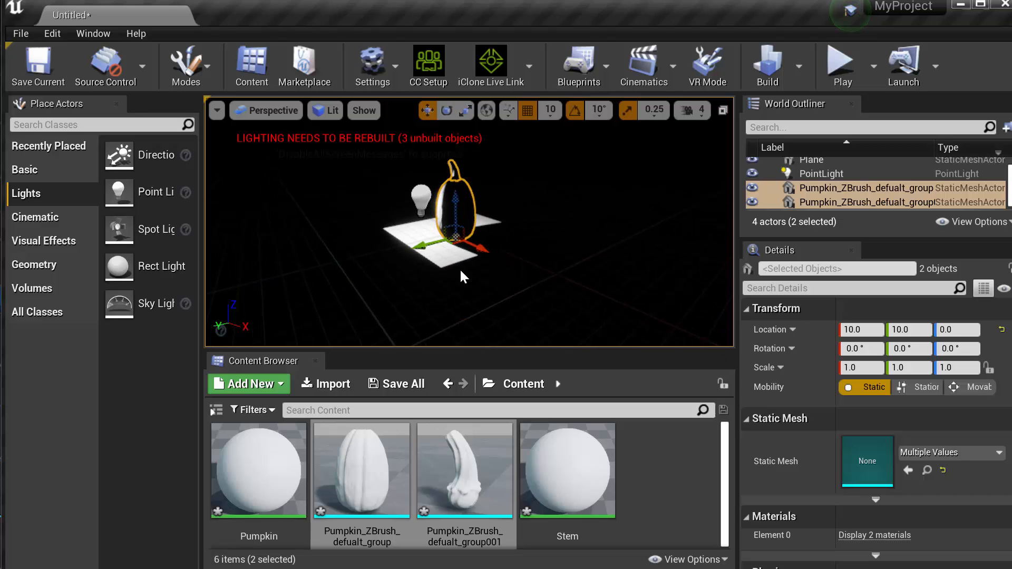
click(450, 261)
key(r)
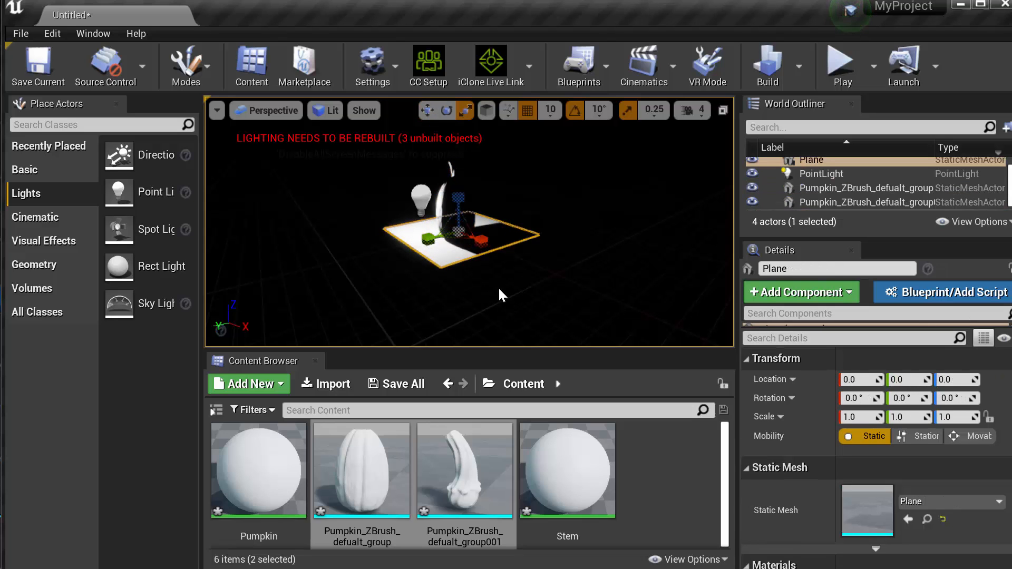
drag(456, 247, 531, 225)
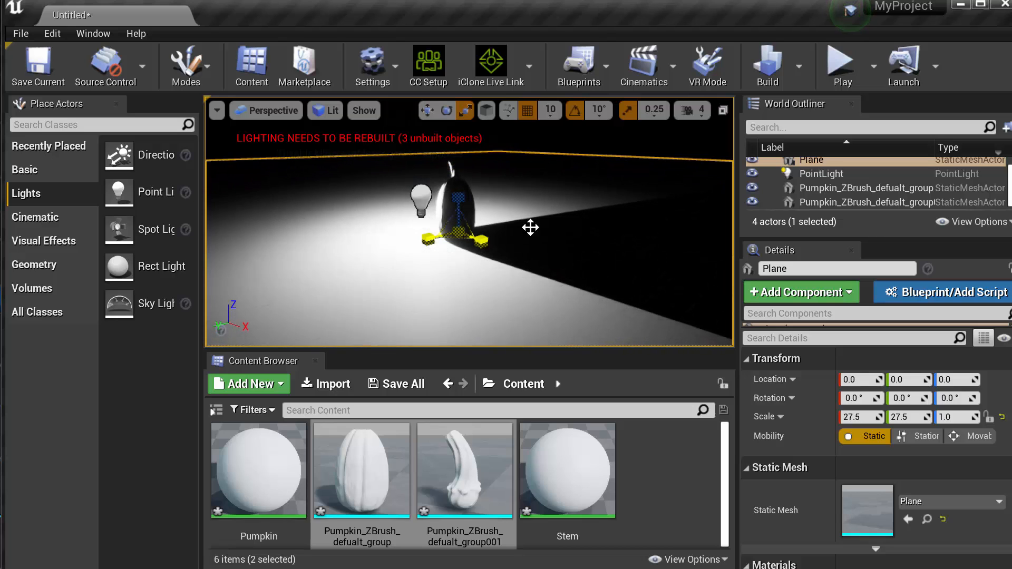
Move the point light away from the pumpkin along the X axis to an X location of -70
click(419, 196)
key(w)
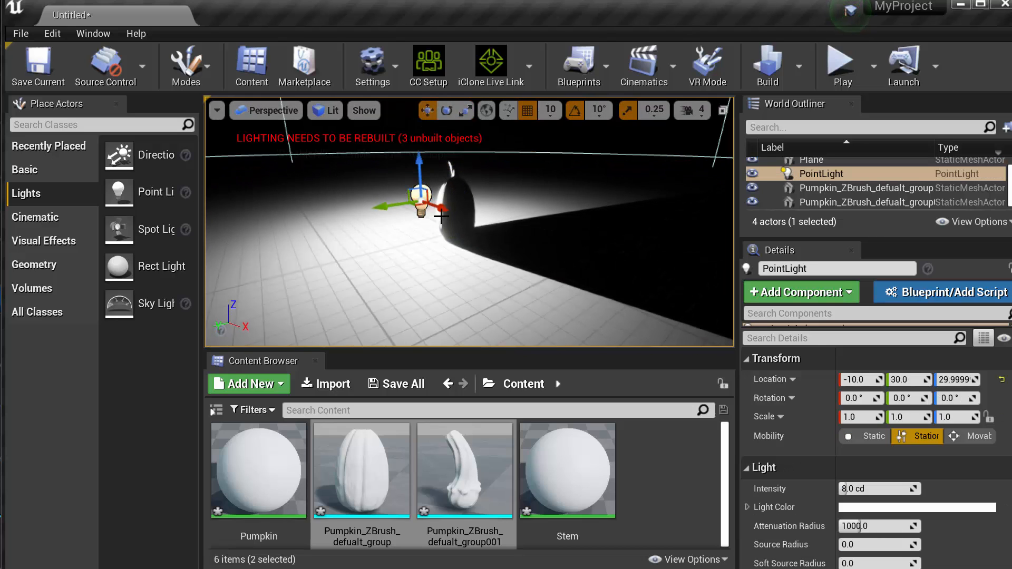
drag(441, 216, 411, 217)
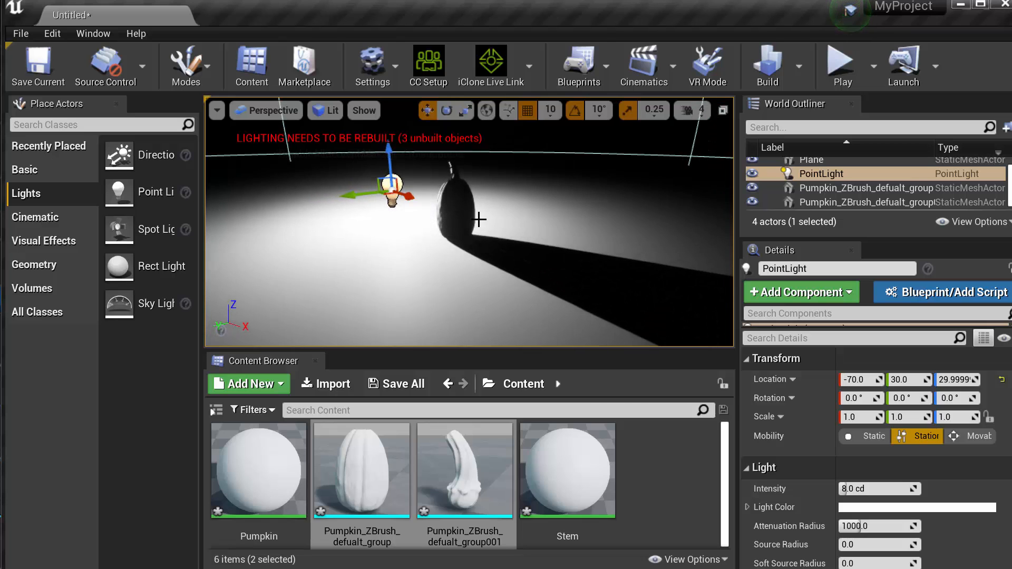
scroll(478, 220, up, 5)
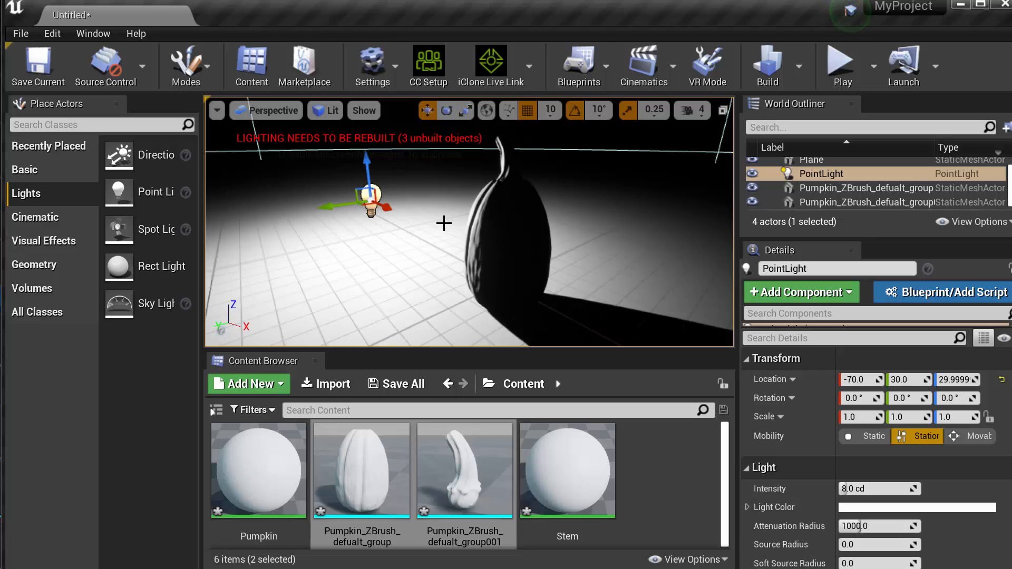
mouse_move(477, 227)
alt+mouse_down()
mouse_move(632, 234)
mouse_move(488, 229)
alt+mouse_up()
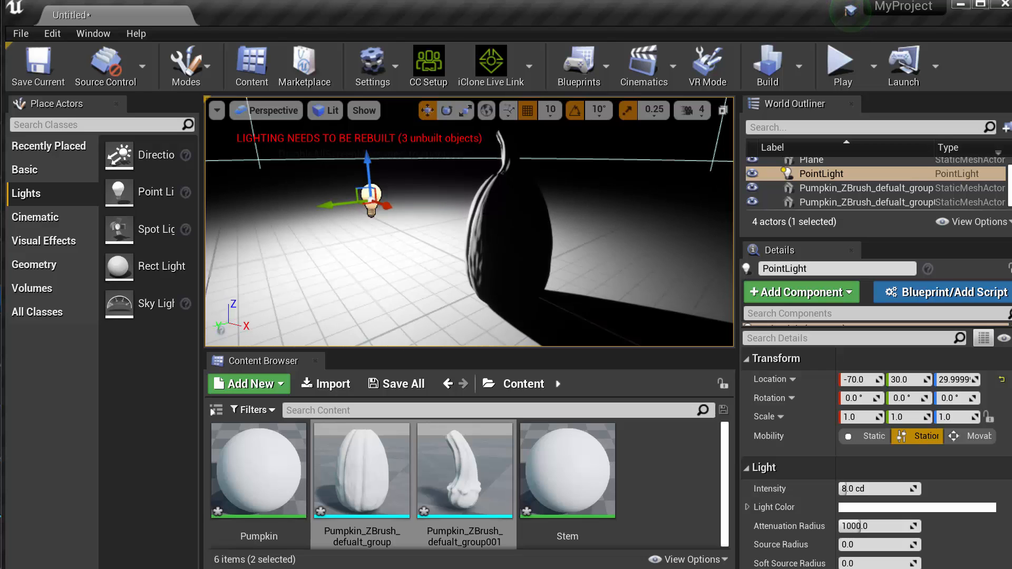
alt+drag(583, 228, 607, 242)
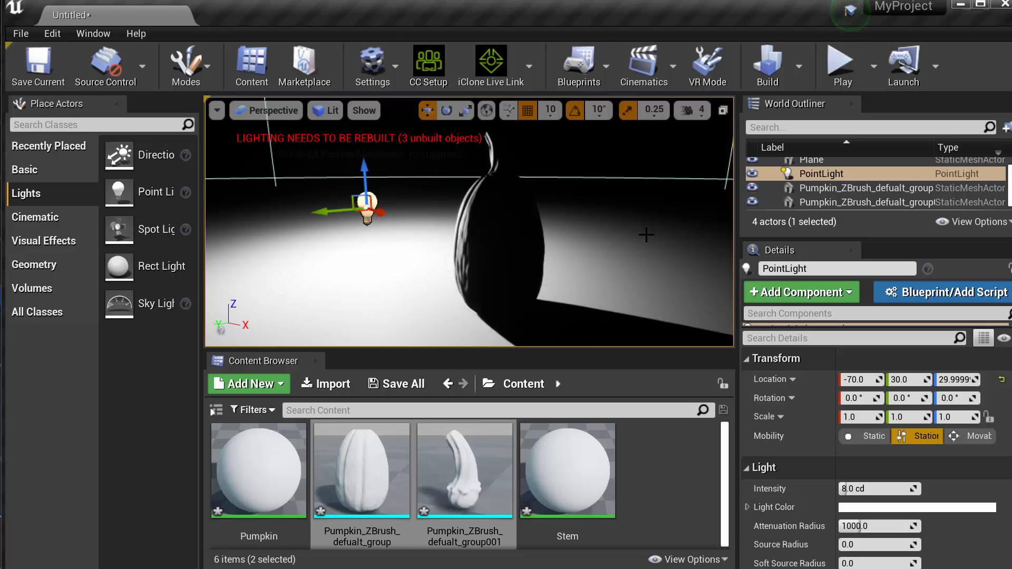
Reduce the Content Browser's thumbnail scale and clear the asset selection
click(709, 560)
drag(690, 505, 685, 504)
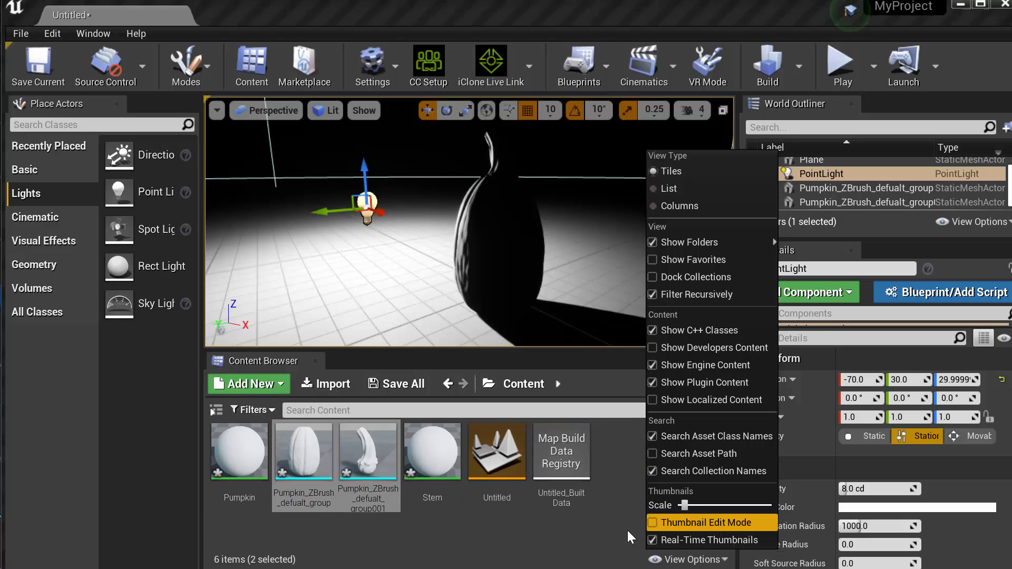
click(539, 524)
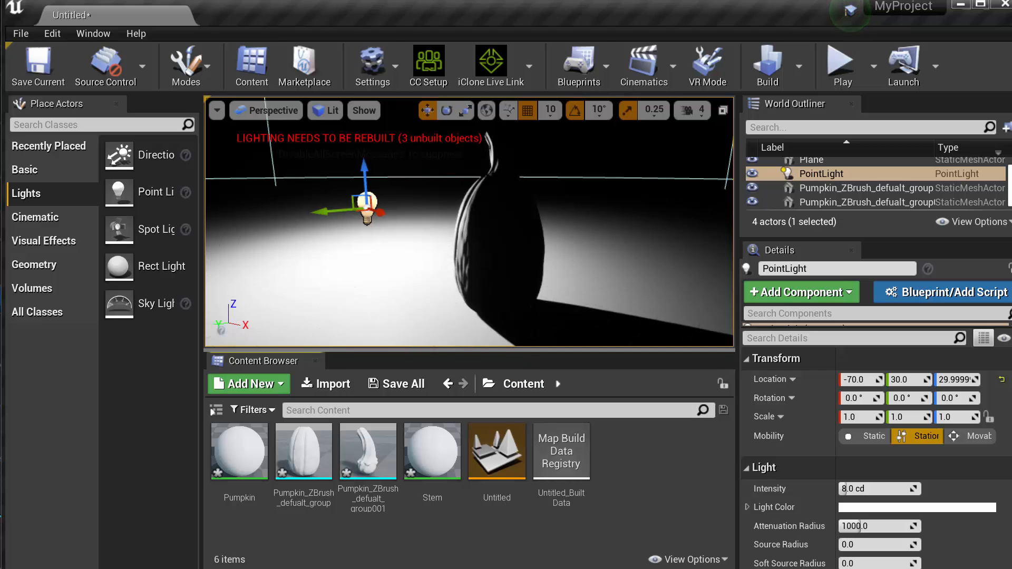
Create a new Material in the Content folder and name it SSS
right_click(614, 445)
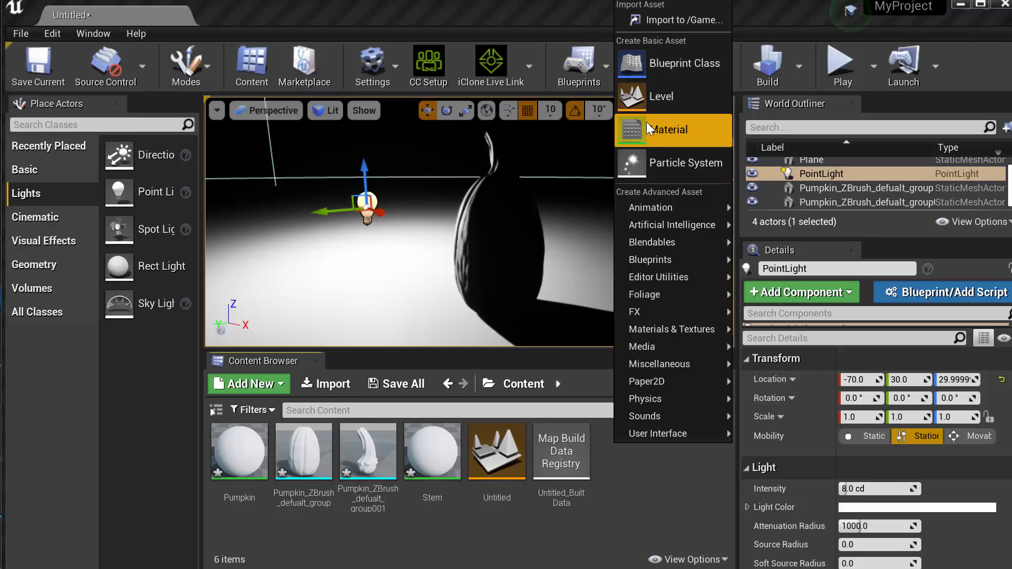
click(678, 134)
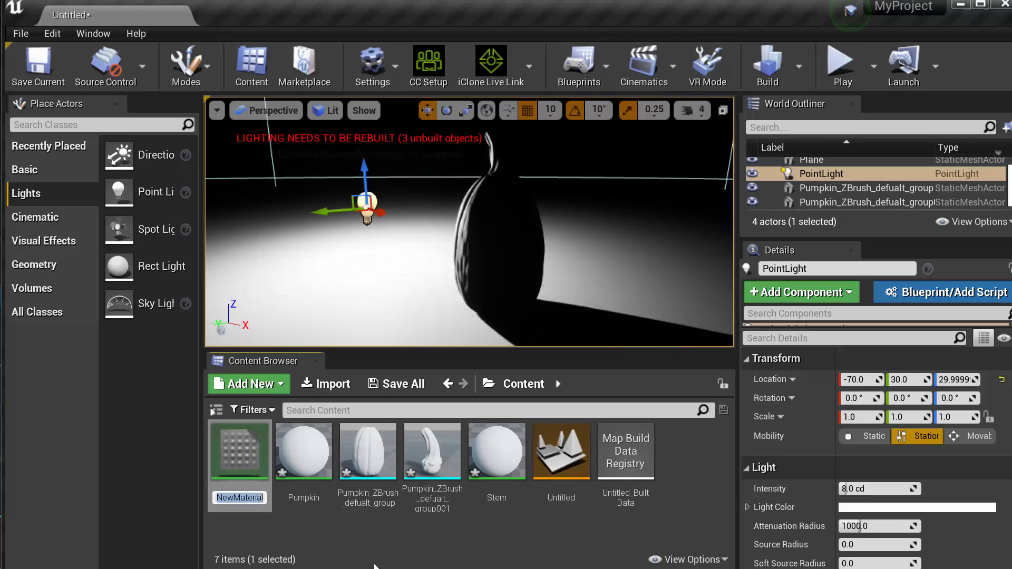
text(SSS)
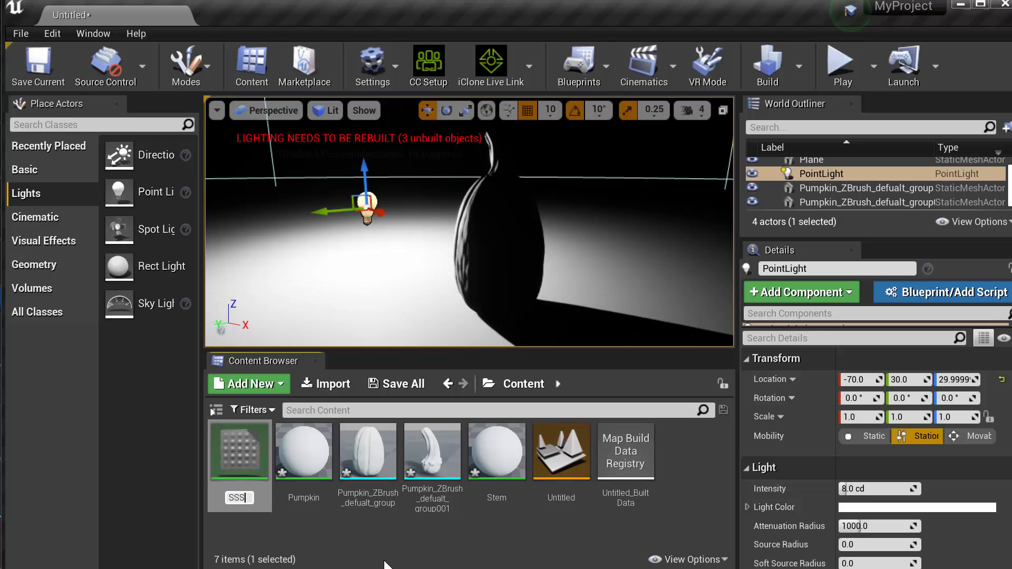
key(Return)
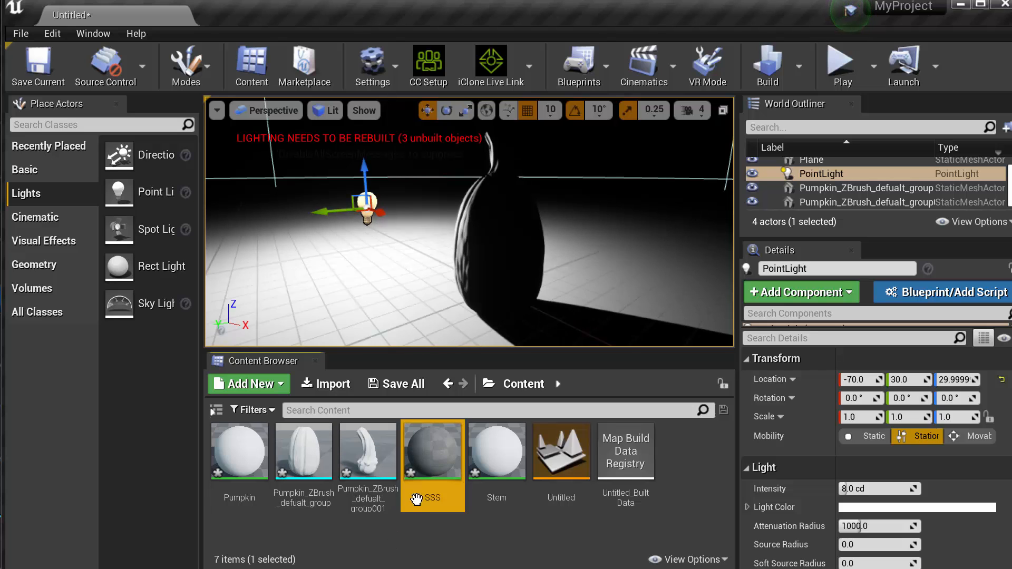
Open the SSS material for editing and reposition and enlarge its window so the whole result node fits in the graph
double_click(433, 452)
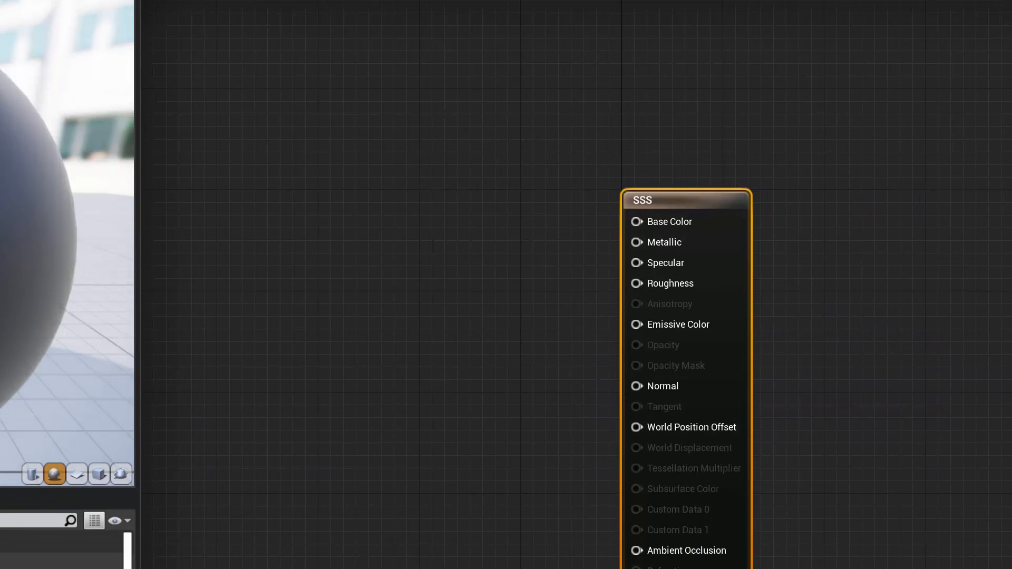
drag(317, 2, 567, 21)
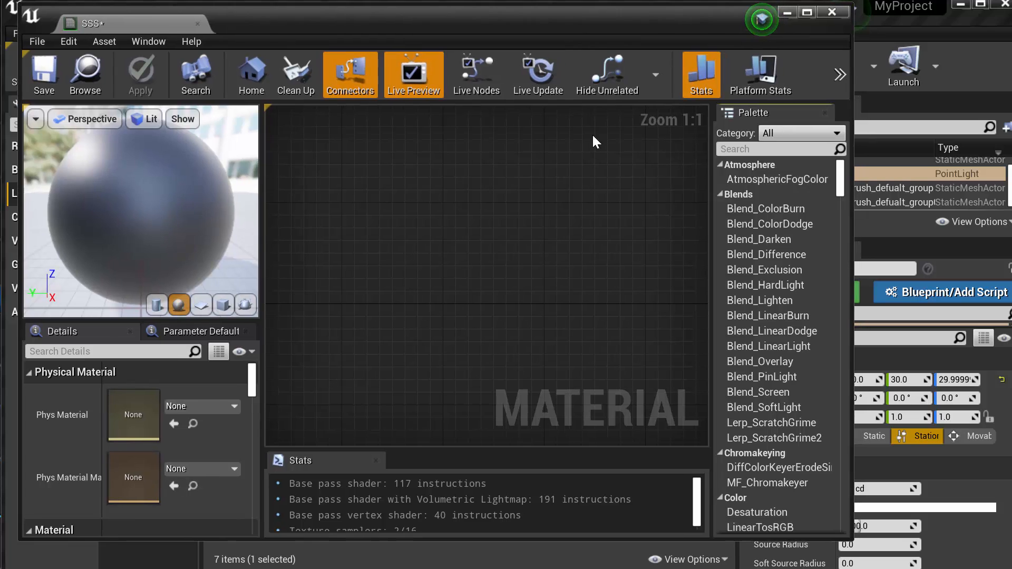
drag(856, 541, 1008, 567)
drag(804, 335, 665, 148)
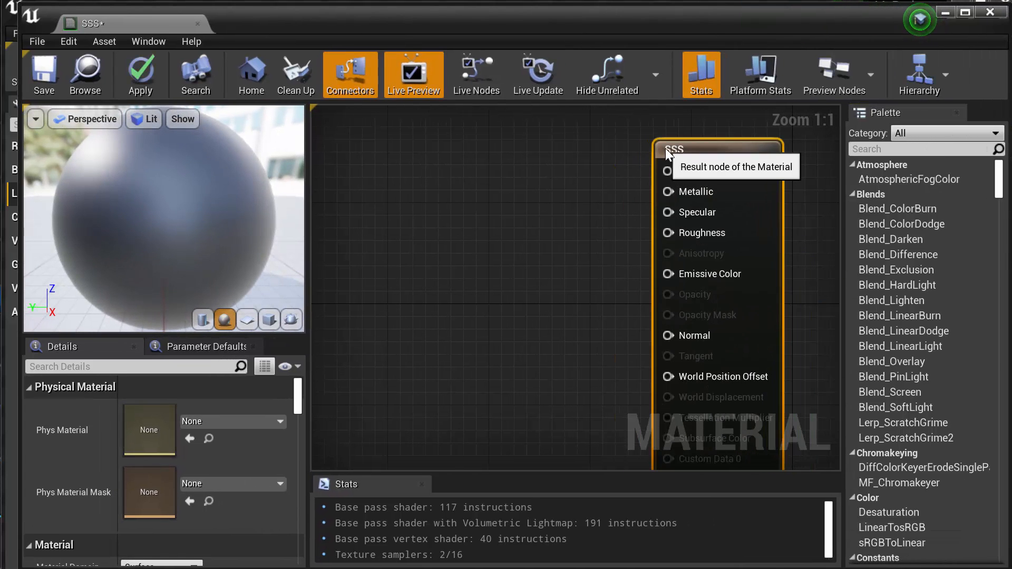
scroll(633, 173, down, 3)
right_drag(592, 217, 597, 188)
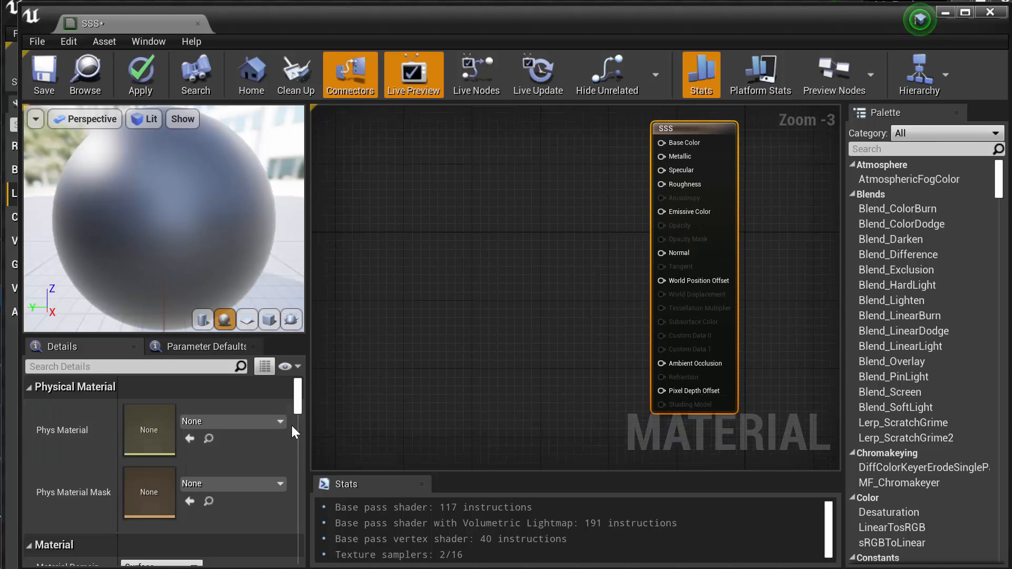
Set the SSS material's Shading Model to Subsurface
scroll(301, 403, down, 4)
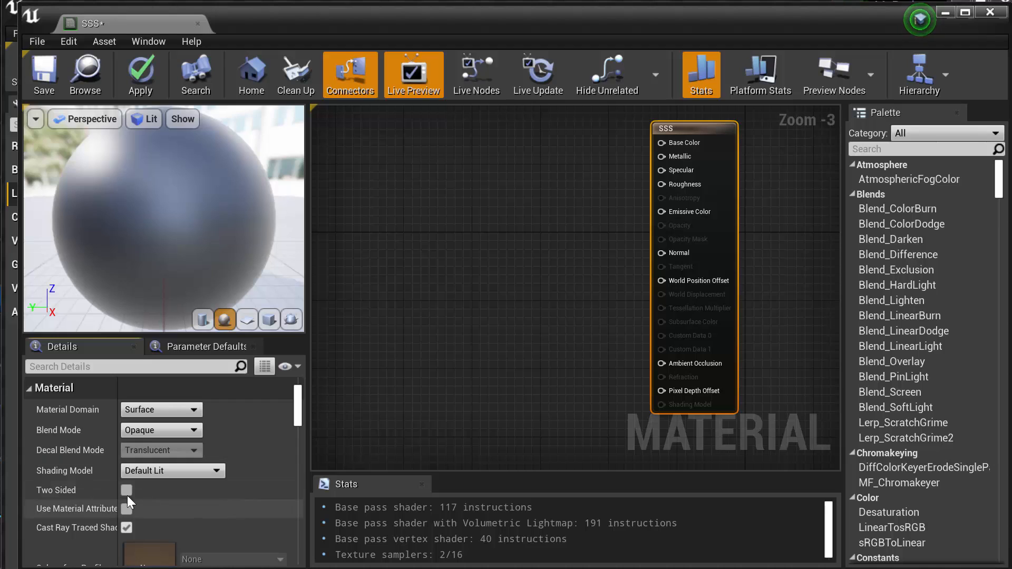
click(182, 471)
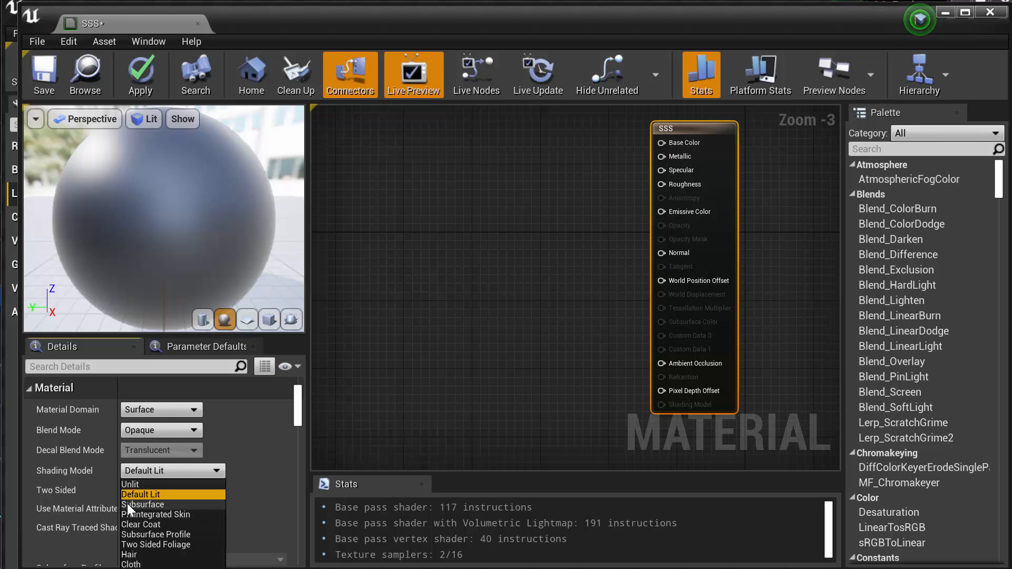
click(143, 505)
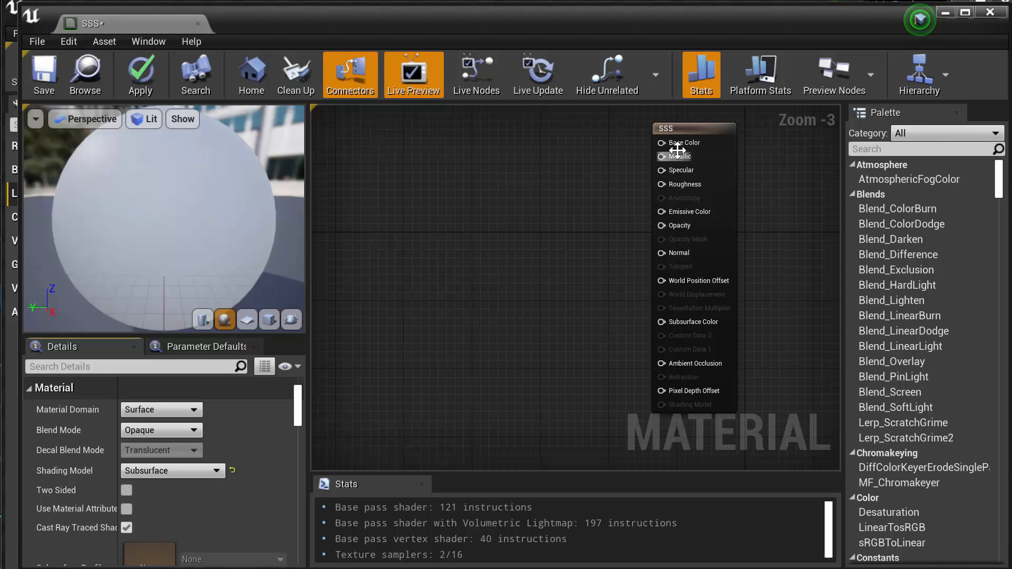
Add a Constant3Vector node to the material graph and connect its output to Base Color
right_click(461, 205)
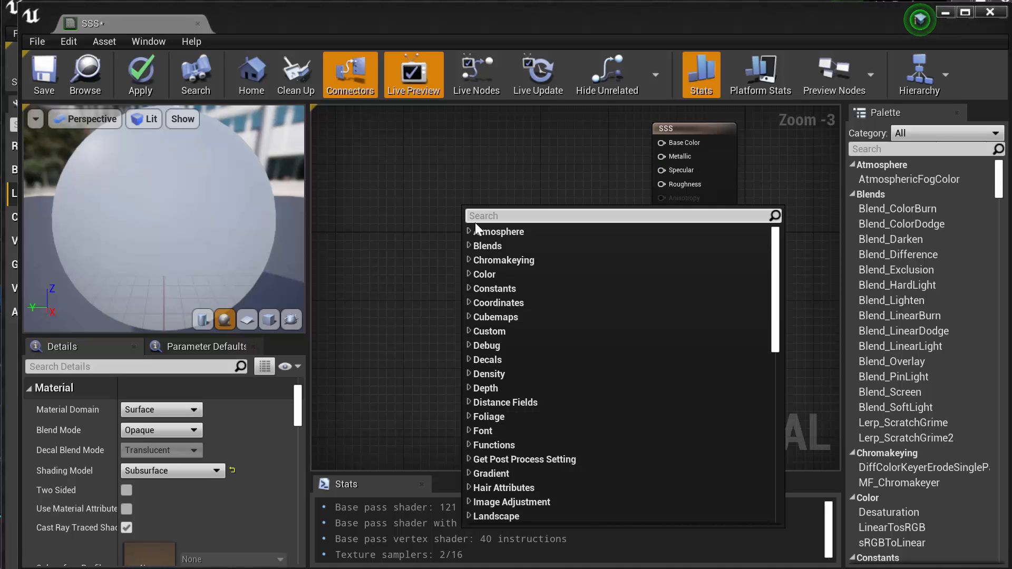
text(cons)
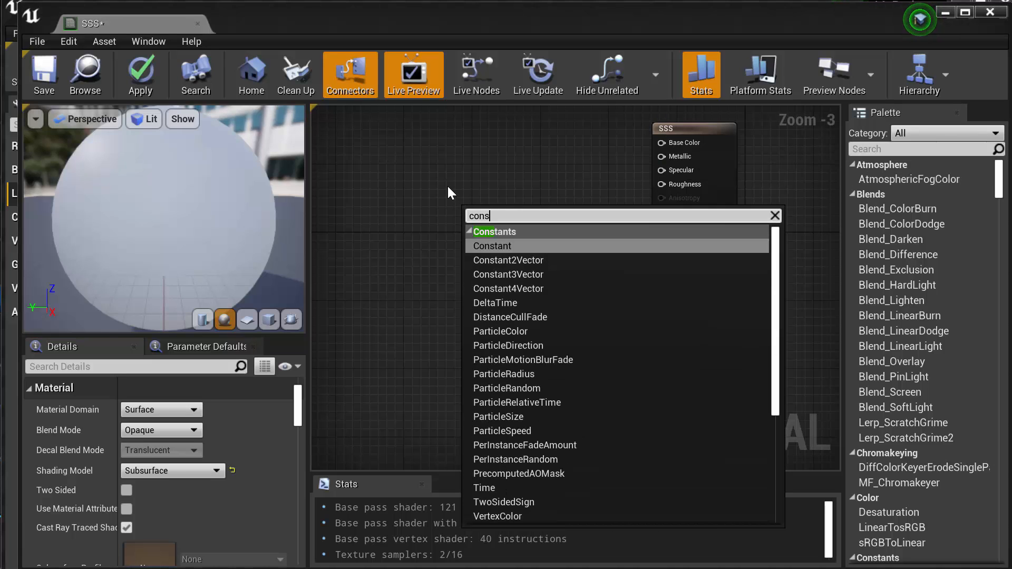
click(510, 275)
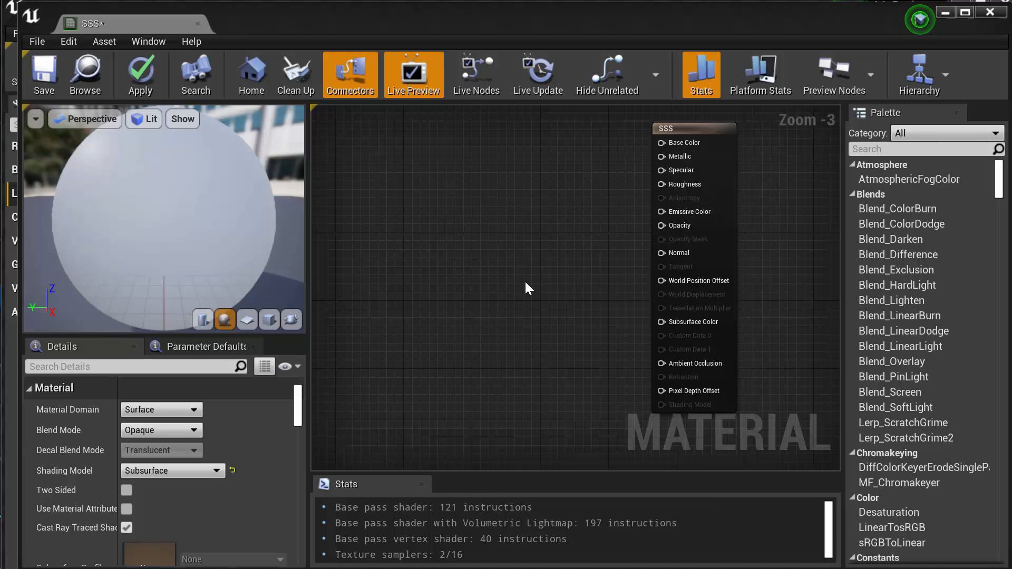
drag(493, 212, 661, 143)
drag(445, 147, 477, 156)
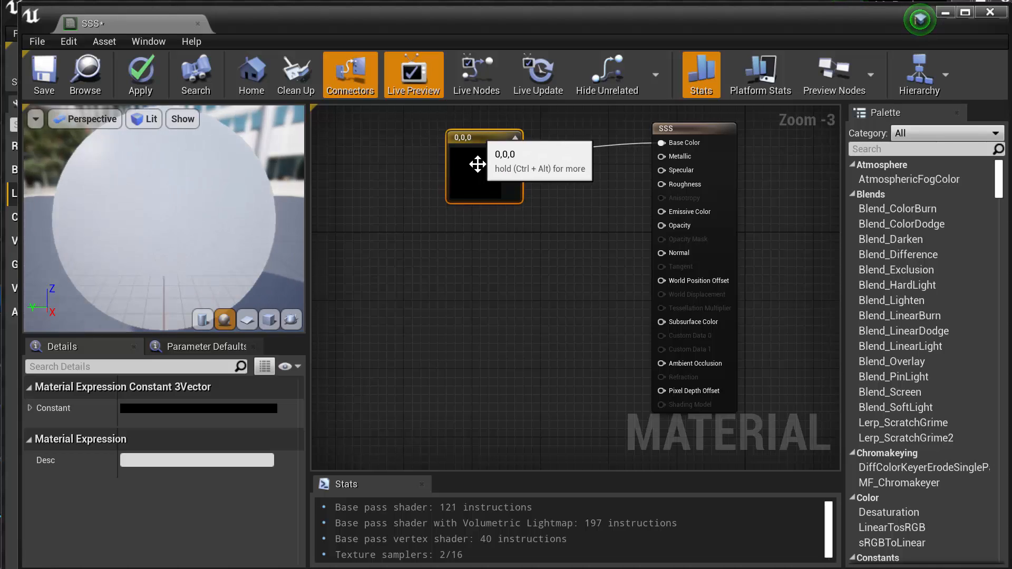
Set the Base Color constant to a light orange of about 0.943, 0.417, 0.0792 and shift its node slightly away from the result node
click(213, 408)
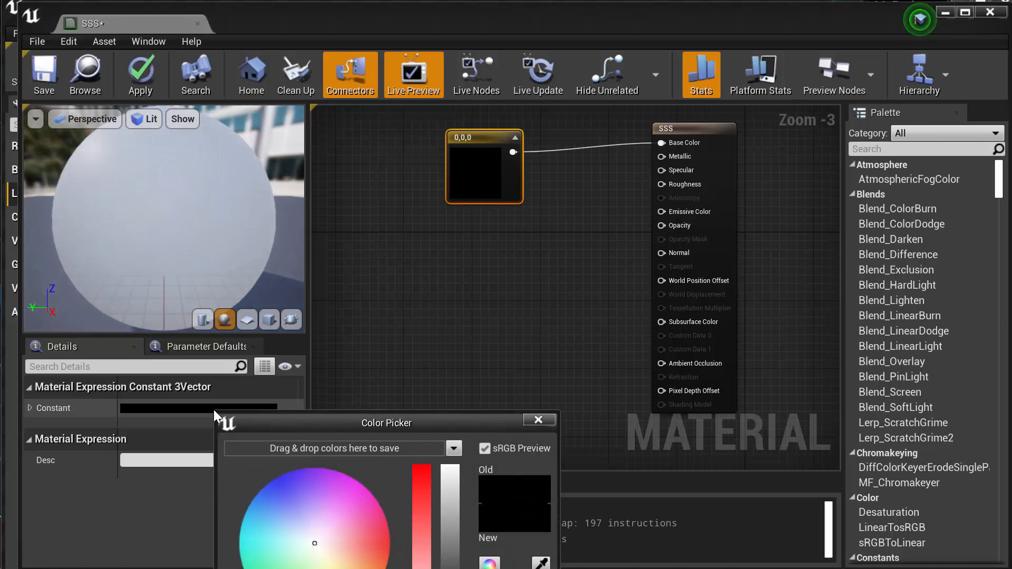
drag(313, 510, 376, 567)
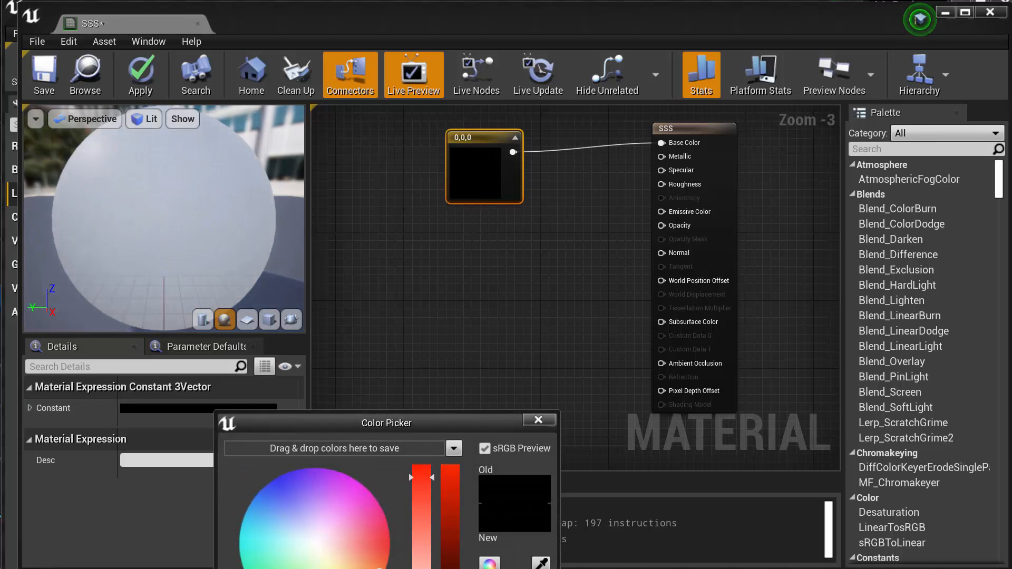
click(450, 477)
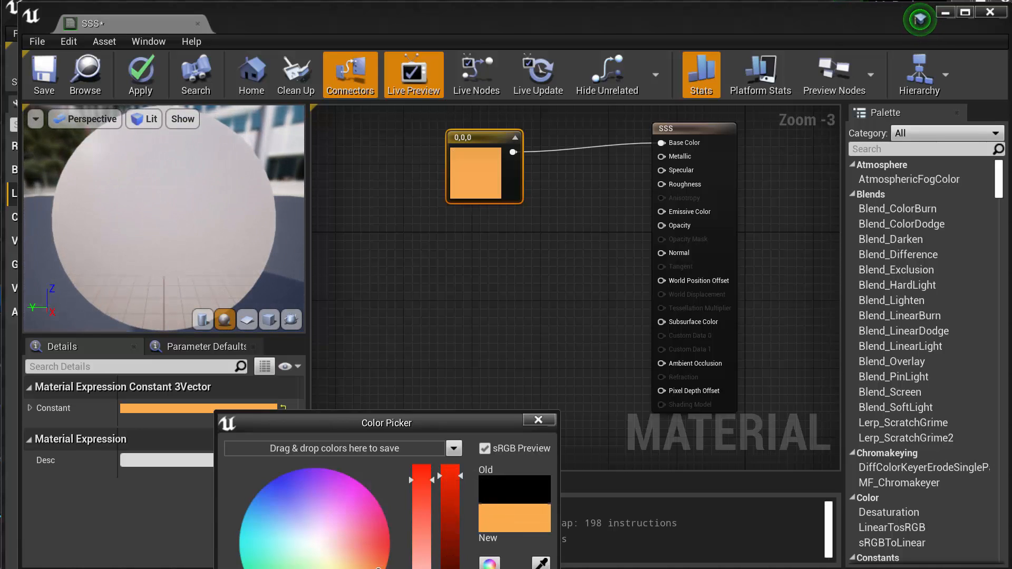
click(448, 568)
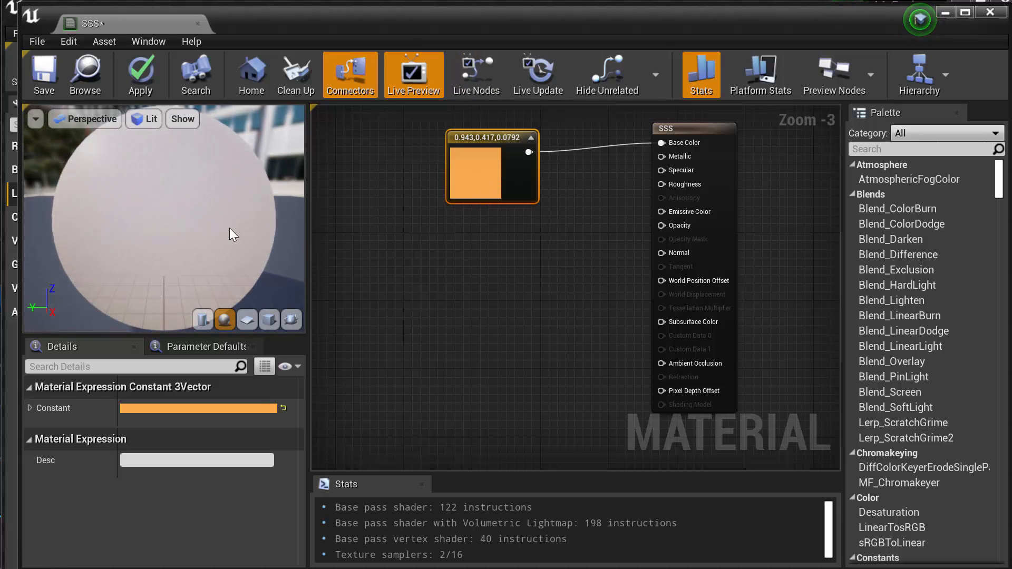
drag(512, 151, 496, 151)
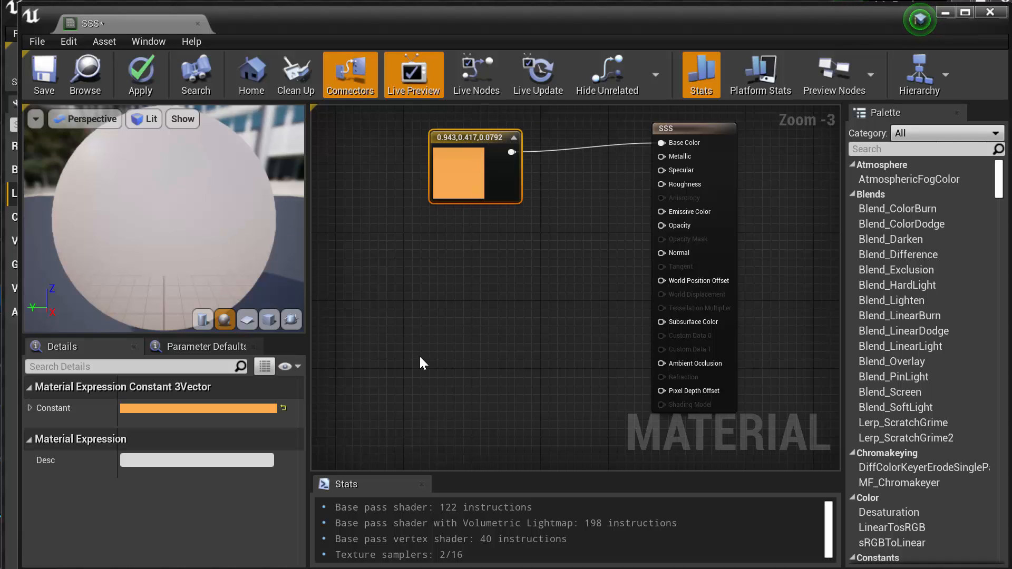
Add a Constant node to the SSS material graph below the color node and connect its output to Opacity
right_click(425, 257)
click(517, 241)
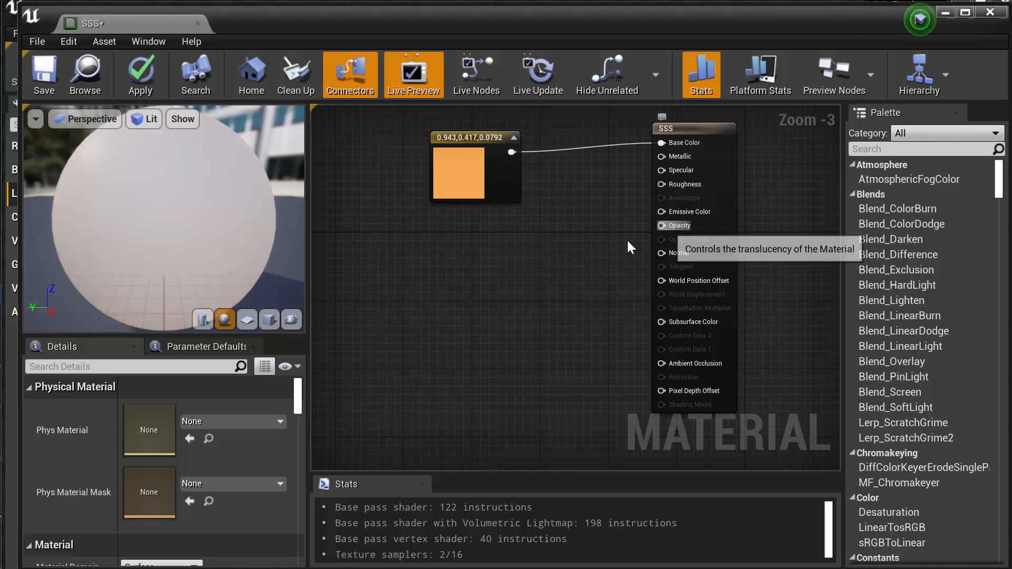
right_click(470, 273)
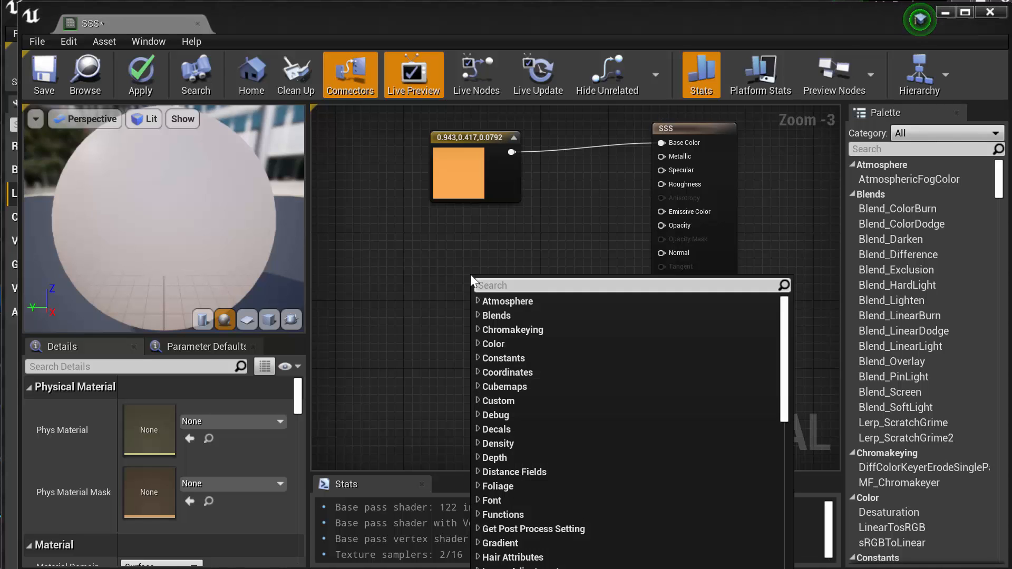
click(477, 357)
click(488, 374)
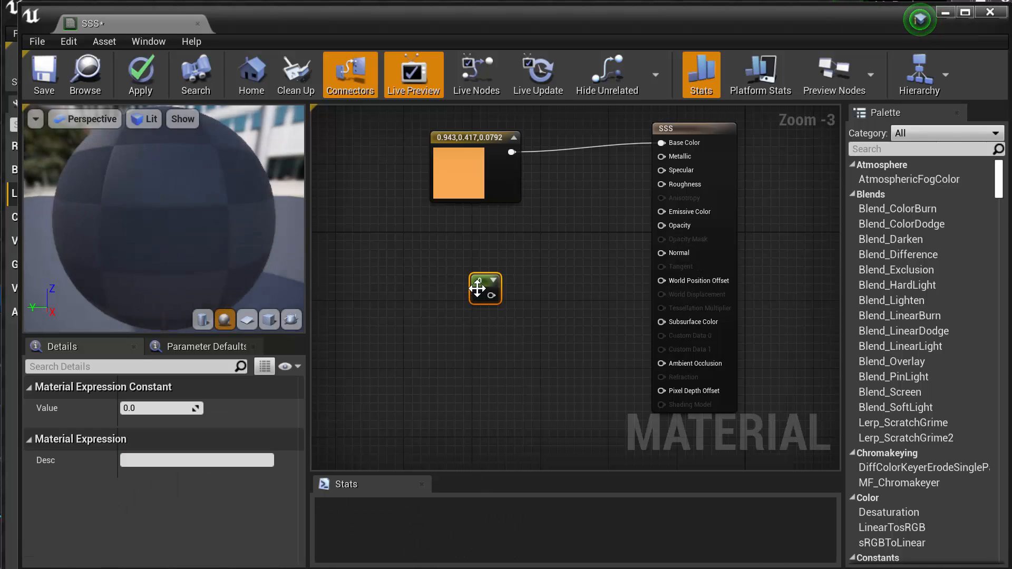
drag(494, 263, 662, 225)
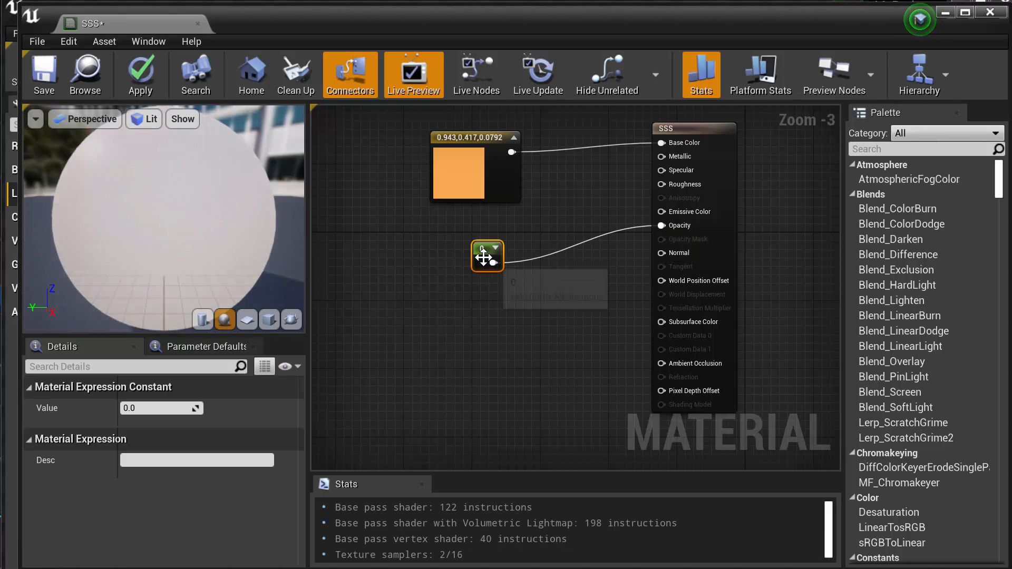
Compare values 0 and 1 for the Opacity constant, leave it at 1, and save the SSS material
click(157, 412)
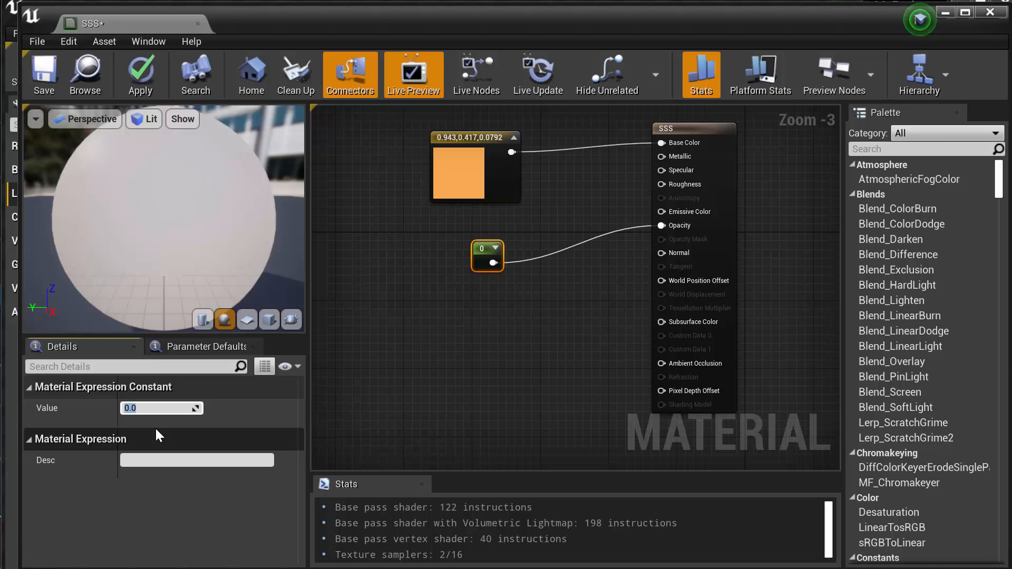
text(1)
key(Return)
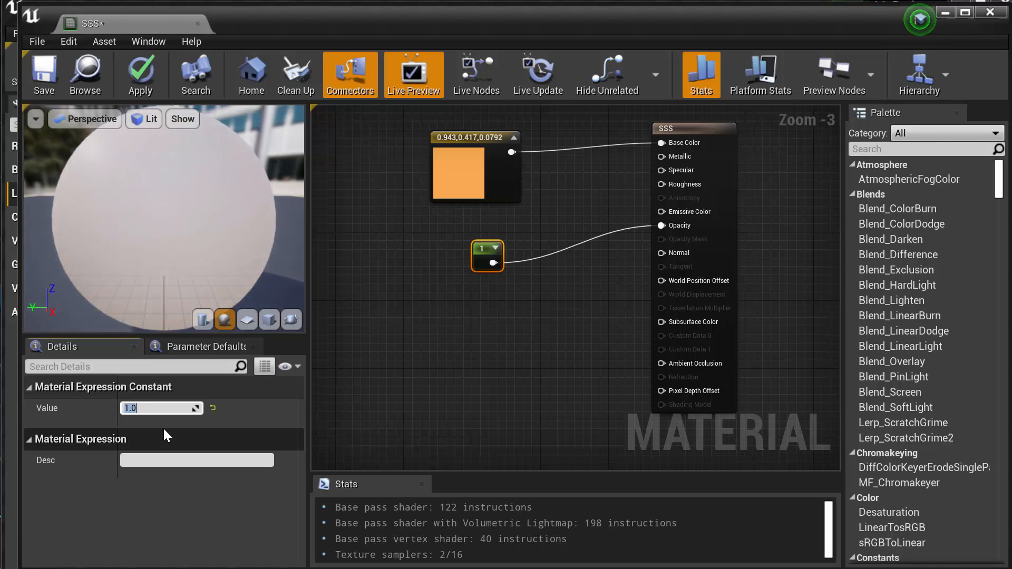
text(0)
key(Return)
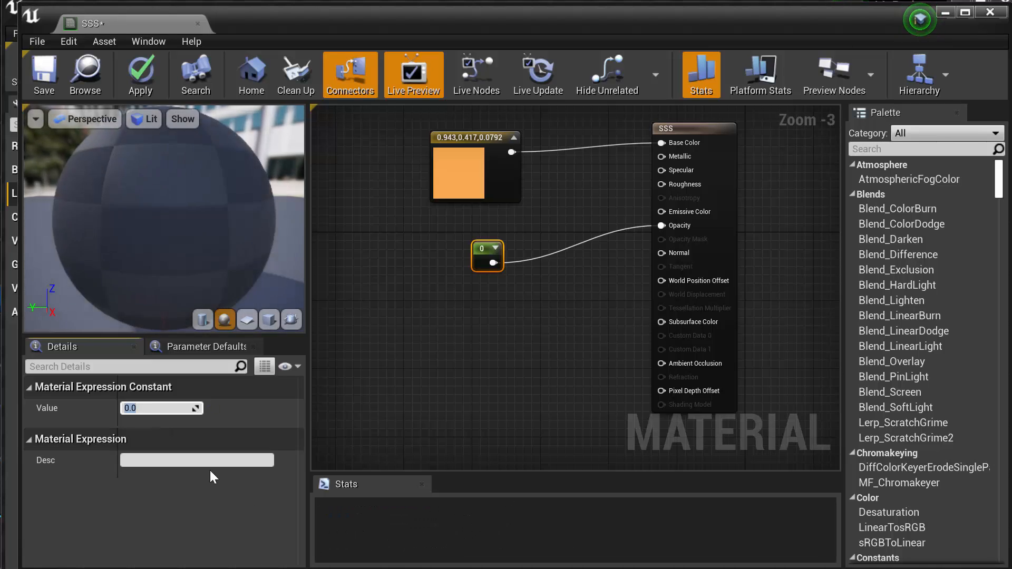
text(1)
key(Return)
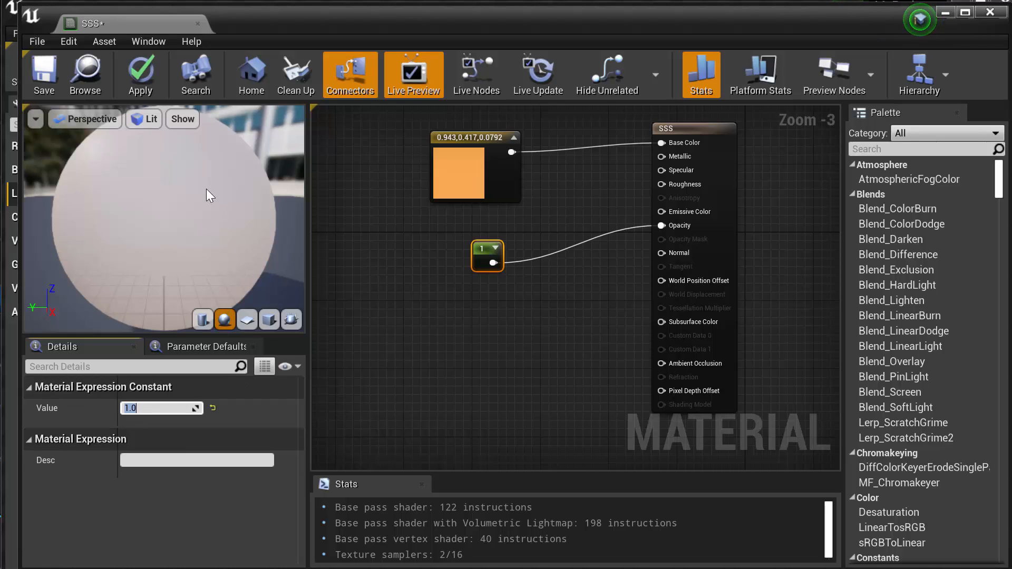
click(47, 79)
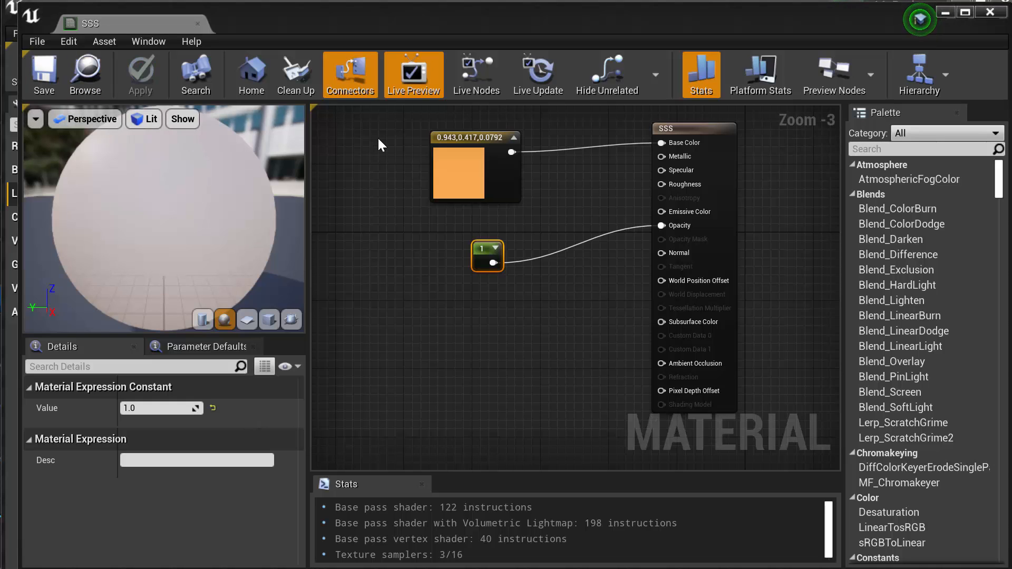
Uncover the level, select the pumpkin body, and try to assign the Pumpkin material to its Element 0 slot
drag(540, 13, 1011, 177)
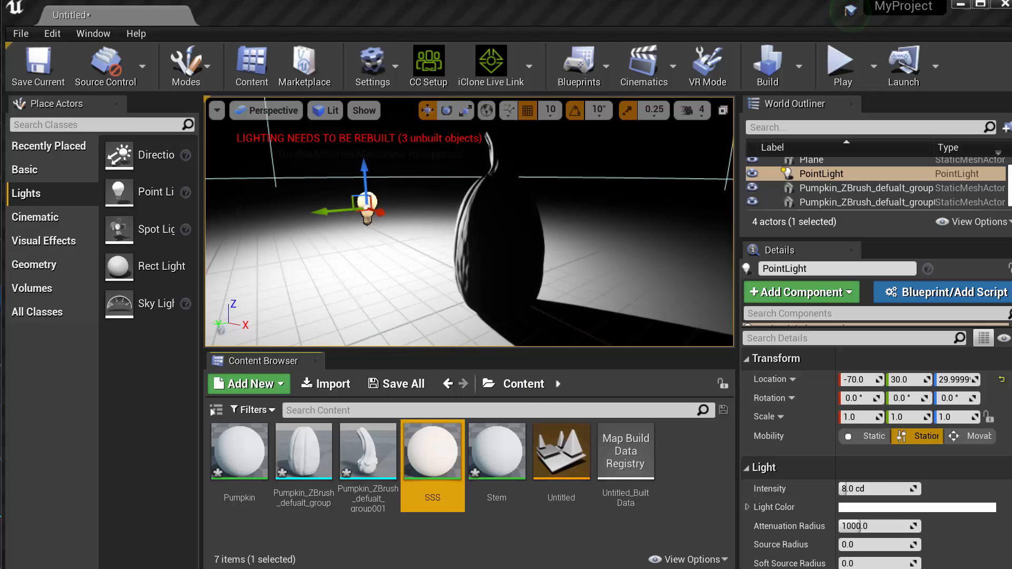
click(467, 237)
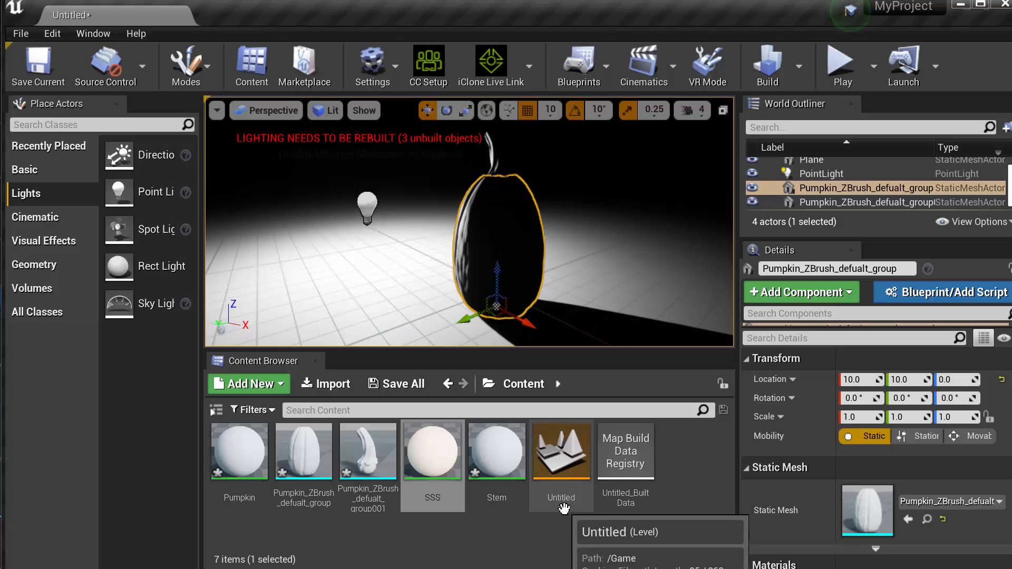
mouse_move(232, 450)
mouse_down()
mouse_move(392, 477)
mouse_move(870, 507)
mouse_move(607, 453)
mouse_move(197, 447)
mouse_move(226, 450)
mouse_up()
scroll(952, 457, down, 3)
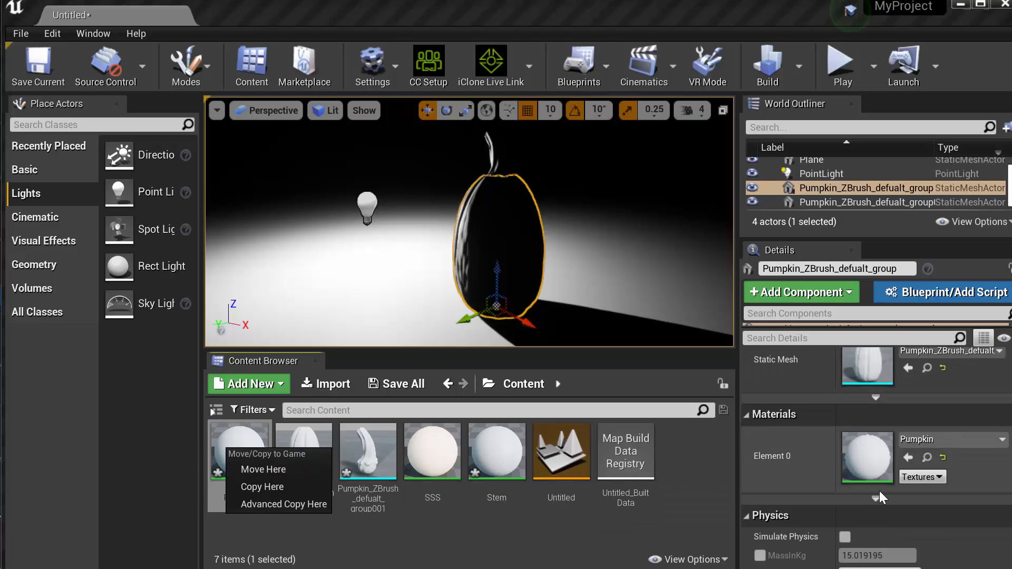
drag(244, 441, 865, 456)
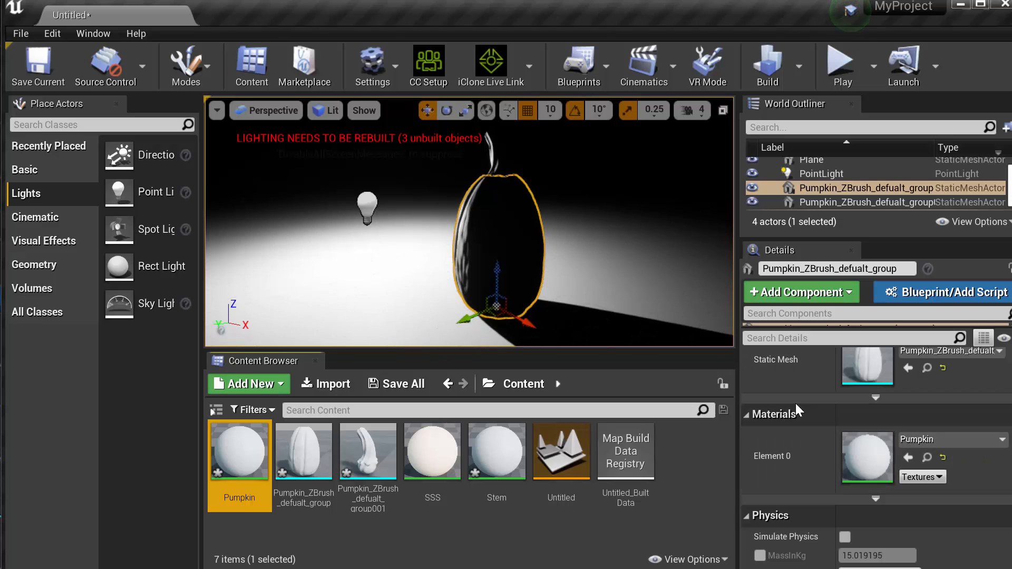
alt+drag(598, 257, 616, 257)
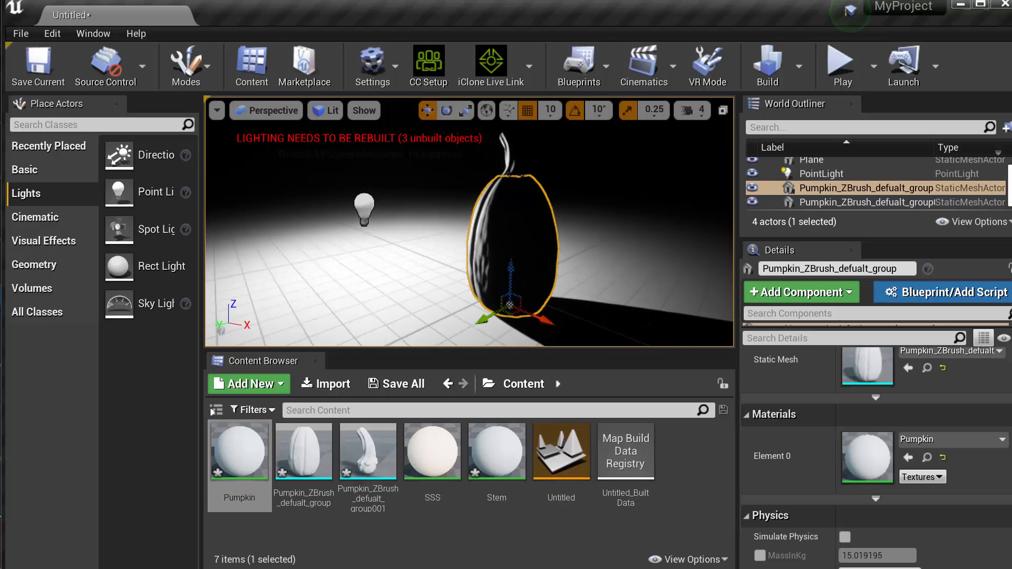
Bring the SSS material window back over the level and set the Opacity constant to 0.5
drag(1011, 140, 581, 42)
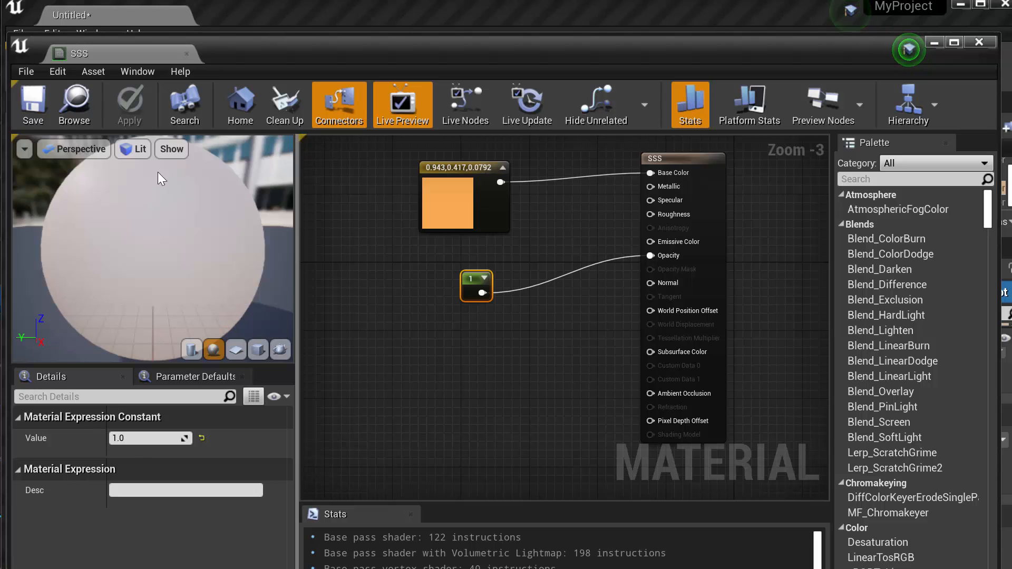
drag(400, 48, 548, 131)
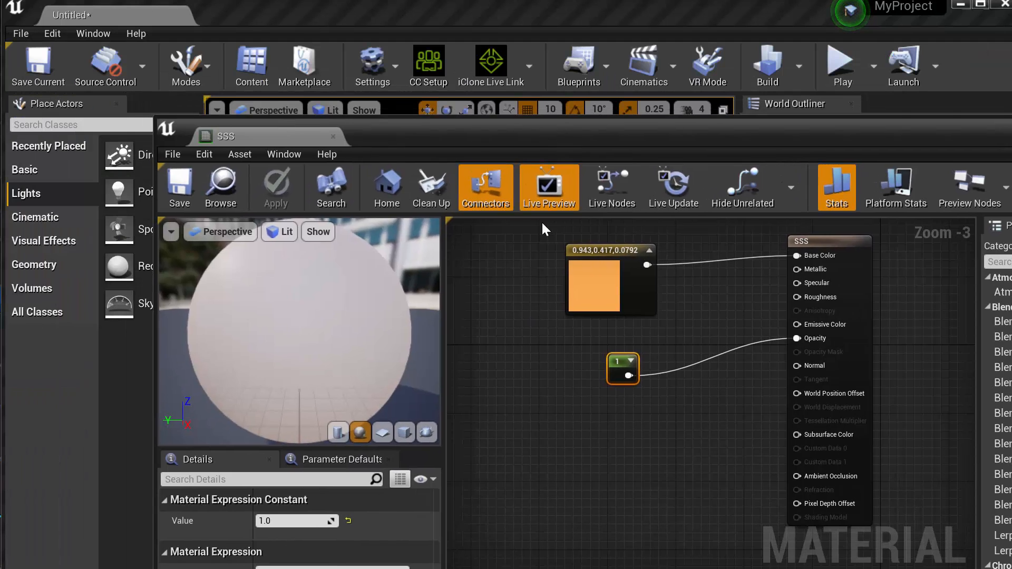
drag(541, 223, 505, 347)
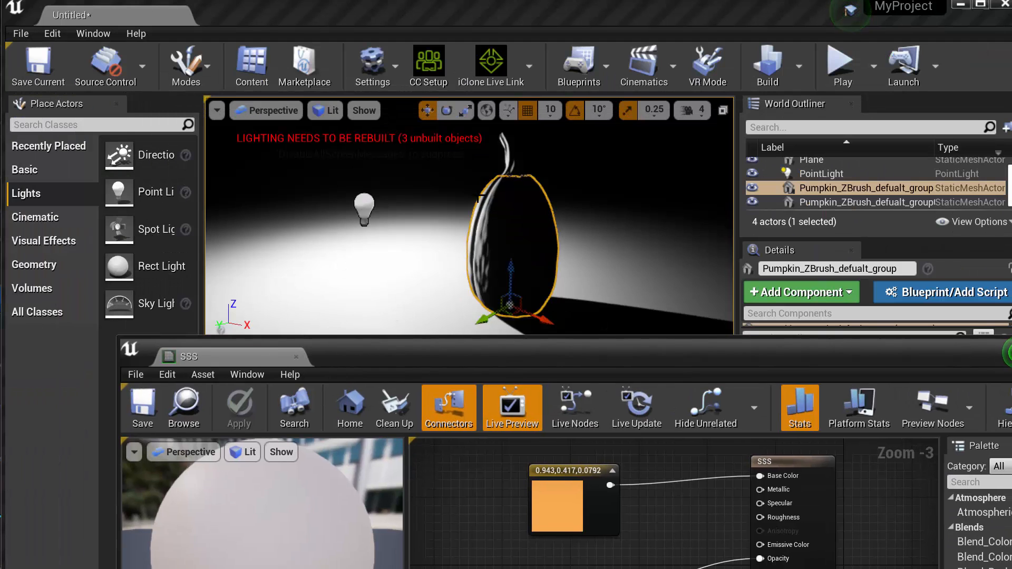
drag(586, 356, 476, 17)
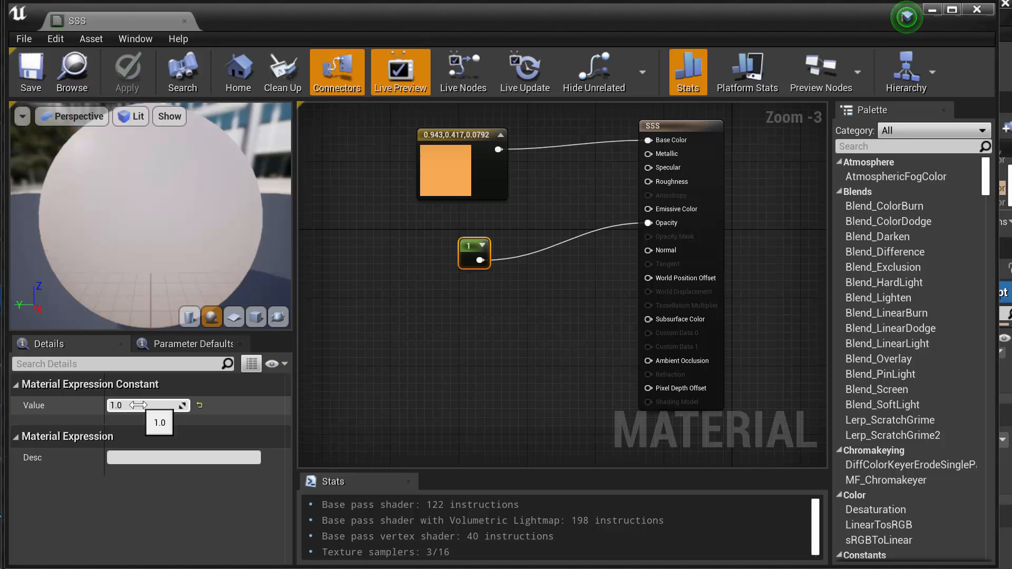
text(0.5)
key(Return)
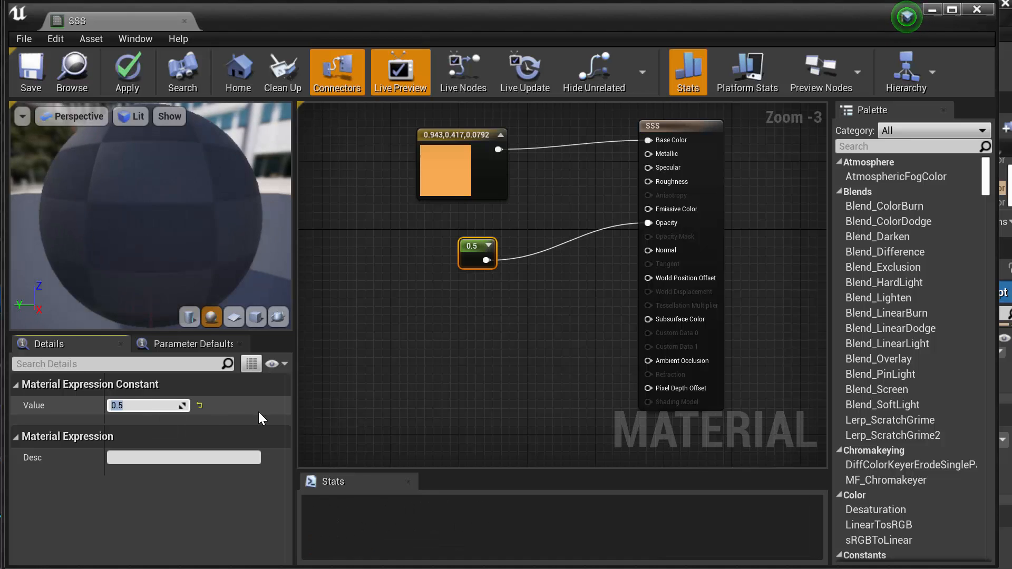
Brighten the Base Color constant to a light orange of about 0.984, 0.499, 0.113
click(444, 169)
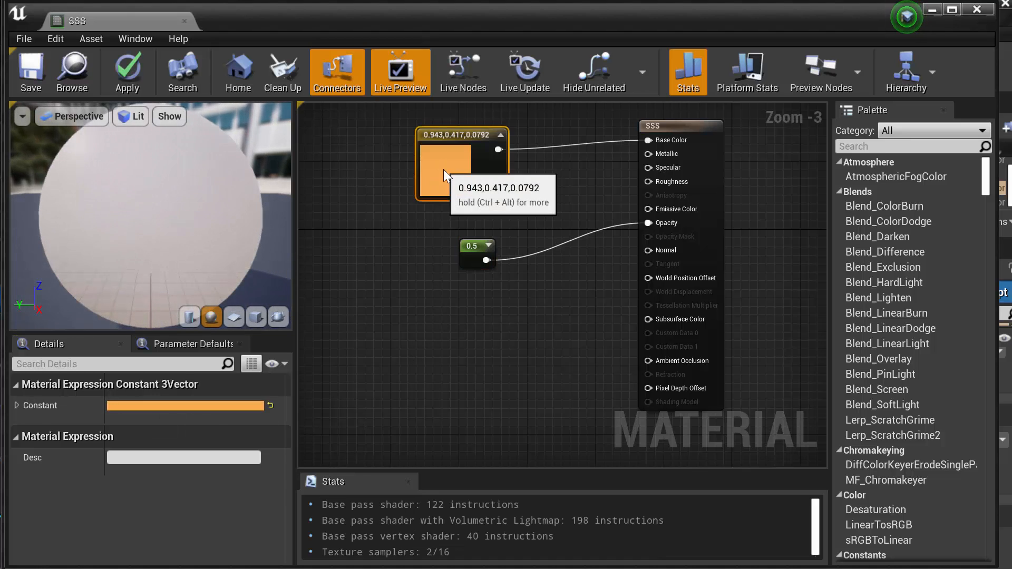
click(226, 406)
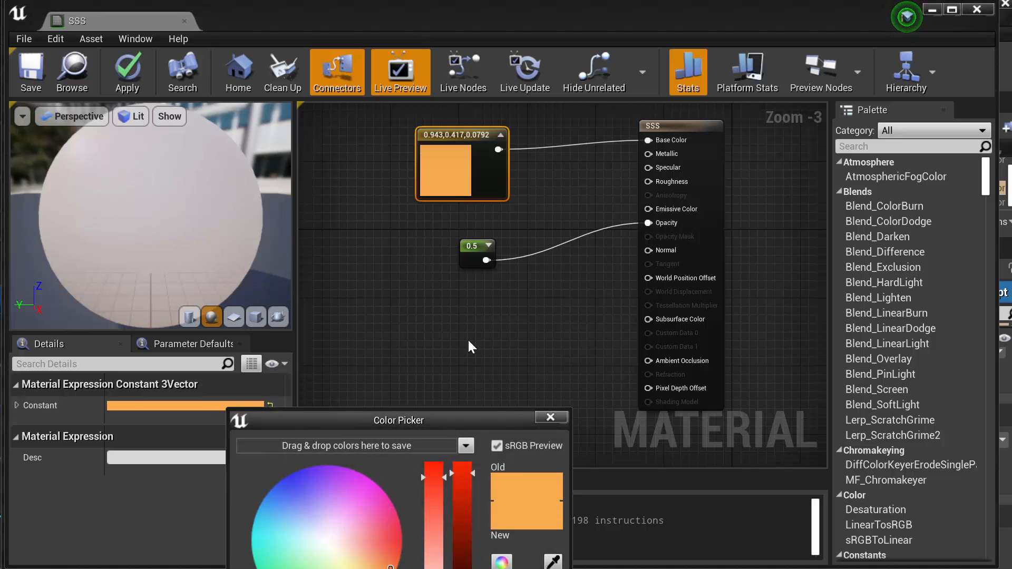
drag(439, 420, 690, 95)
drag(708, 145, 713, 202)
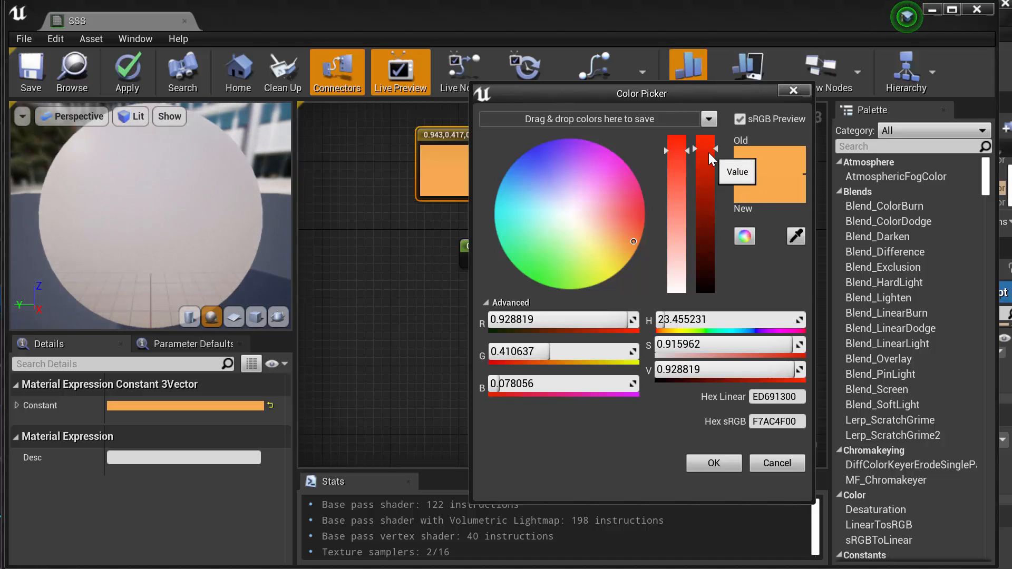
mouse_move(711, 157)
mouse_down()
mouse_move(714, 264)
mouse_move(710, 145)
mouse_up()
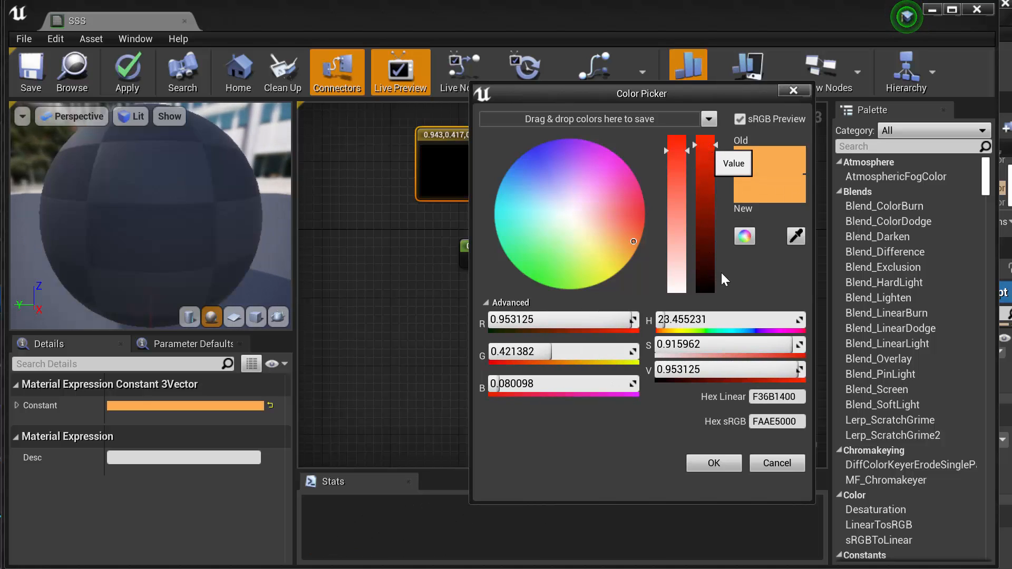
click(715, 464)
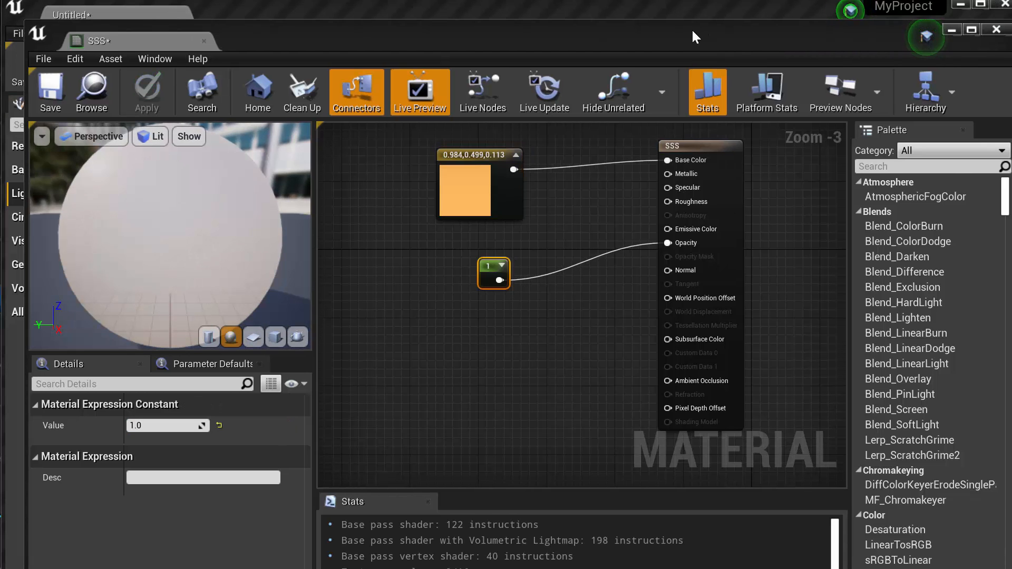
Move the SSS window clear of the level and examine the pumpkin's shading under the point light from different angles
drag(688, 33, 690, 62)
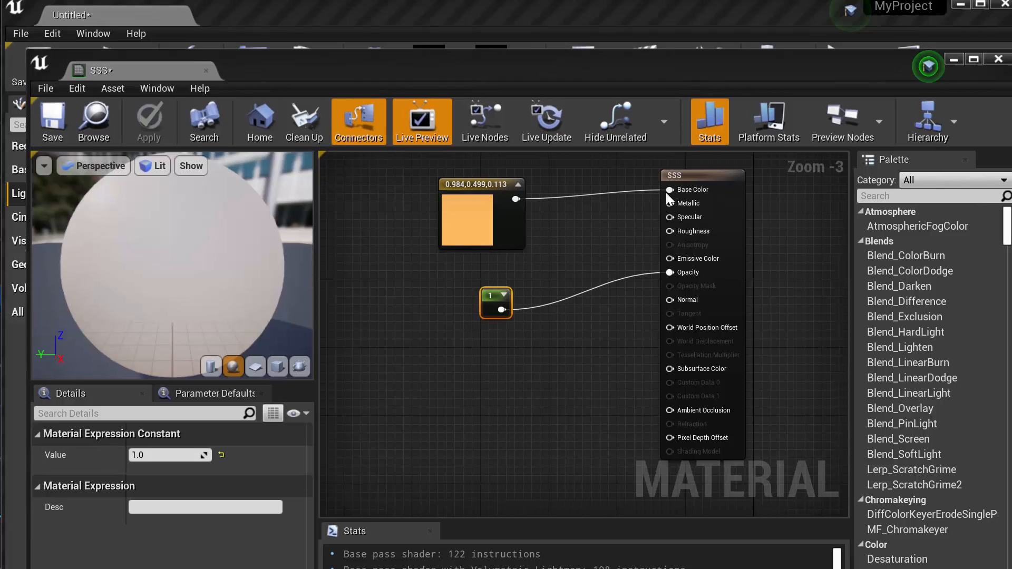
drag(665, 192, 632, 402)
drag(410, 548, 428, 546)
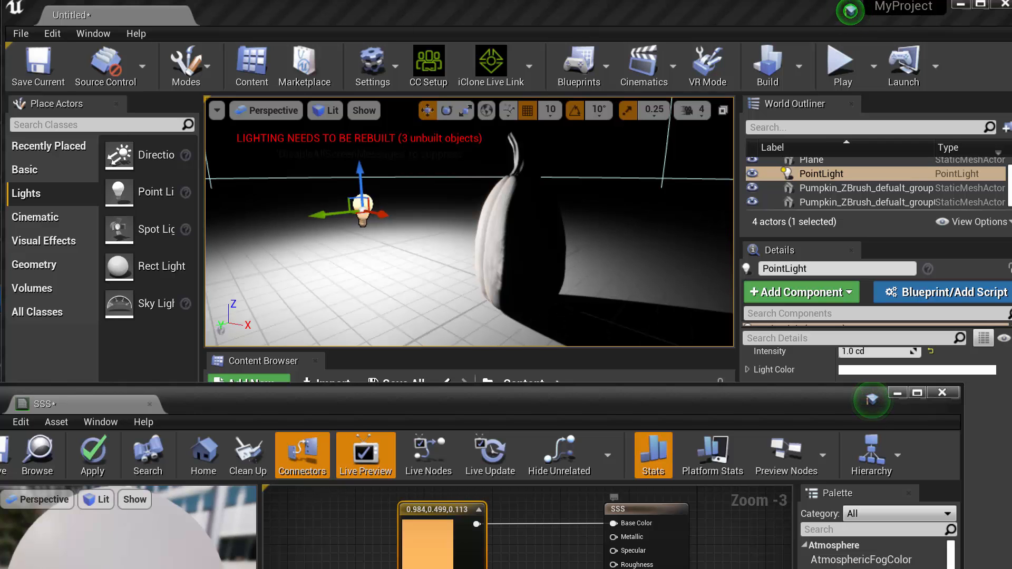
drag(614, 403, 674, 24)
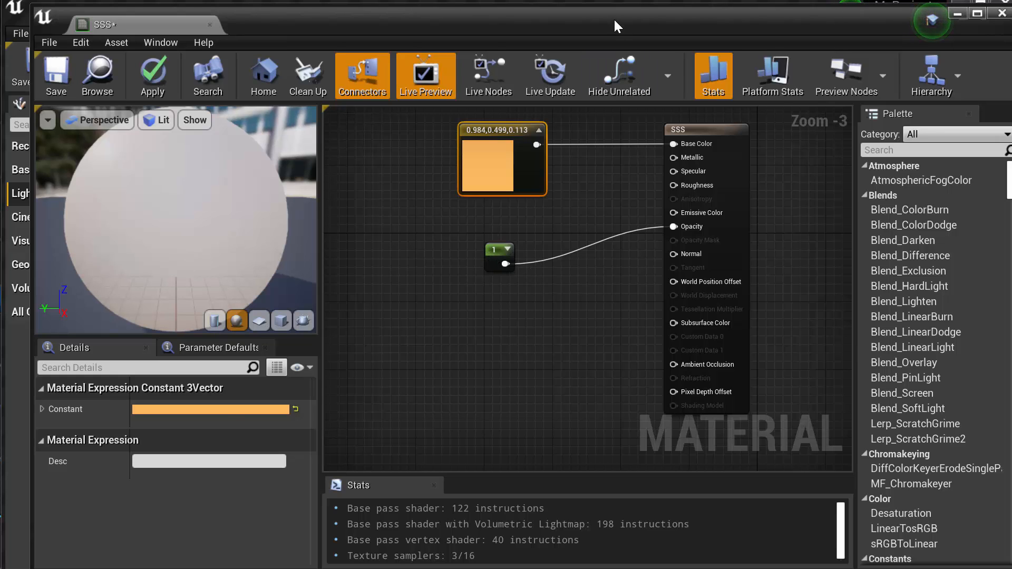
drag(613, 18, 603, 492)
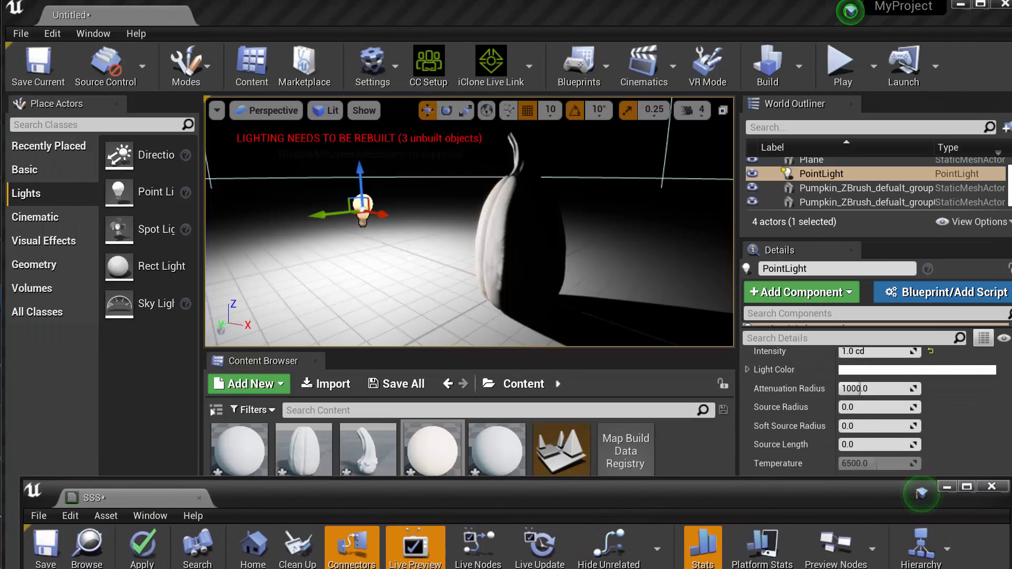
alt+drag(510, 233, 534, 230)
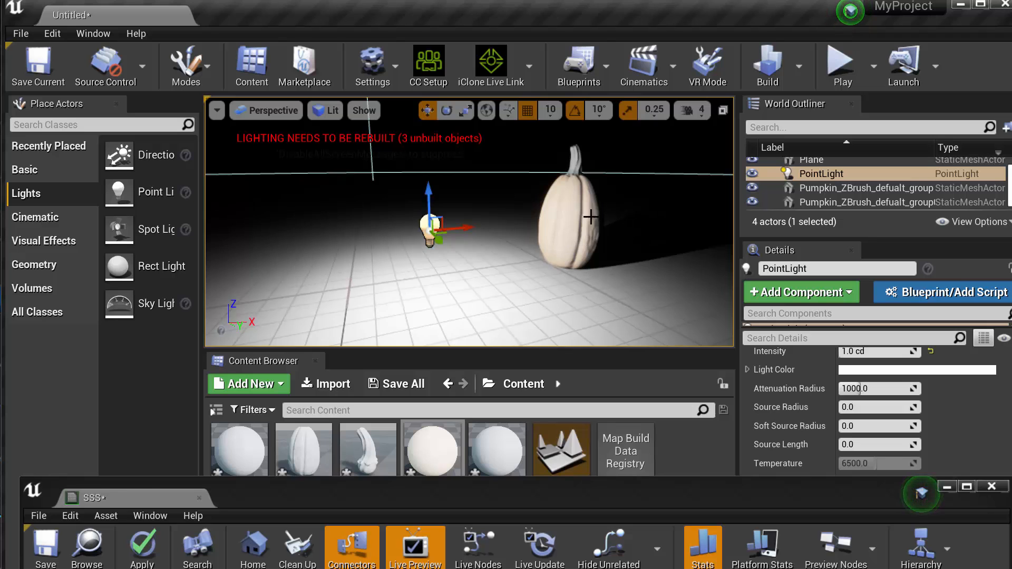
alt+drag(591, 216, 514, 222)
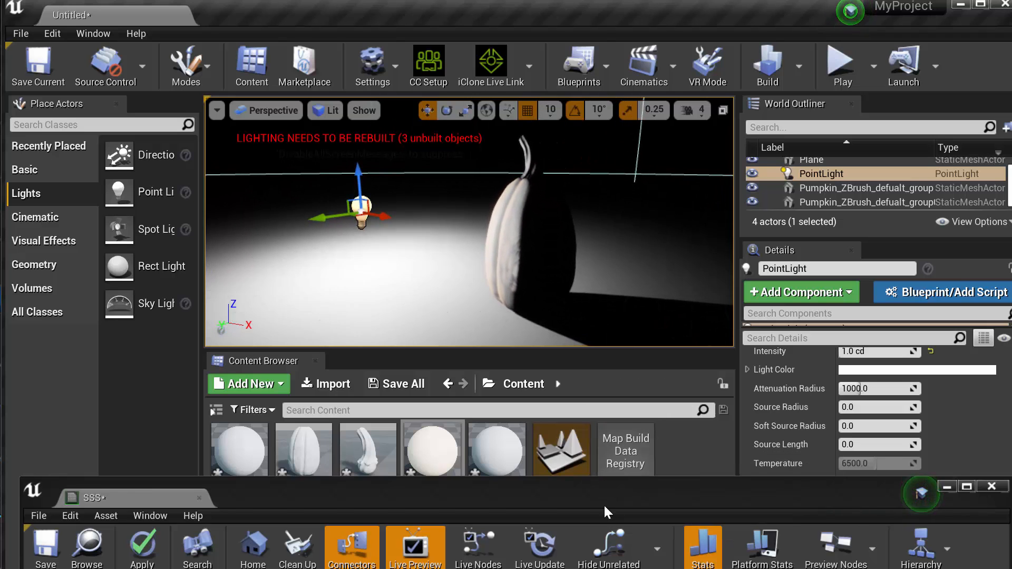
drag(603, 505, 605, 55)
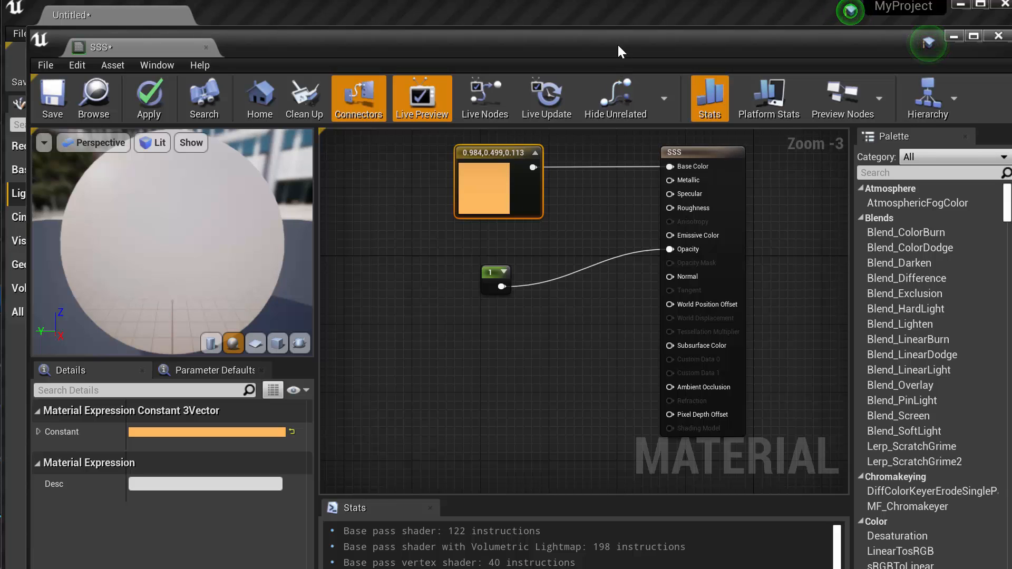
Duplicate the pumpkin body in the level, placing the copy in front of the original and shifting it along the X axis away from the light
drag(617, 46, 601, 568)
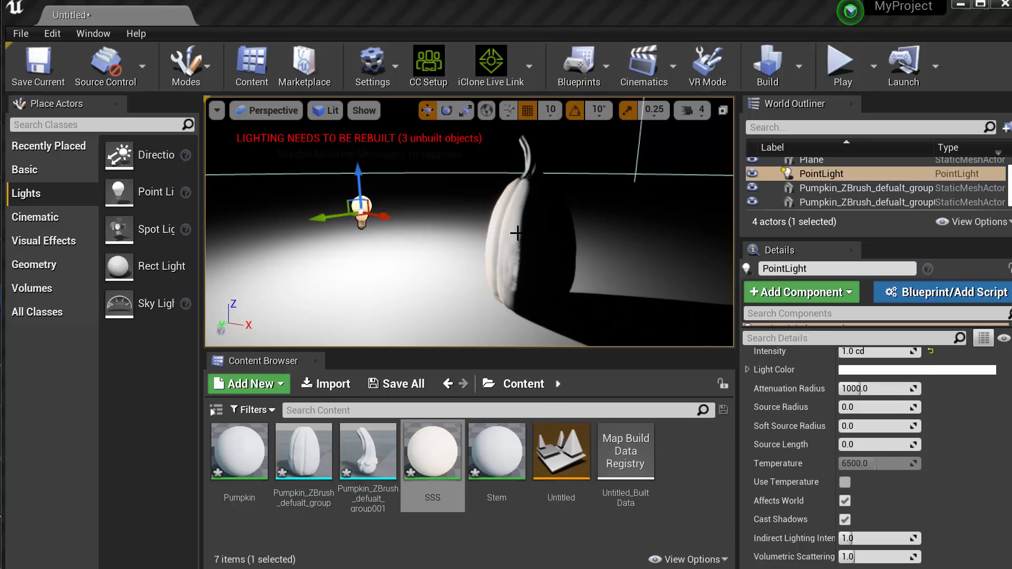
click(570, 314)
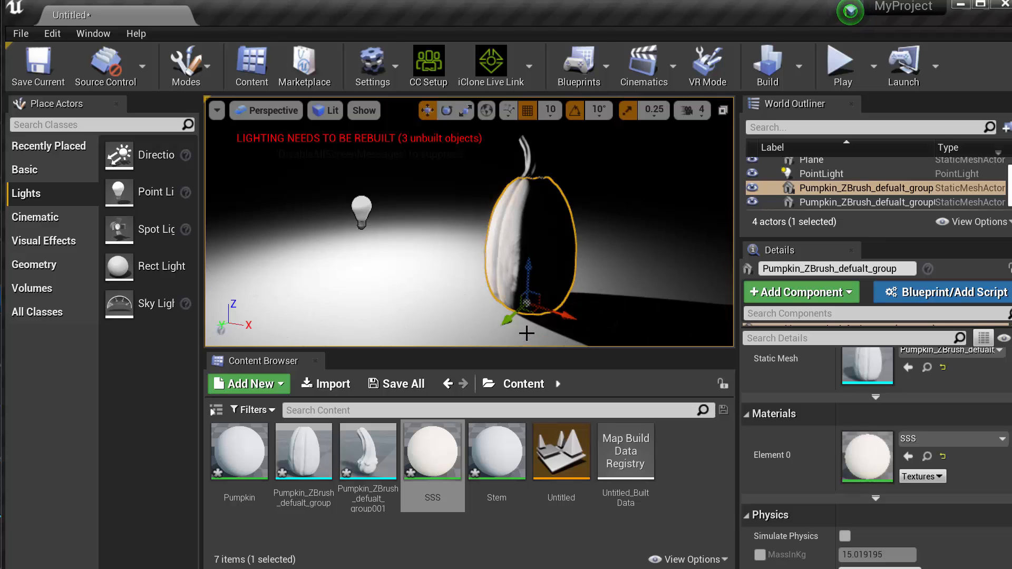
alt+drag(533, 314, 539, 369)
right_drag(527, 237, 500, 227)
right_drag(628, 211, 629, 219)
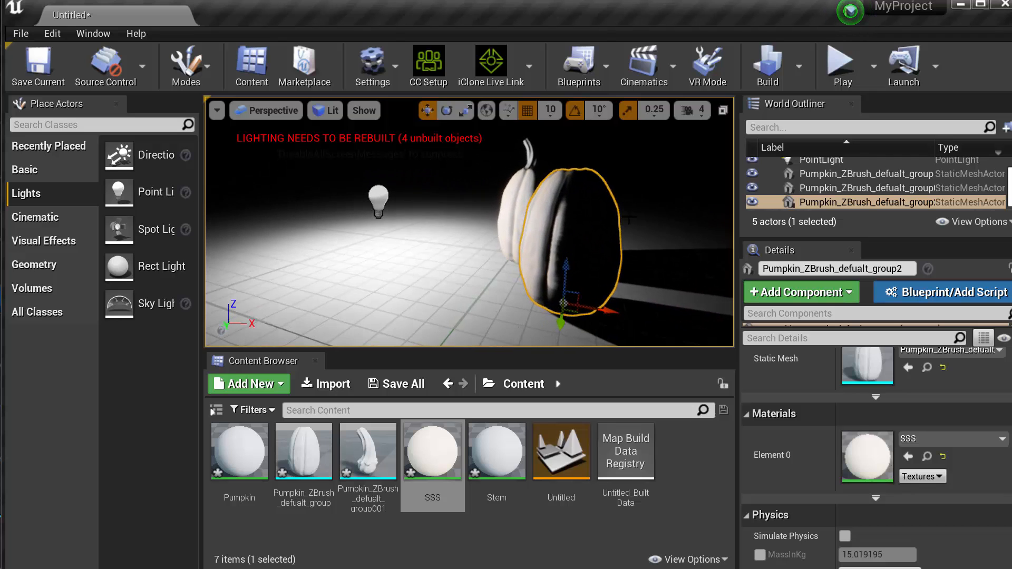
drag(609, 310, 640, 317)
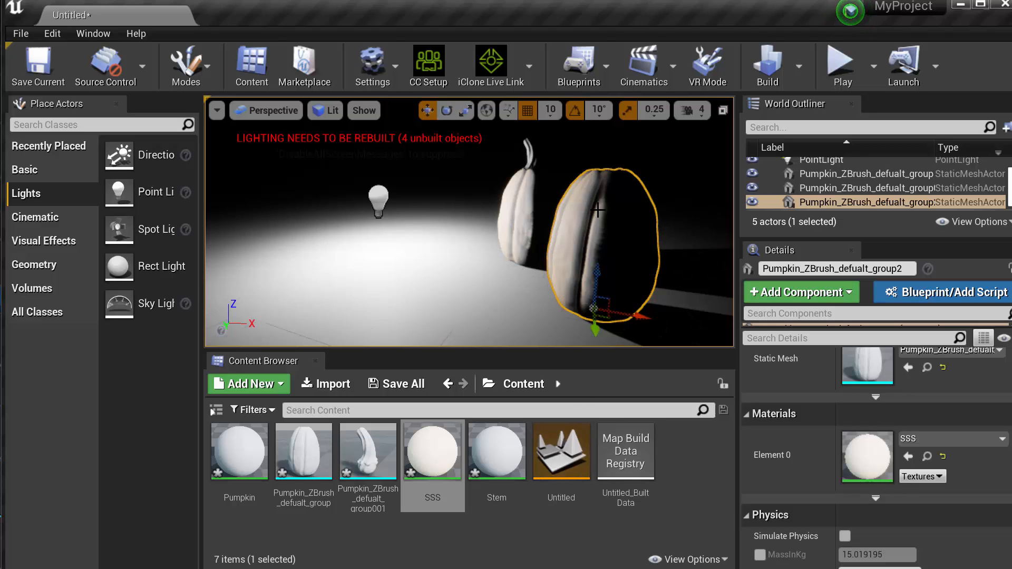
Open the Pumpkin material, separate its overlapping Param and result nodes, and check its Shading Model setting
click(240, 464)
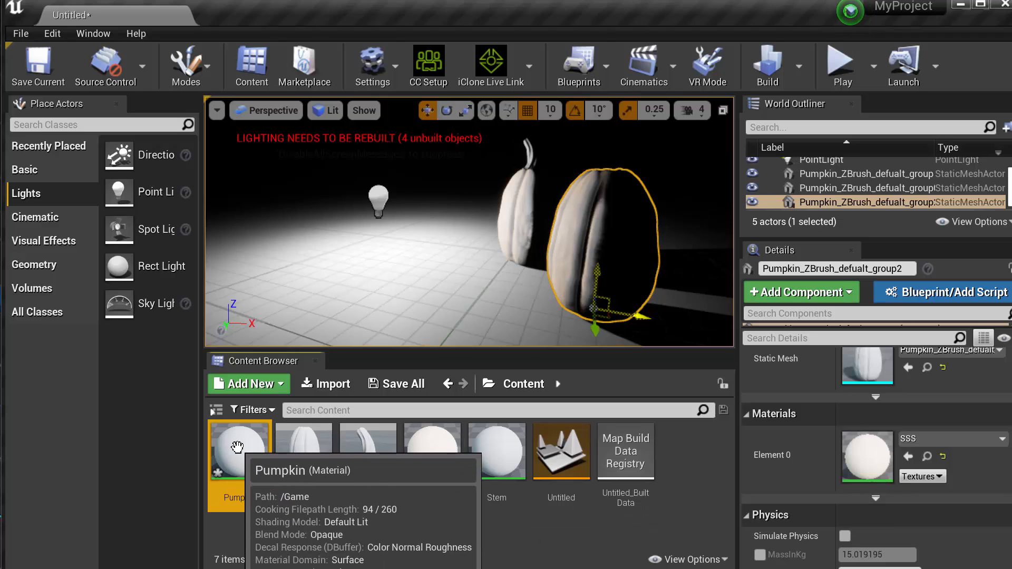
double_click(237, 447)
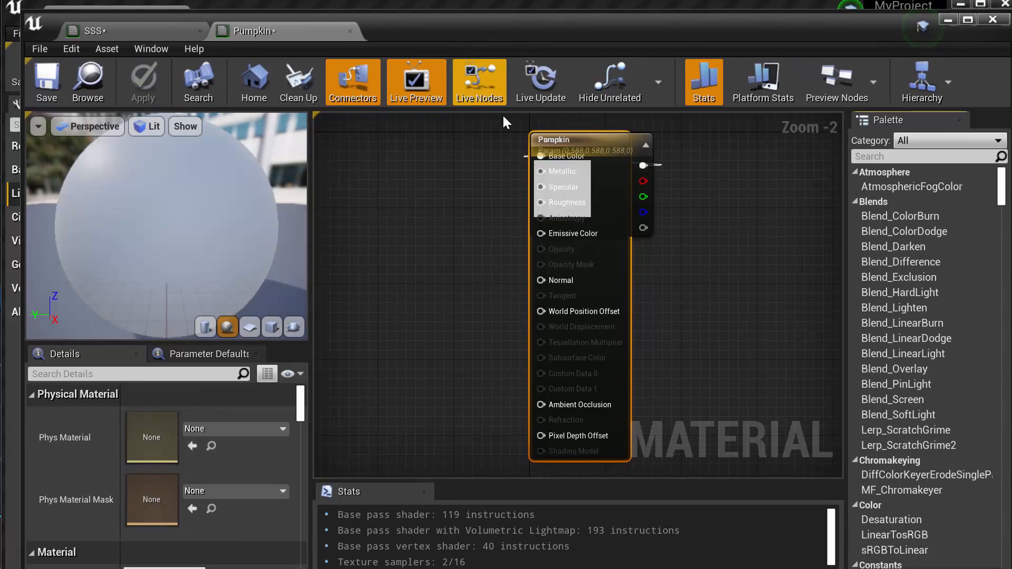
drag(591, 145, 685, 141)
drag(559, 142, 458, 142)
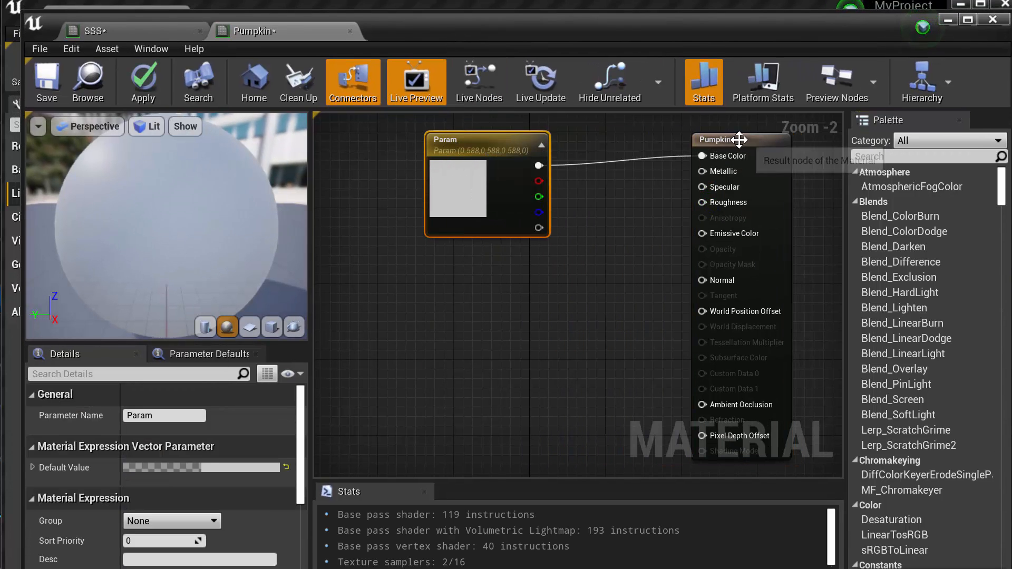
drag(737, 140, 651, 147)
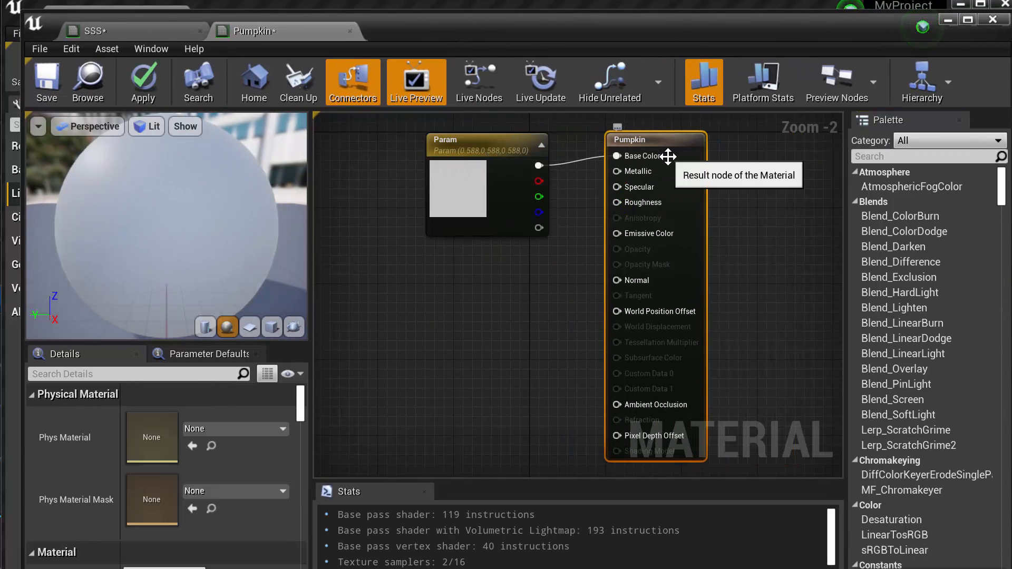
mouse_move(299, 409)
mouse_down()
mouse_move(300, 421)
mouse_move(302, 409)
mouse_up()
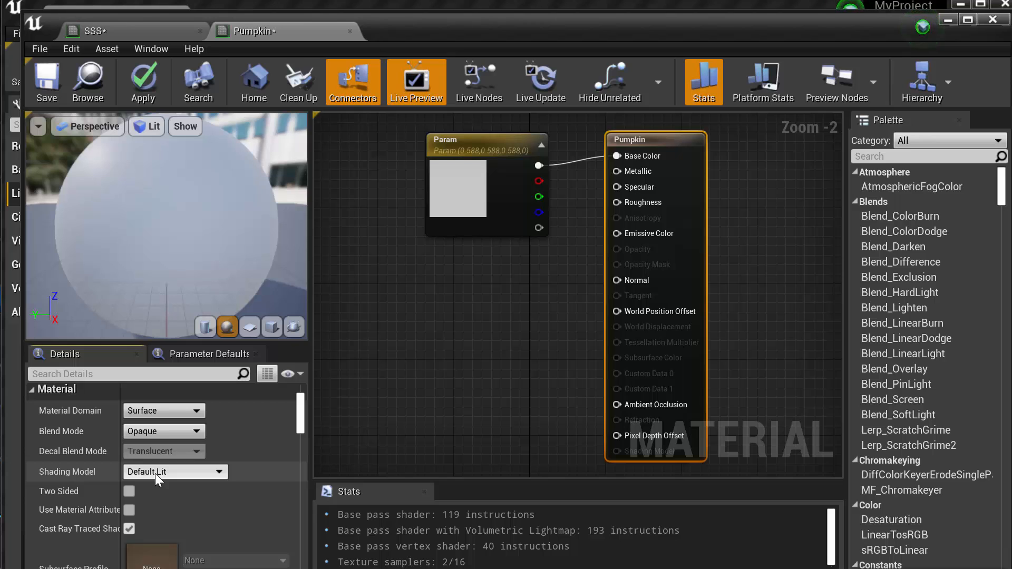
click(948, 19)
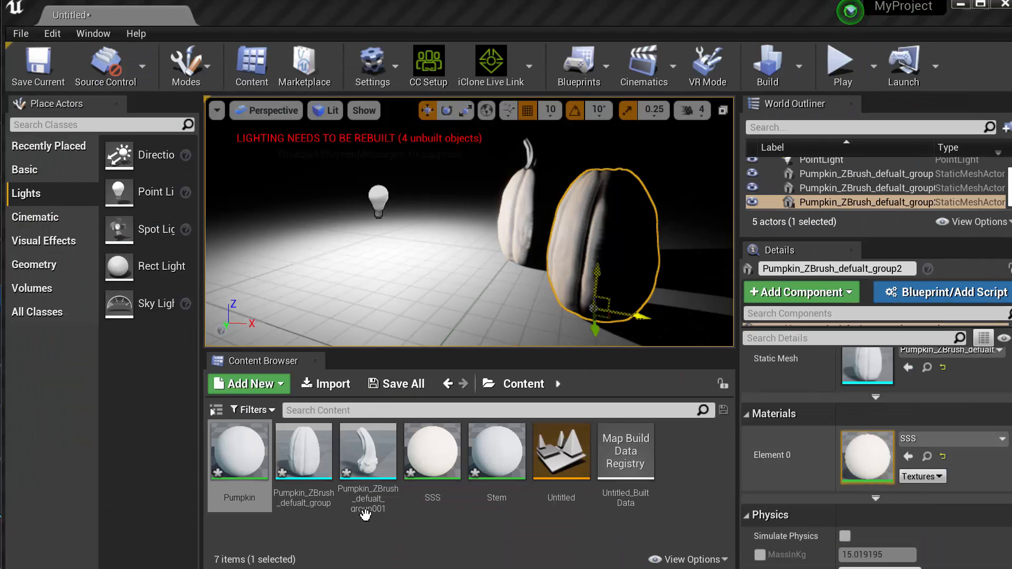
Assign the Pumpkin material to the duplicated pumpkin body for comparison, and reassign SSS to it
drag(251, 466, 870, 458)
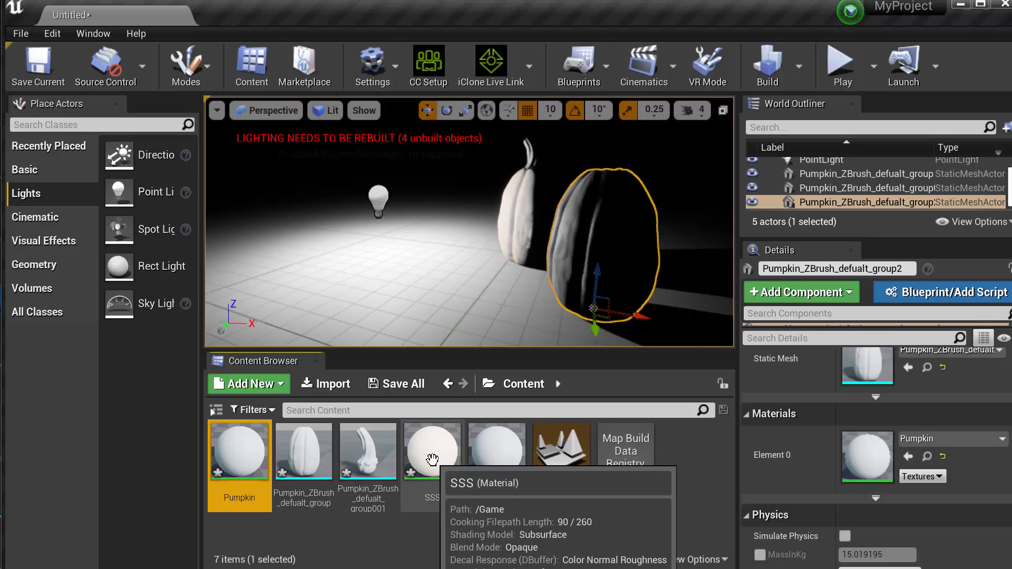
drag(432, 460, 863, 461)
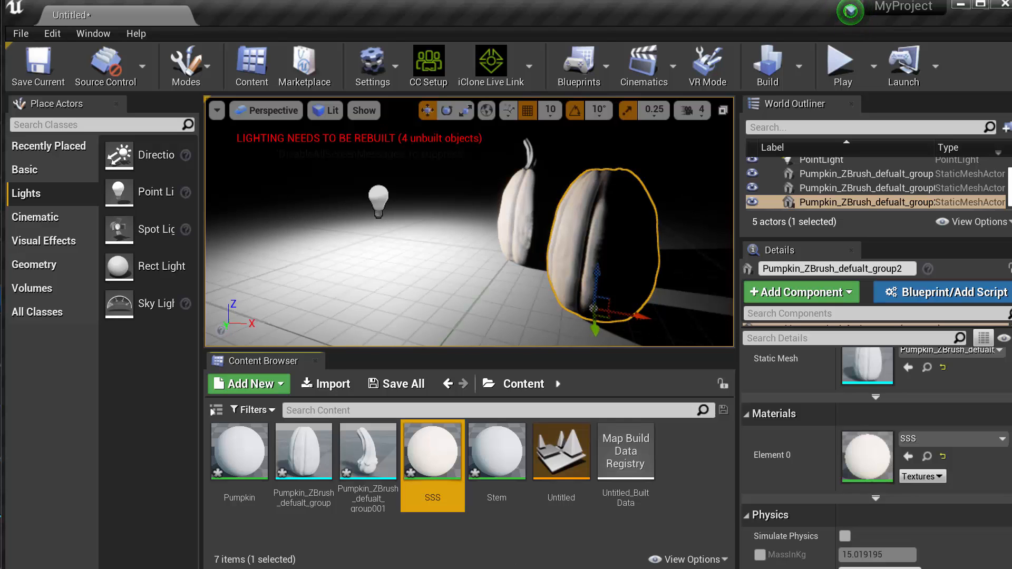
Bring the SSS material back into view and set its Shading Model to Subsurface Profile
drag(495, 568, 523, 36)
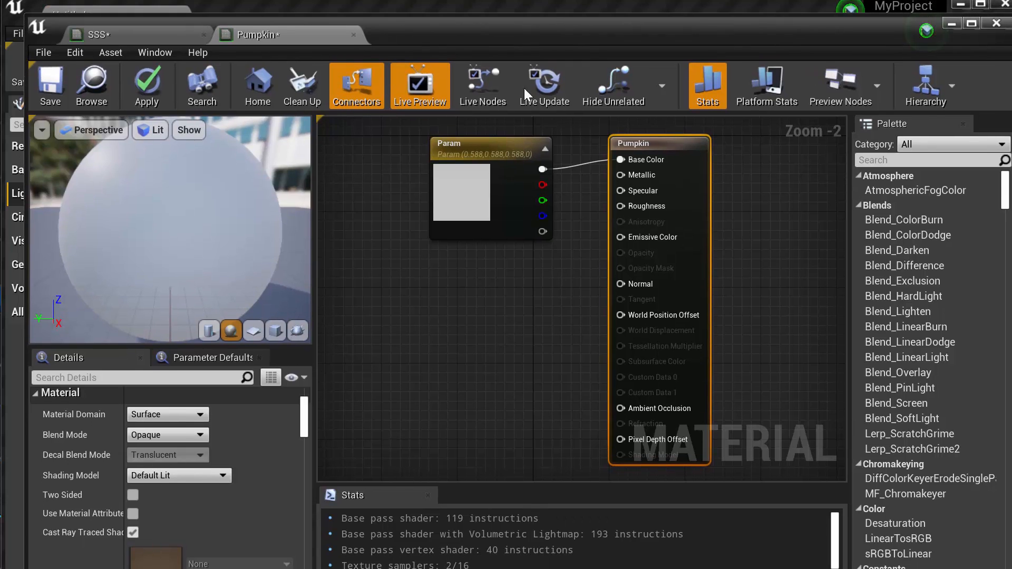
click(100, 37)
click(698, 142)
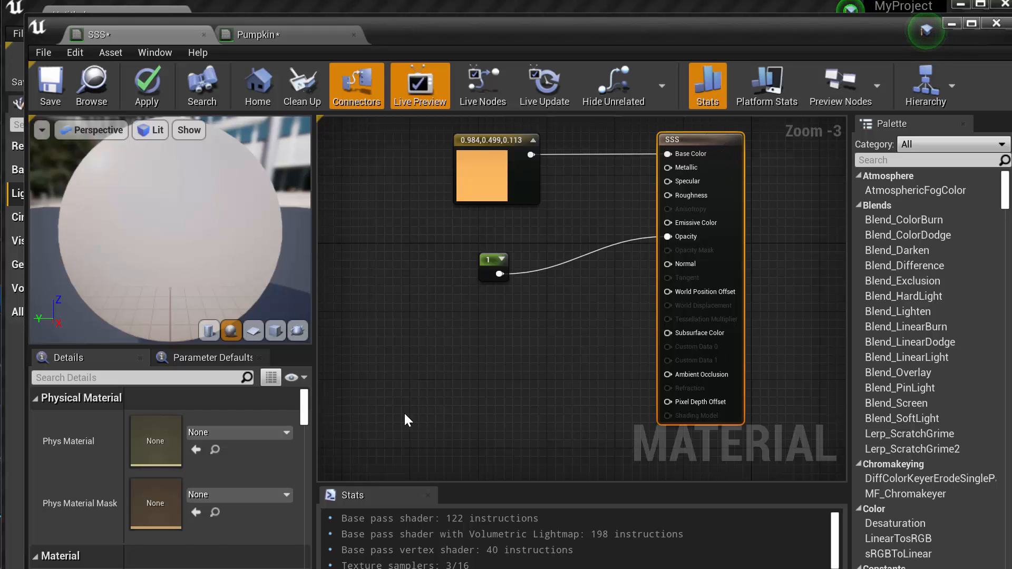
scroll(304, 416, down, 5)
scroll(304, 422, up, 3)
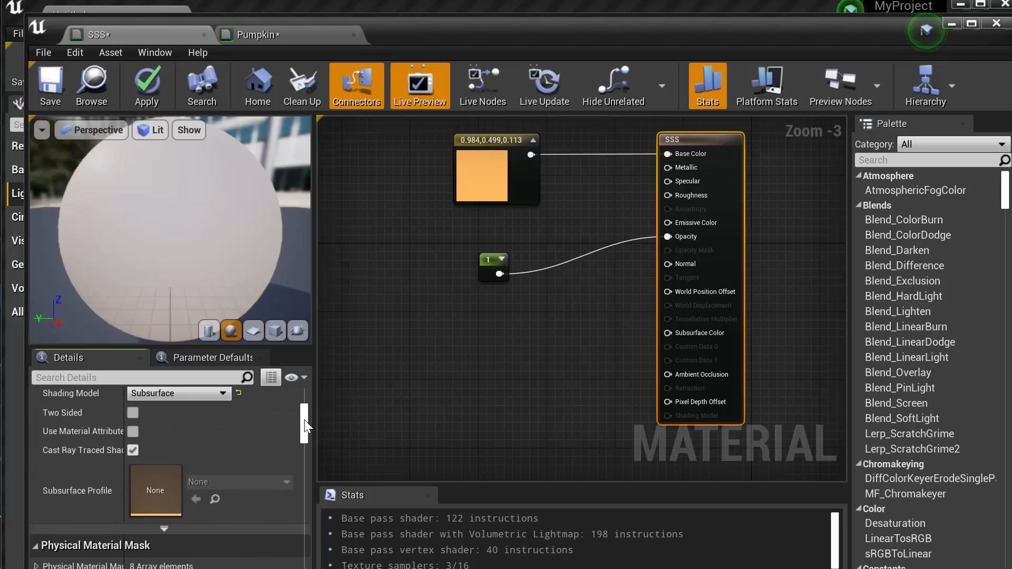
scroll(306, 412, down, 3)
scroll(308, 419, down, 2)
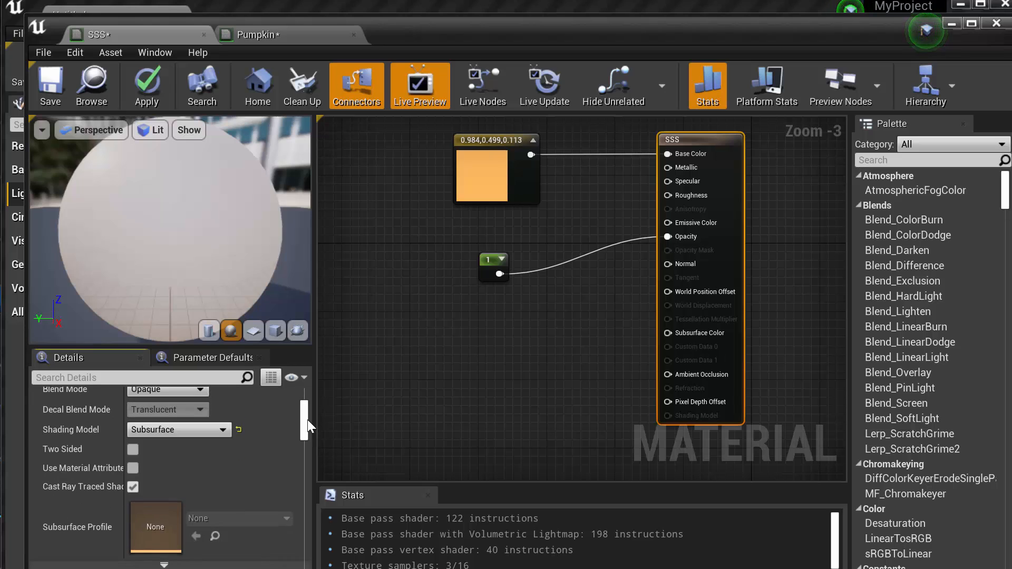
click(190, 429)
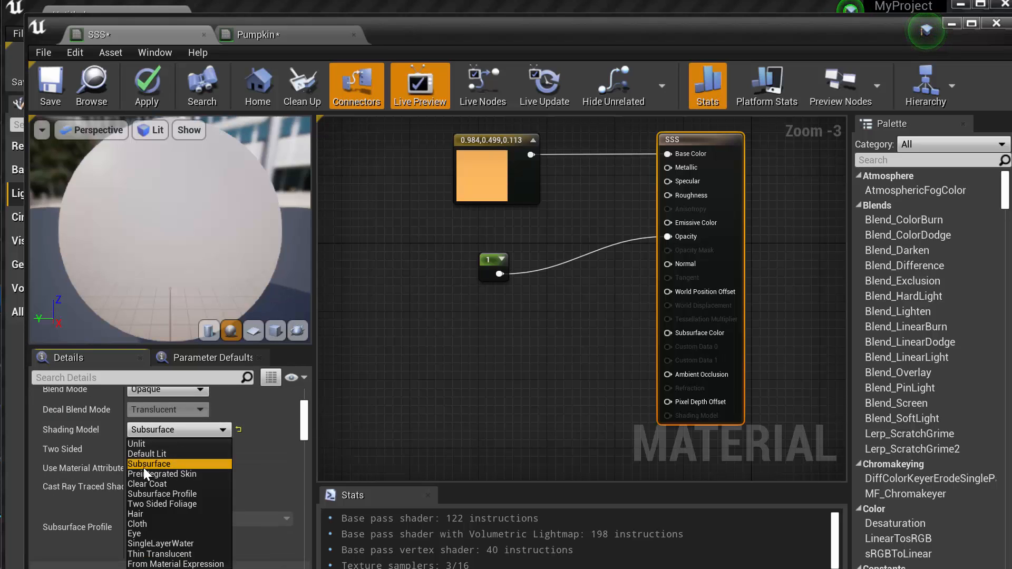
click(182, 493)
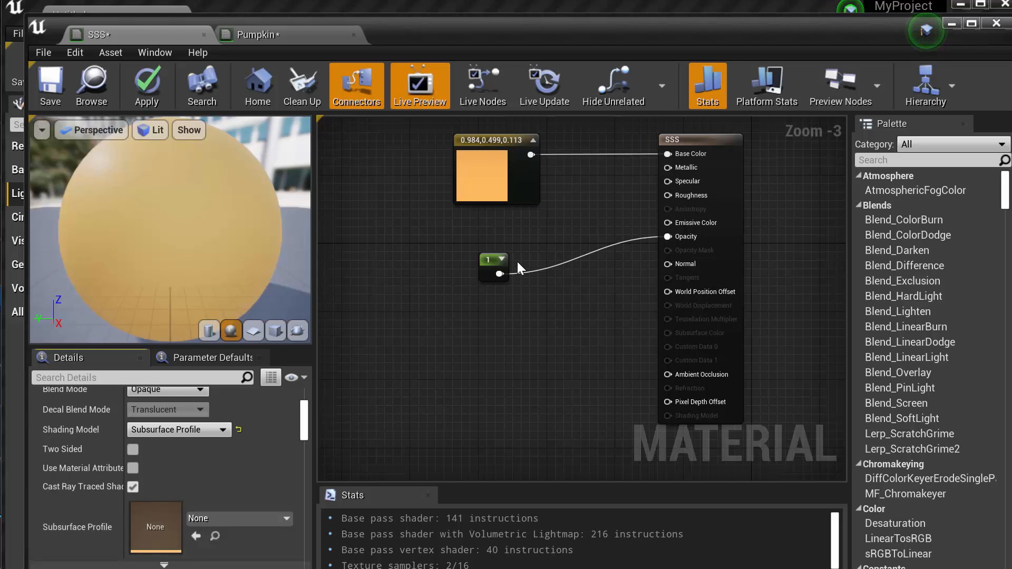
Move the material window off the level and create a Subsurface Profile asset named SSS_Profile in the Content folder
drag(635, 33, 619, 568)
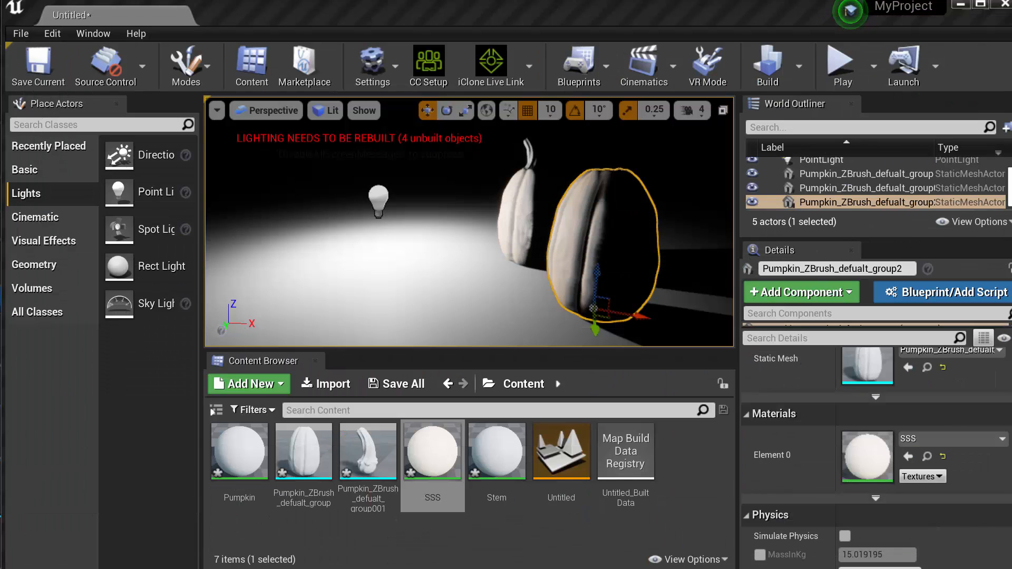
click(474, 527)
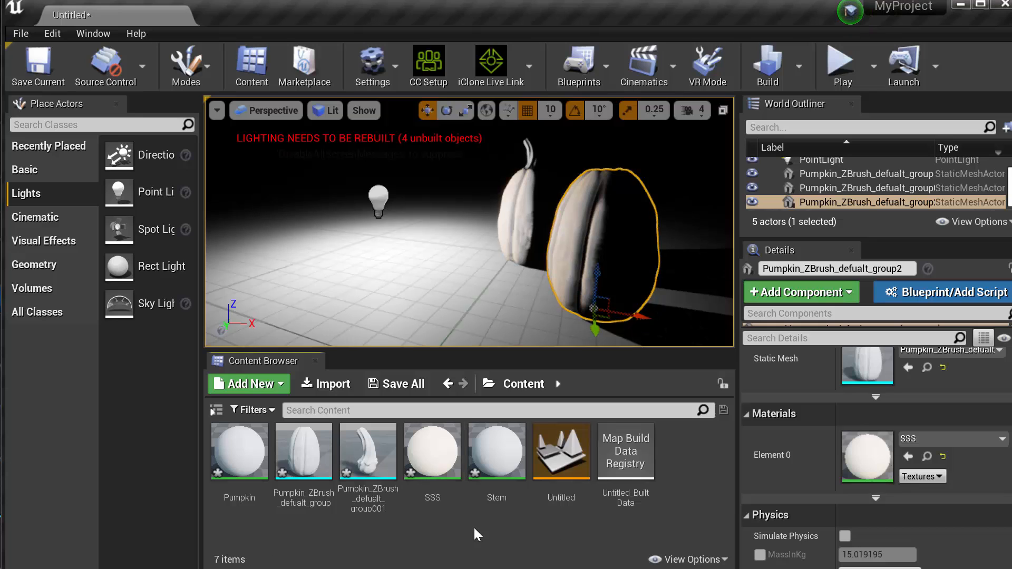
right_click(679, 447)
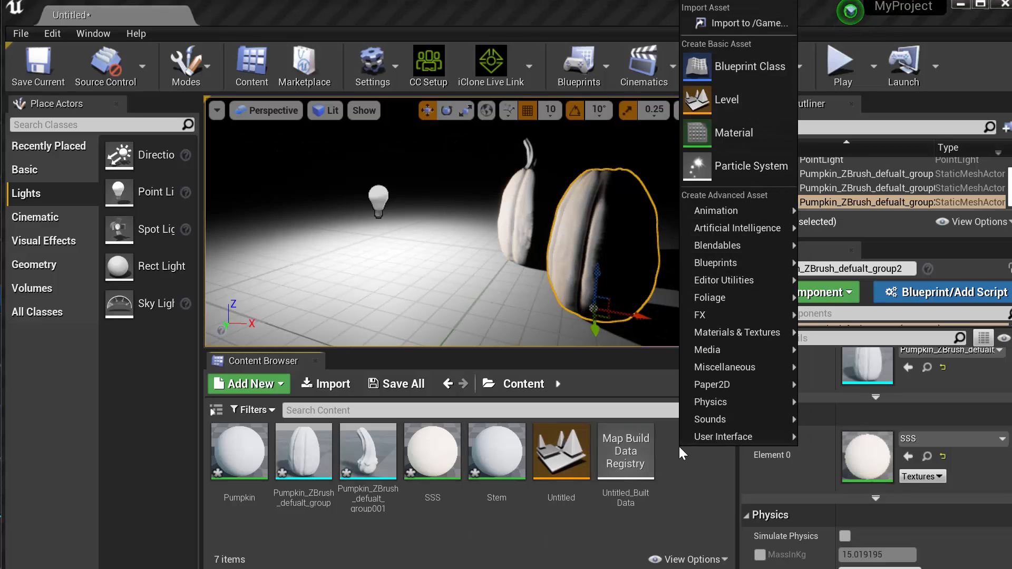
mouse_move(715, 334)
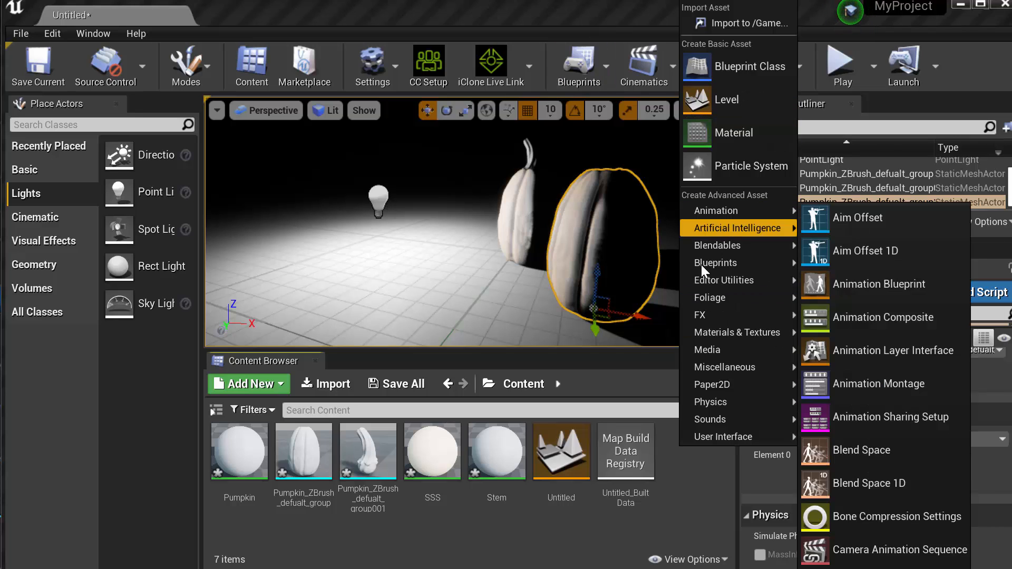
click(584, 521)
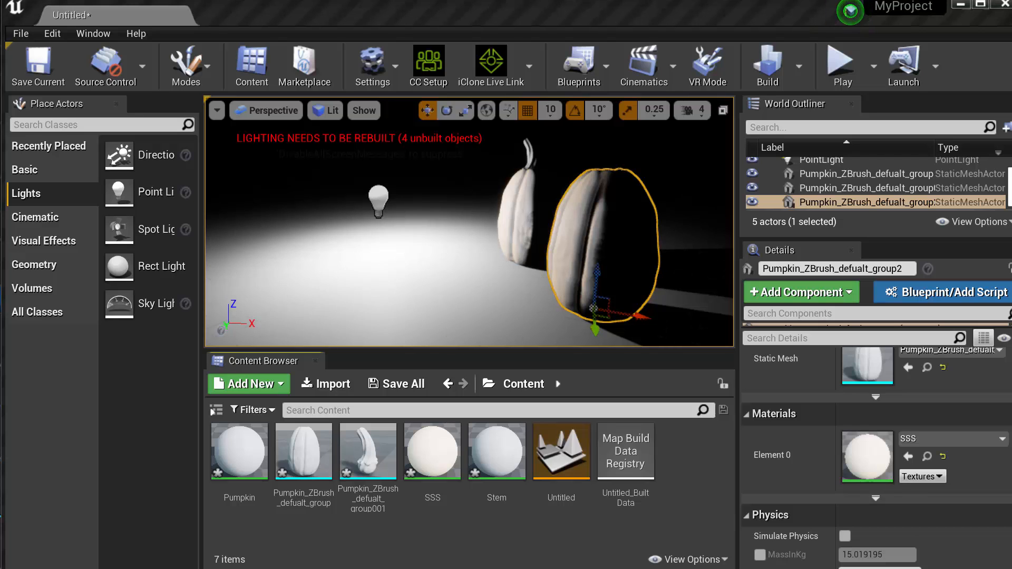
right_click(687, 435)
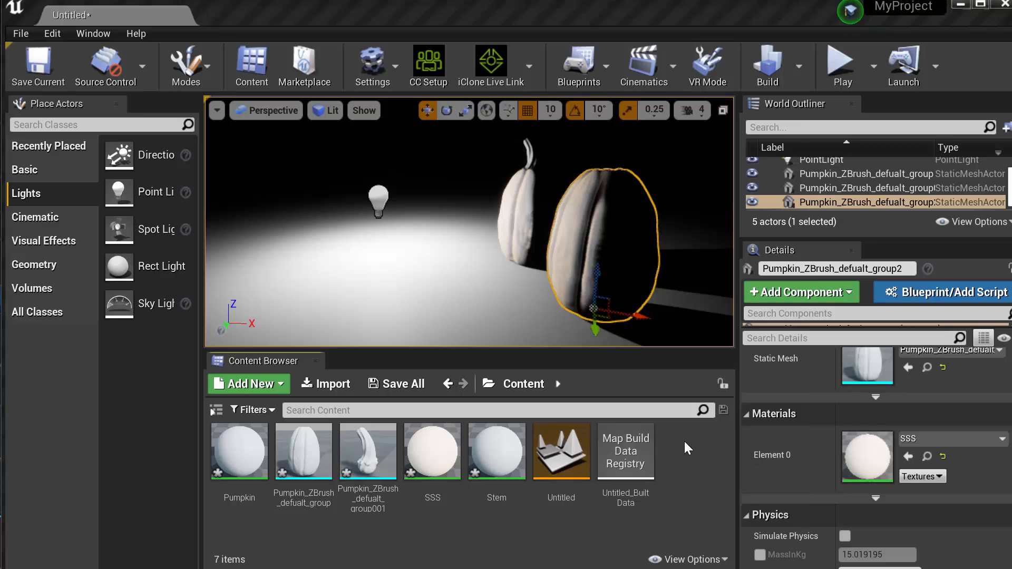
right_click(685, 441)
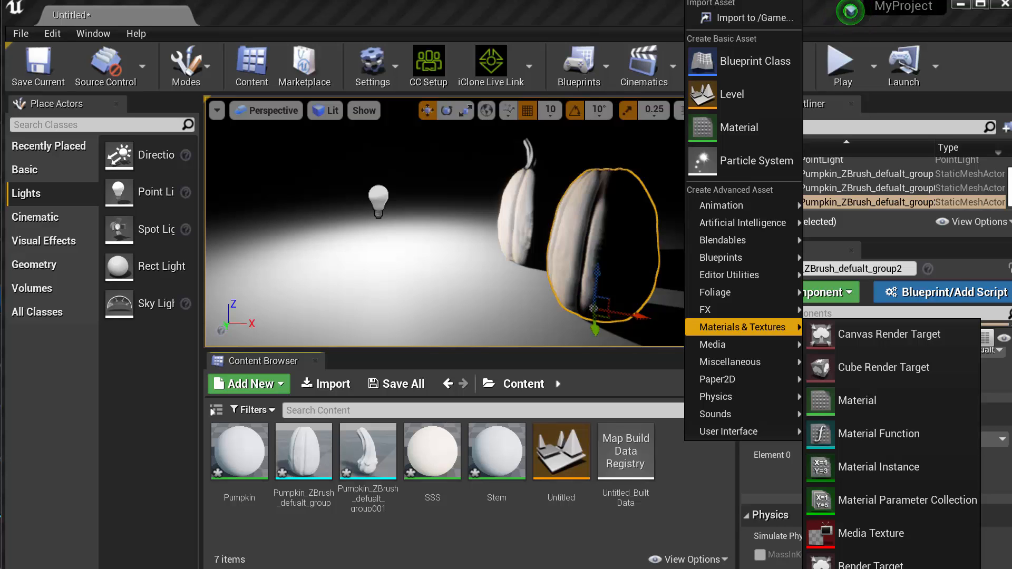
click(879, 568)
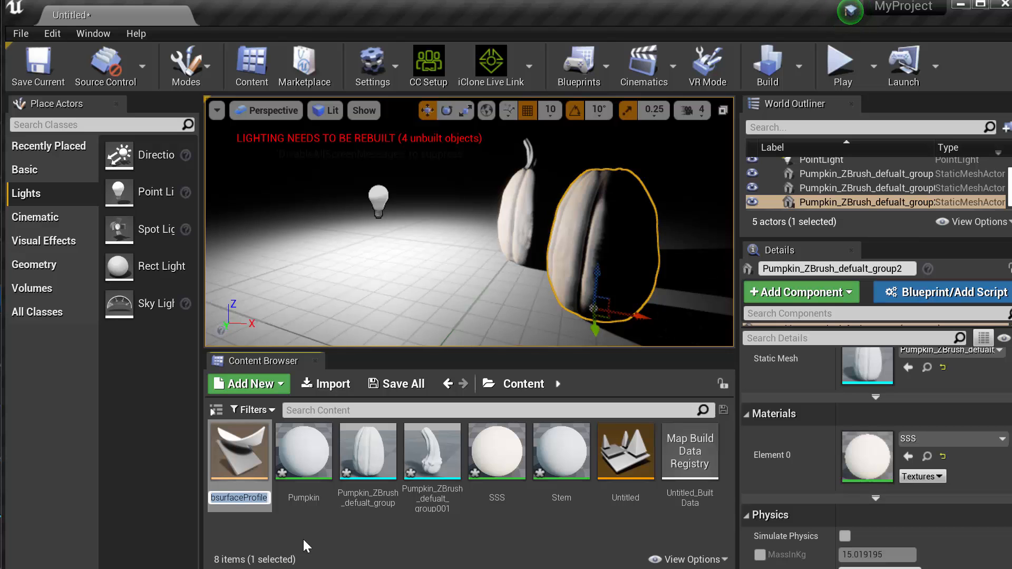
text(SSS)
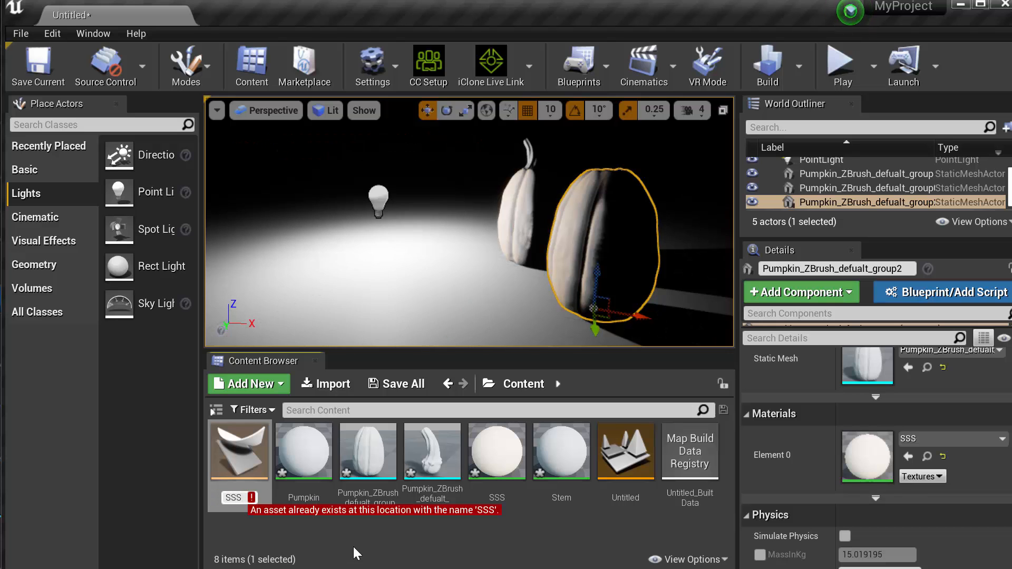
text(_Profil)
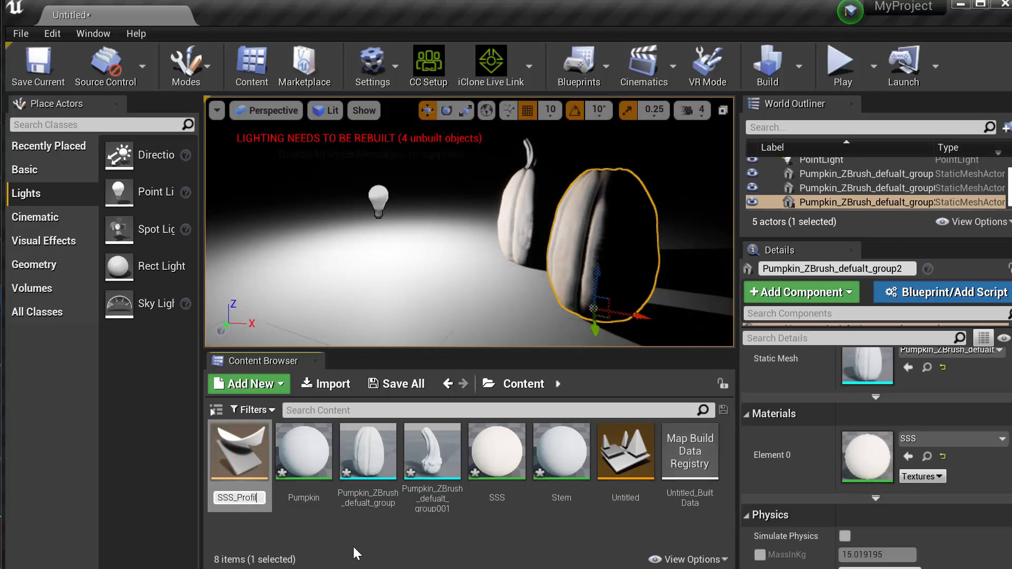
text(e)
key(Return)
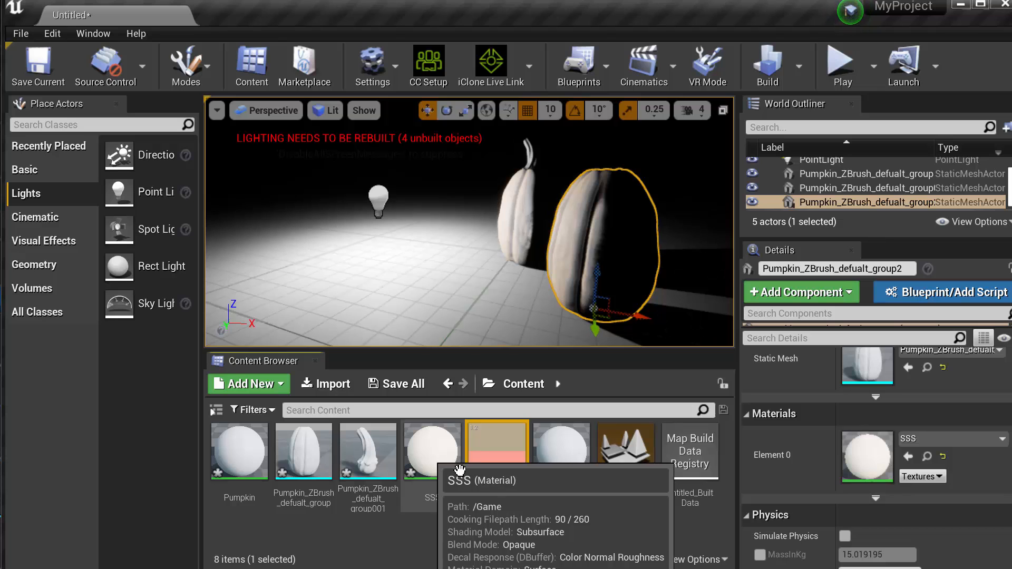
Open SSS_Profile and review its Subsurface Profile settings such as Subsurface Color and Falloff Color
double_click(498, 452)
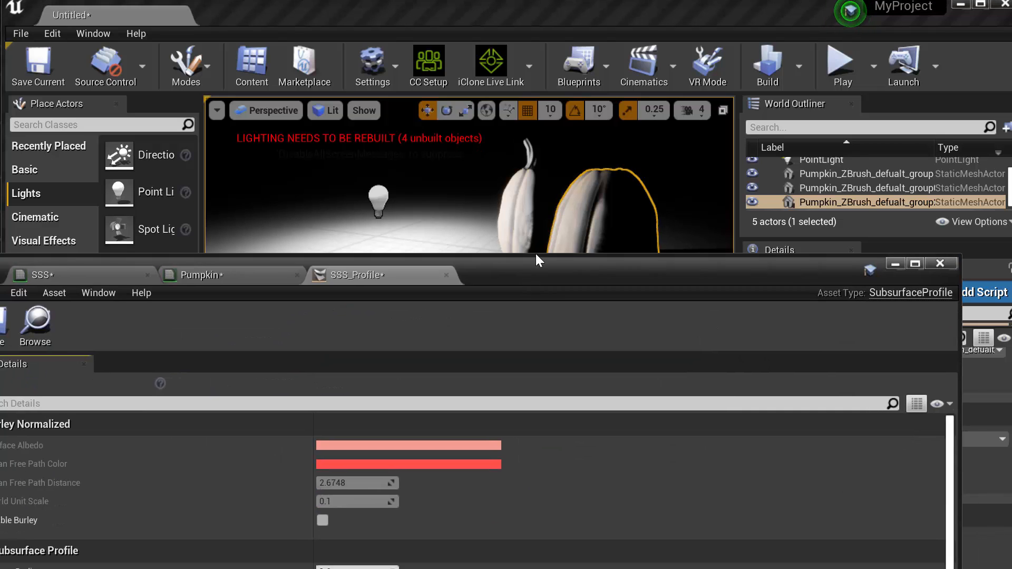
drag(537, 260, 591, 33)
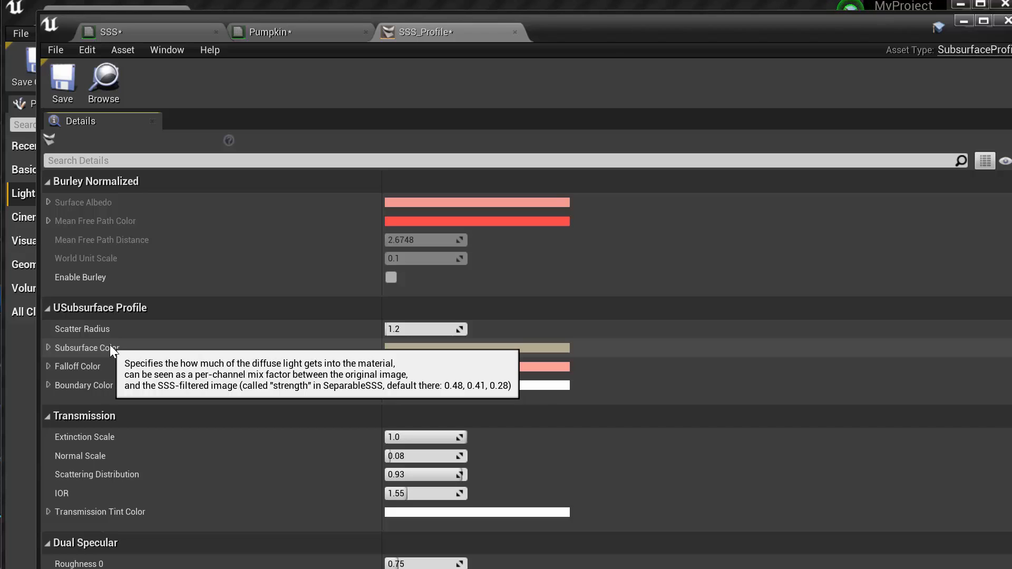
mouse_move(65, 365)
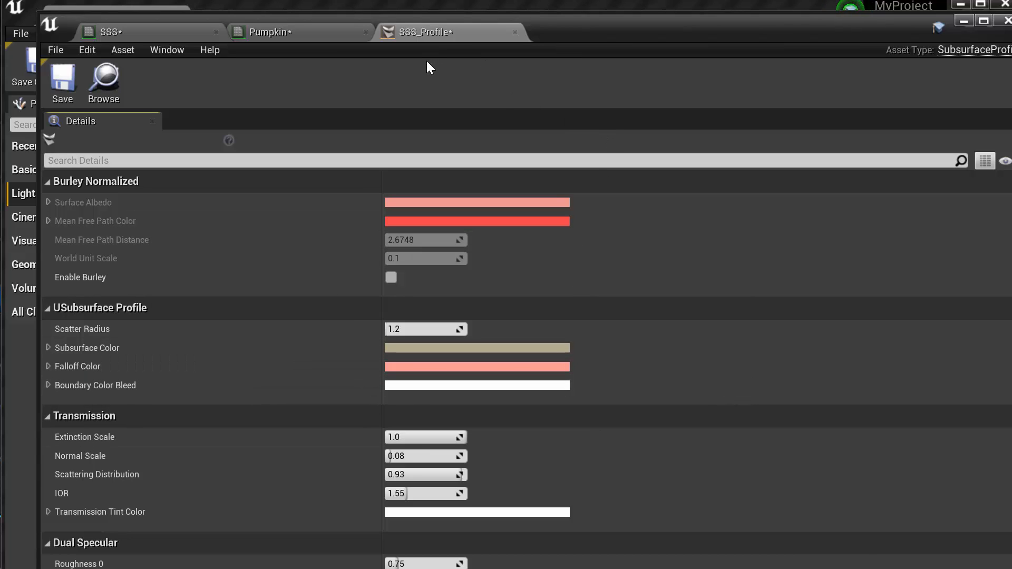
Close the Pumpkin material, applying its changes to the original material
click(296, 37)
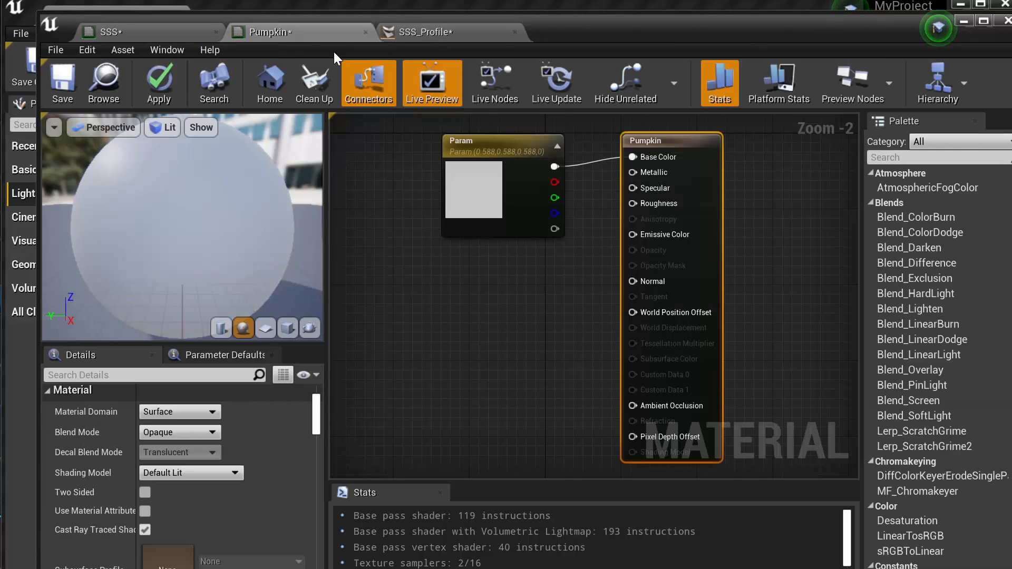
click(366, 33)
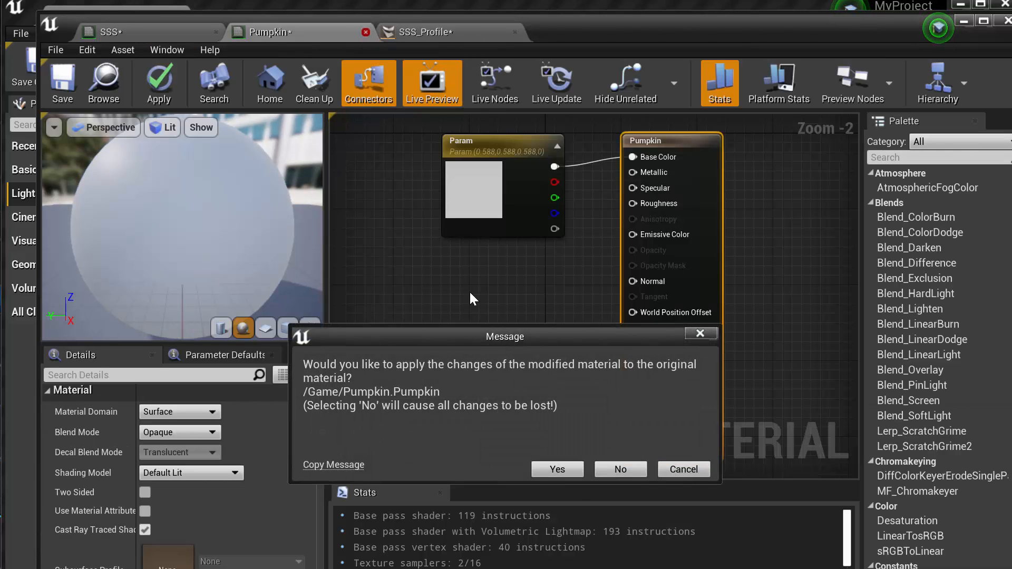
click(567, 472)
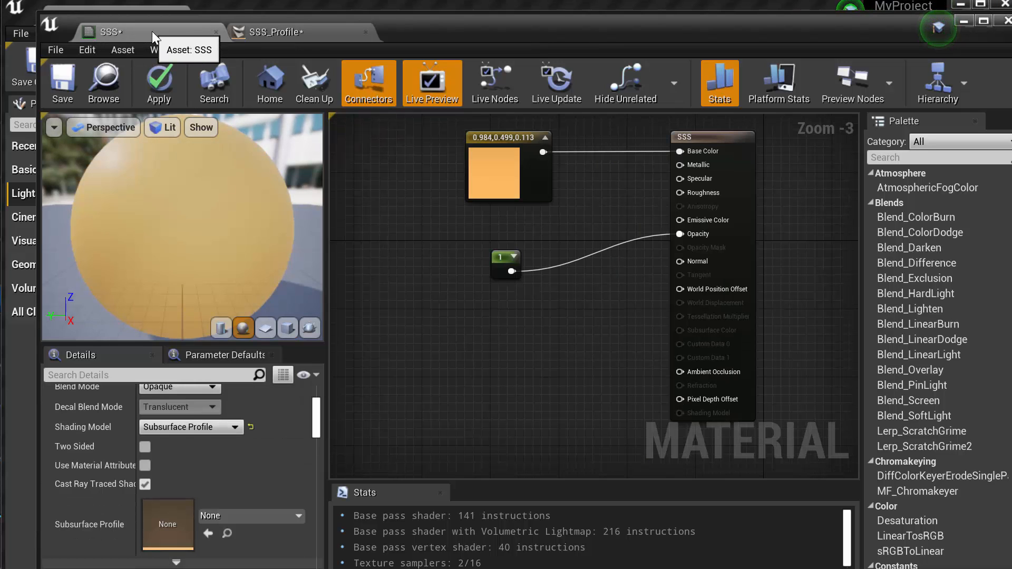
Assign SSS_Profile as the SSS material's Subsurface Profile, with the material window moved aside to reveal the level
click(728, 149)
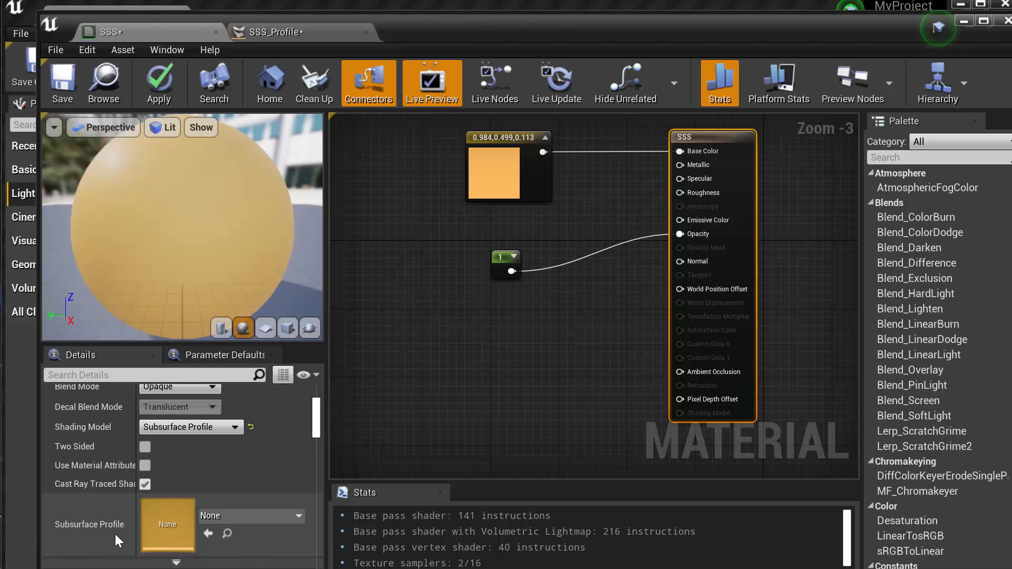
drag(435, 33, 990, 23)
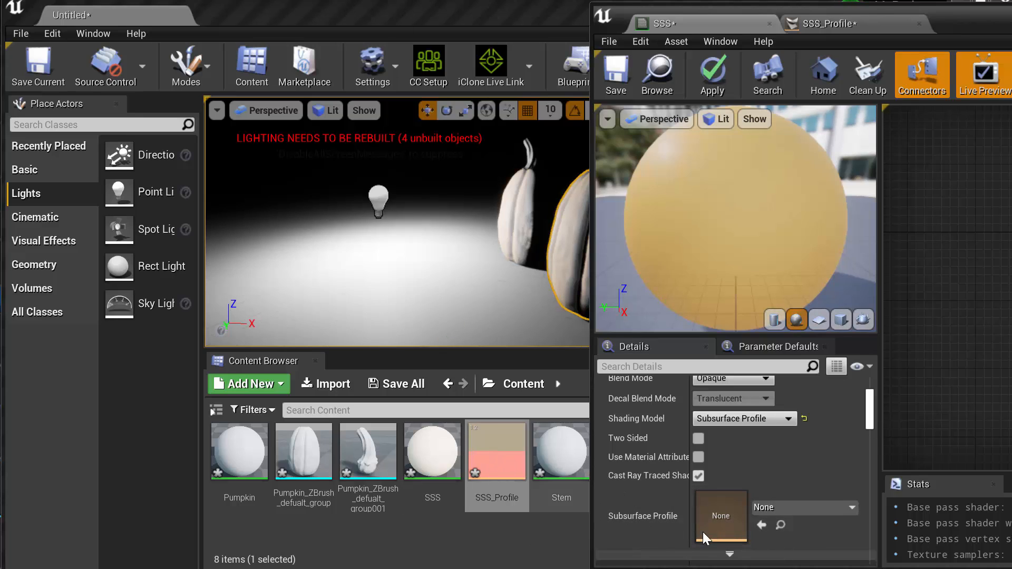
click(809, 507)
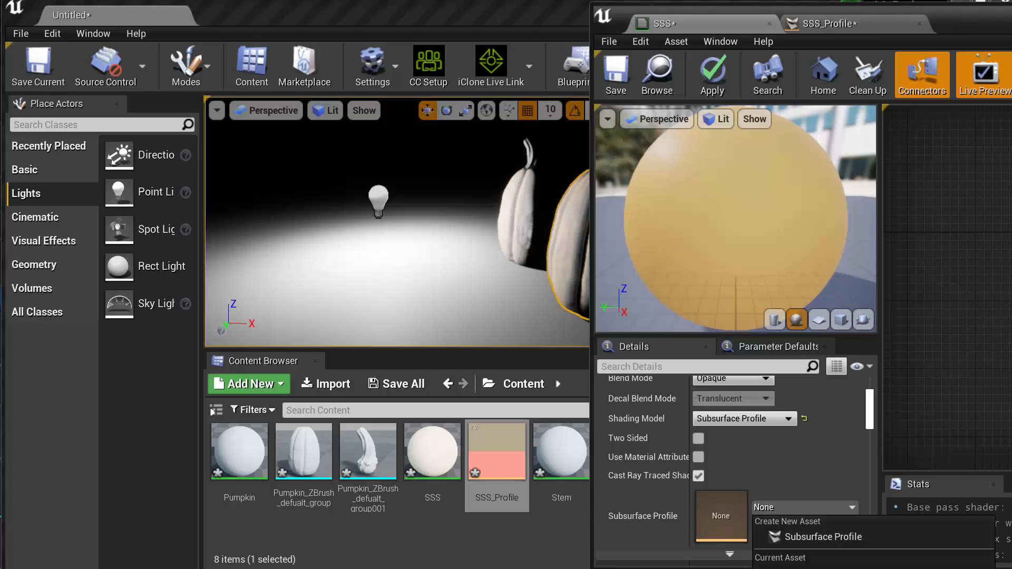
click(806, 568)
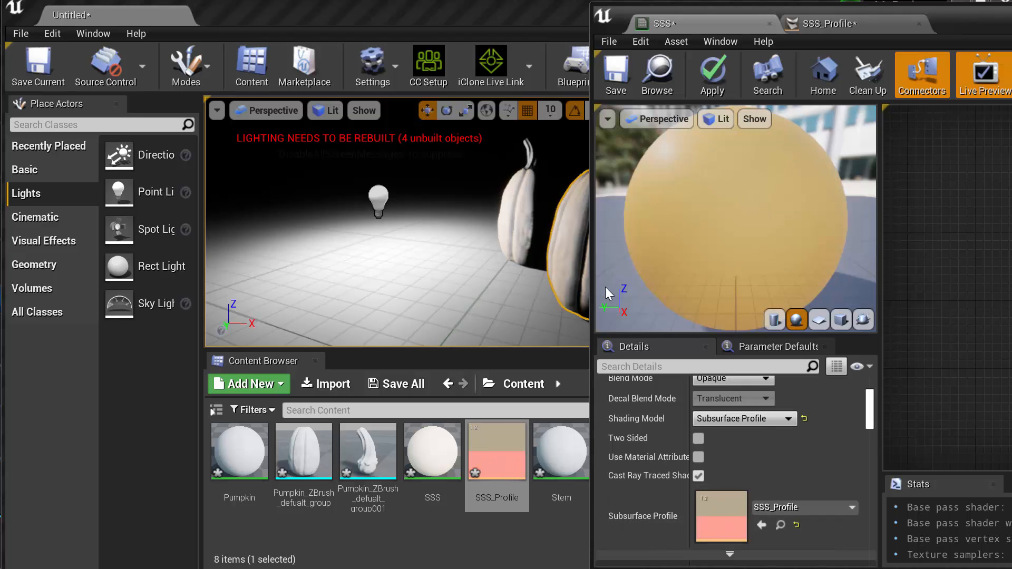
Save the SSS material and move its editor window off the level
click(619, 74)
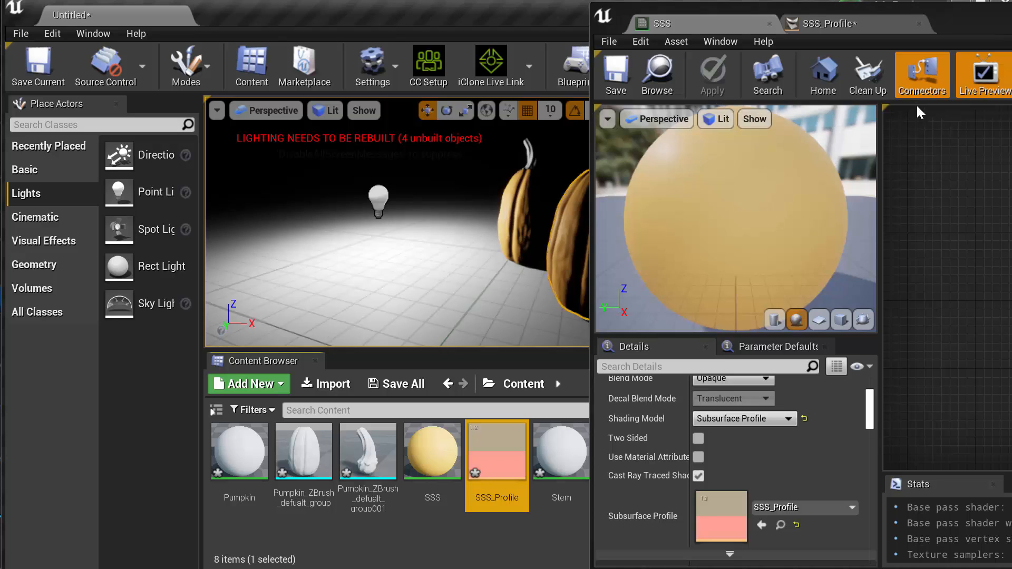
drag(667, 10, 258, 568)
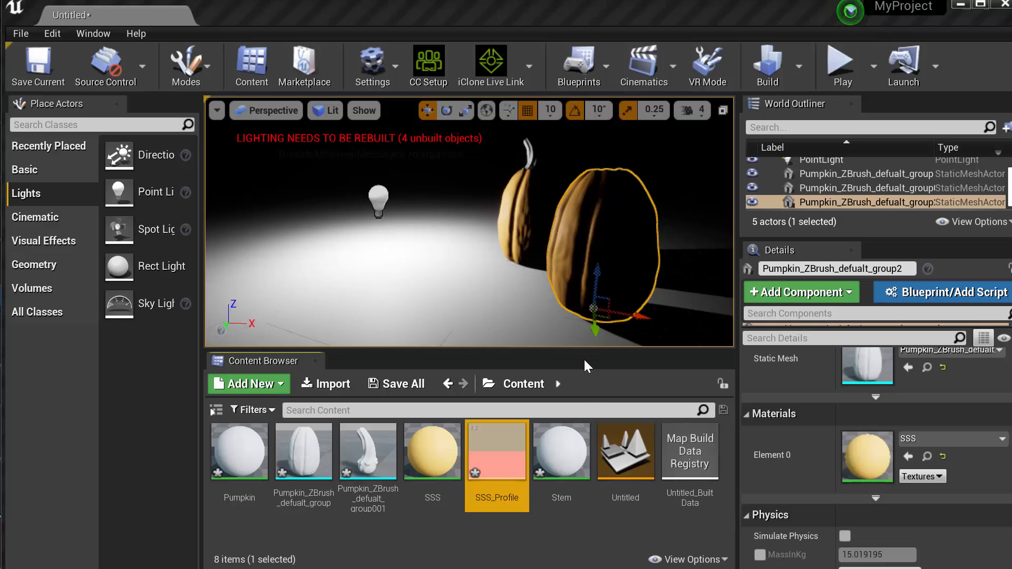
Delete the nearer duplicate pumpkin, Pumpkin_ZBrush_defualt_group2, and select the remaining pumpkin body
key(Delete)
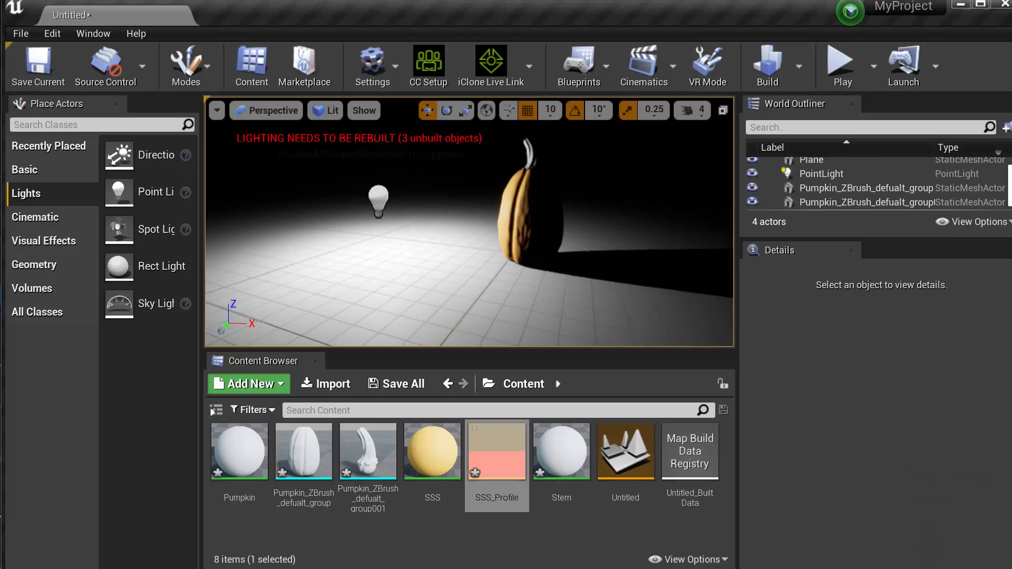
key(w)
right_drag(469, 222, 506, 227)
key(s)
click(506, 226)
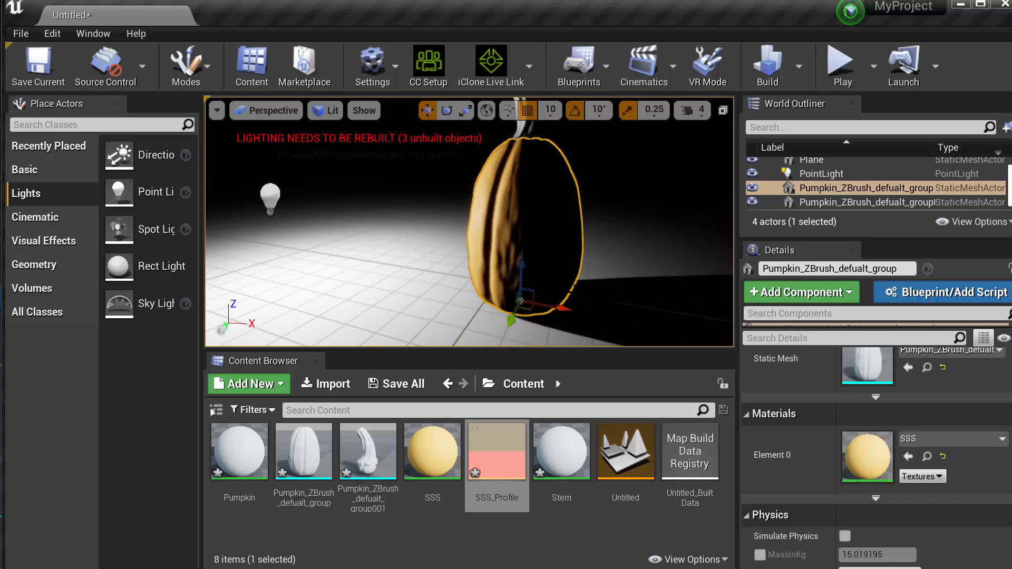
Set the SSS material's Opacity constant to 0 and apply it, keeping the pumpkin in view beside the editor
drag(570, 568, 783, 45)
click(755, 271)
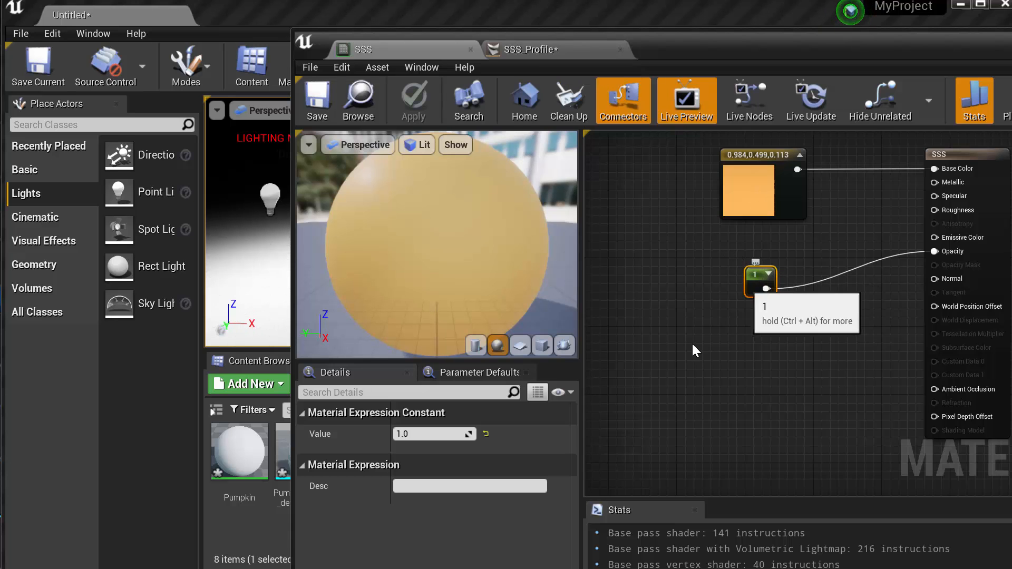
drag(684, 50, 987, 30)
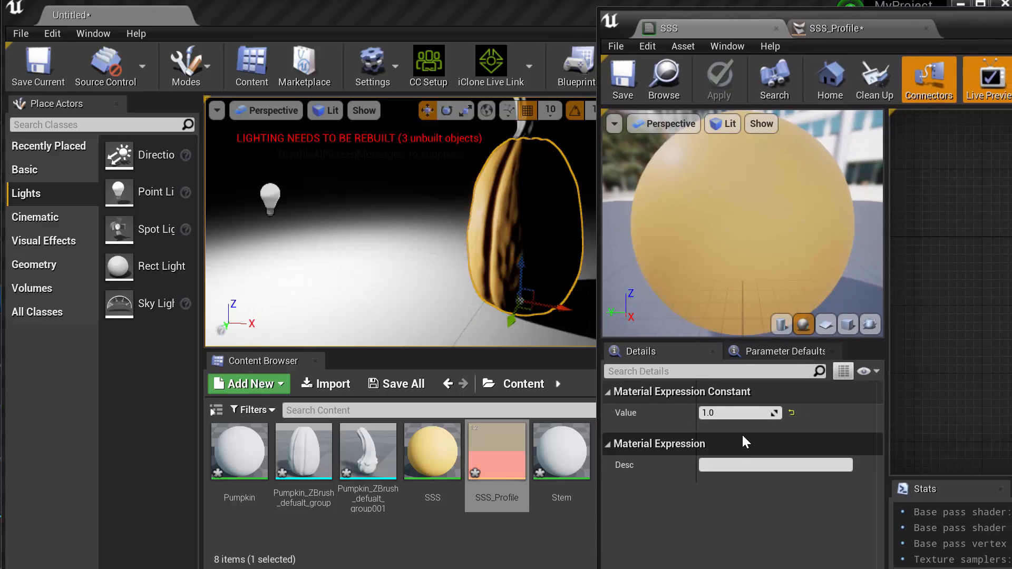
click(728, 413)
text(0)
key(Return)
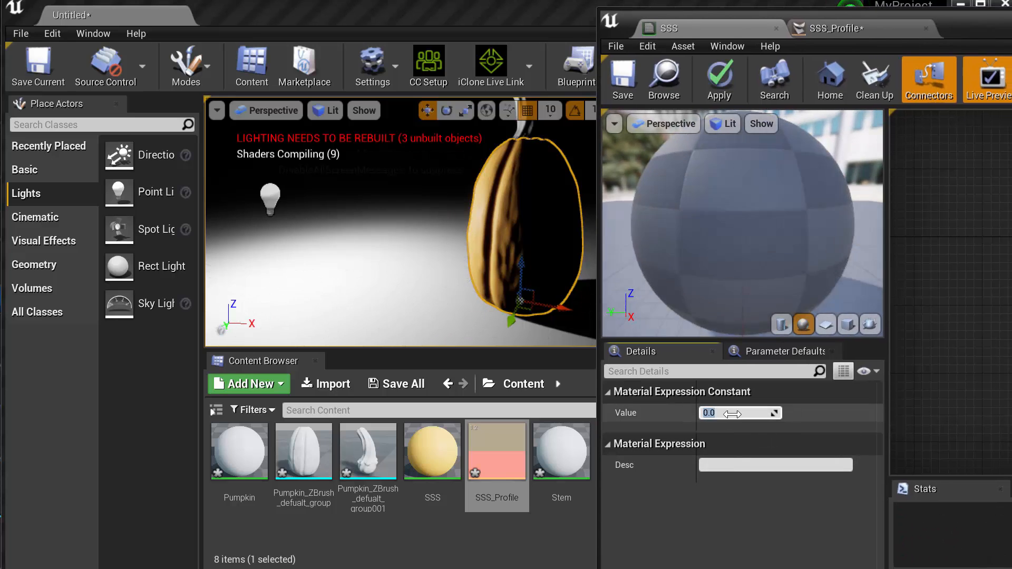
click(726, 78)
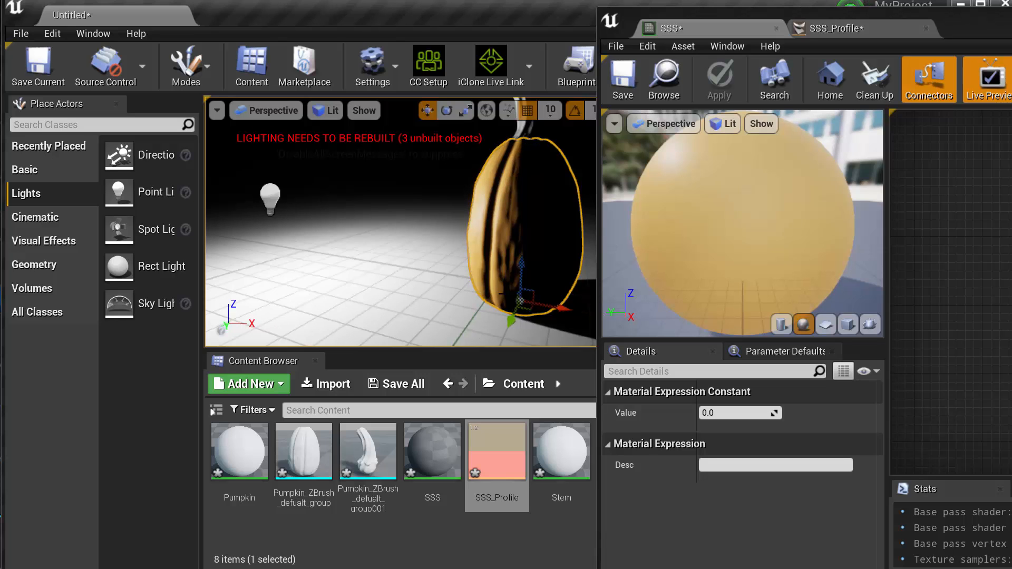
Set the Opacity constant to 1 and apply the SSS material
click(729, 414)
text(1)
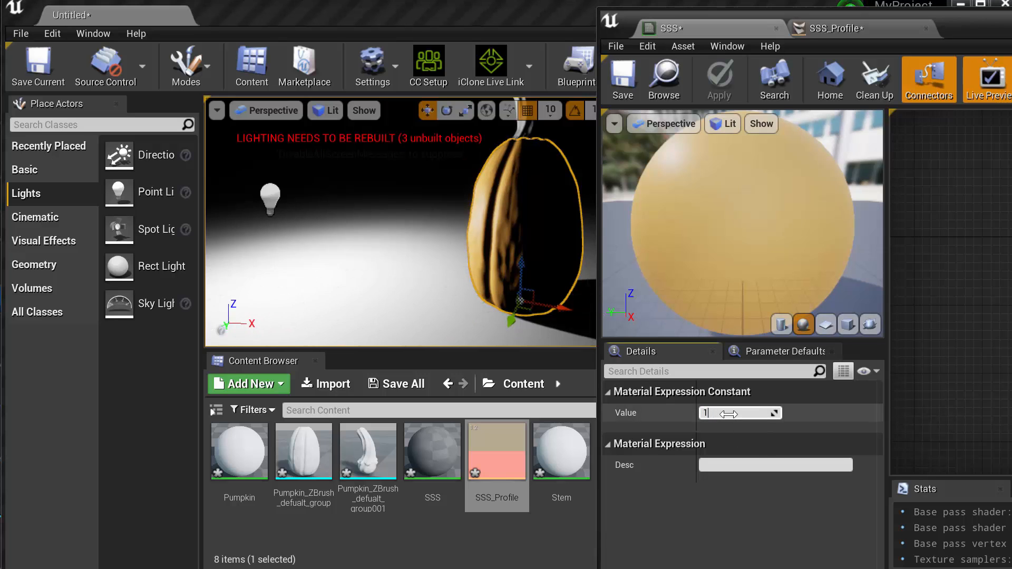
key(Return)
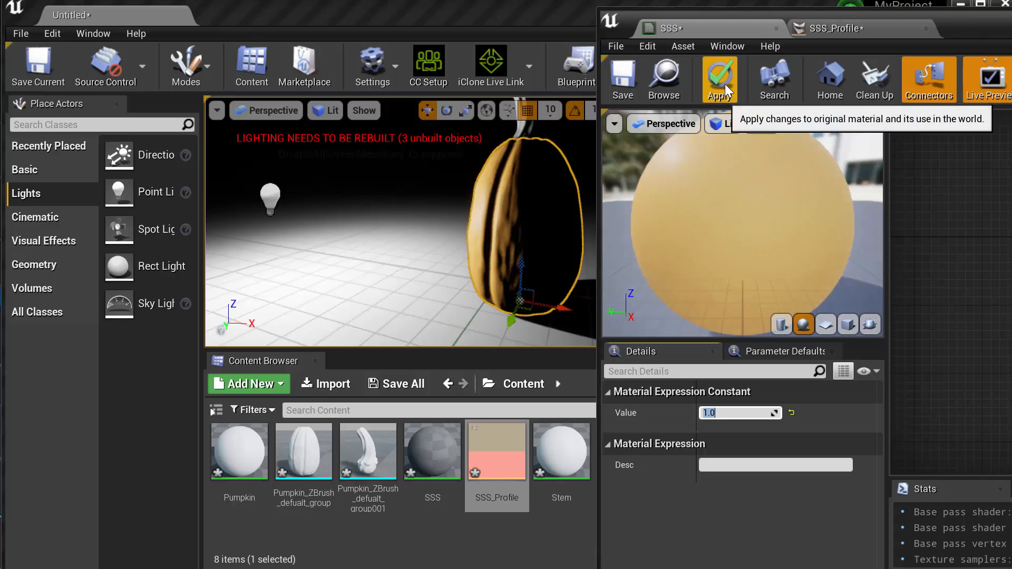
click(725, 84)
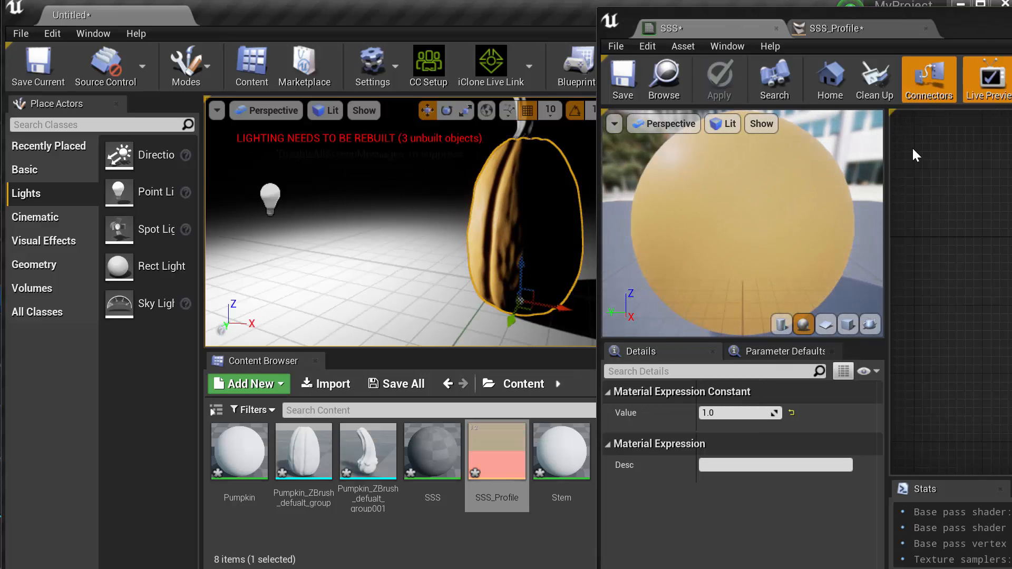
Show the SSS_Profile settings beside a closer view of the pumpkin in the level
mouse_move(870, 32)
mouse_down()
mouse_move(845, 33)
mouse_move(877, 31)
mouse_up()
click(876, 26)
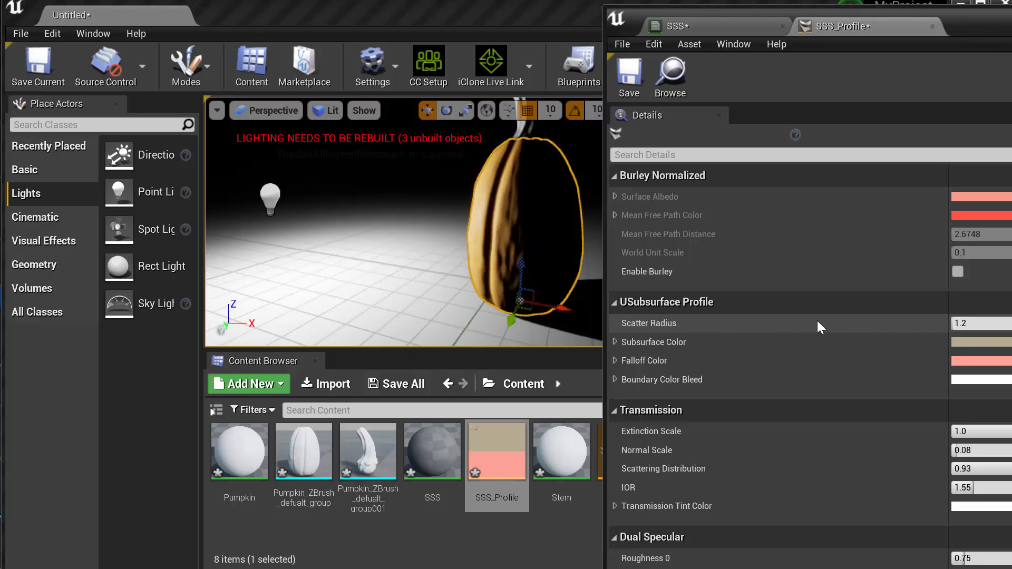
drag(1011, 23, 1000, 23)
middle_drag(464, 316, 522, 299)
drag(1011, 32, 989, 29)
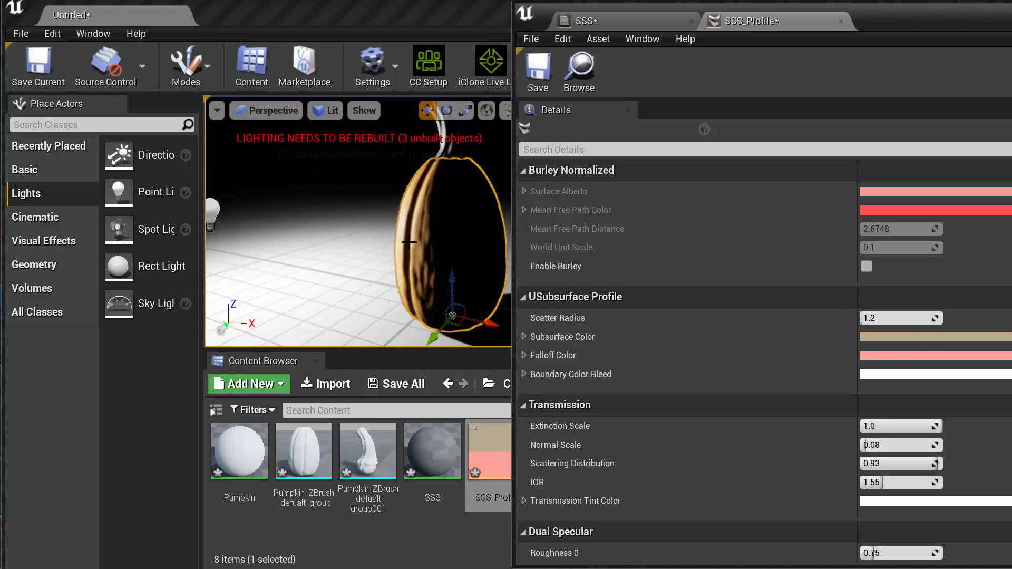
Try SSS_Profile Scatter Radius values of about 28, 0.1 and about 22, ending at about 24.8
mouse_move(896, 317)
mouse_down()
mouse_move(870, 318)
mouse_move(888, 318)
mouse_up()
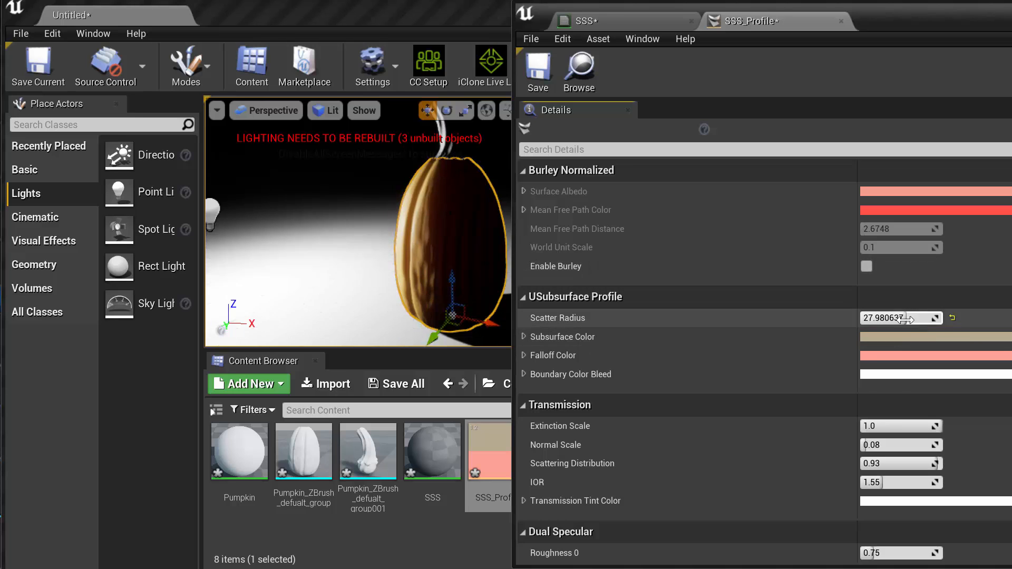
drag(904, 319, 896, 318)
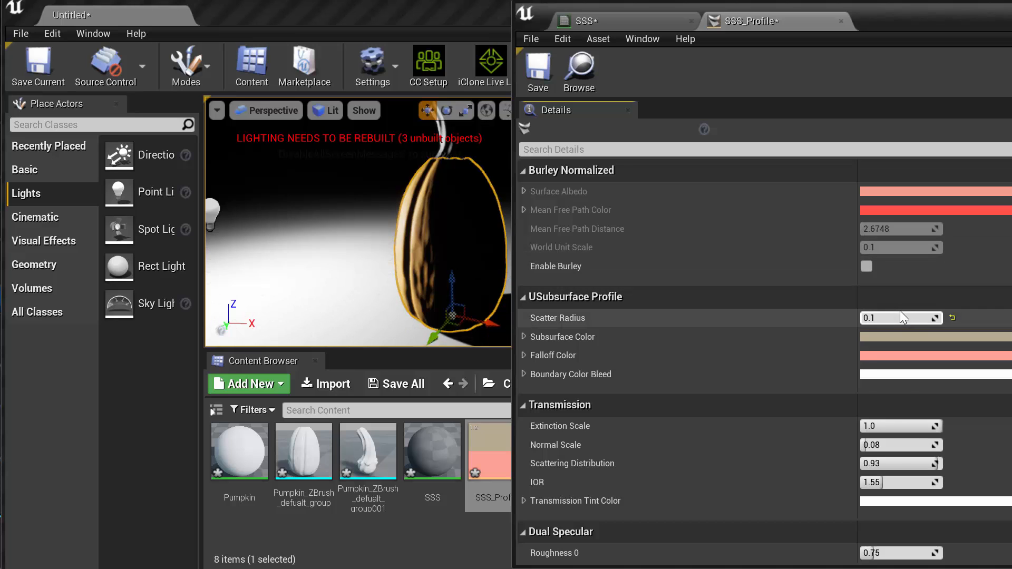
mouse_move(900, 318)
mouse_down()
mouse_move(911, 318)
mouse_move(891, 318)
mouse_move(960, 318)
mouse_move(896, 318)
mouse_up()
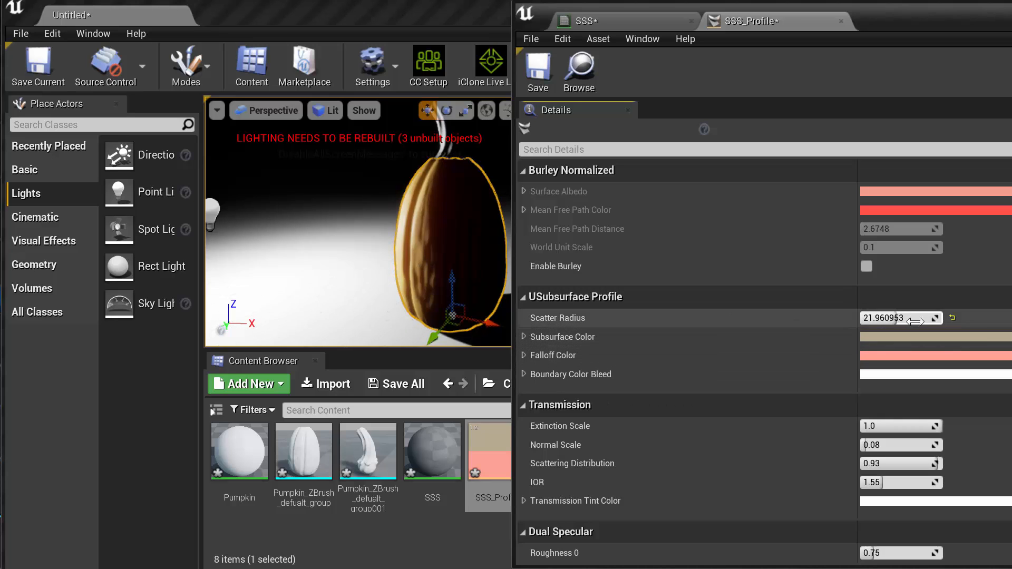
drag(899, 318, 865, 318)
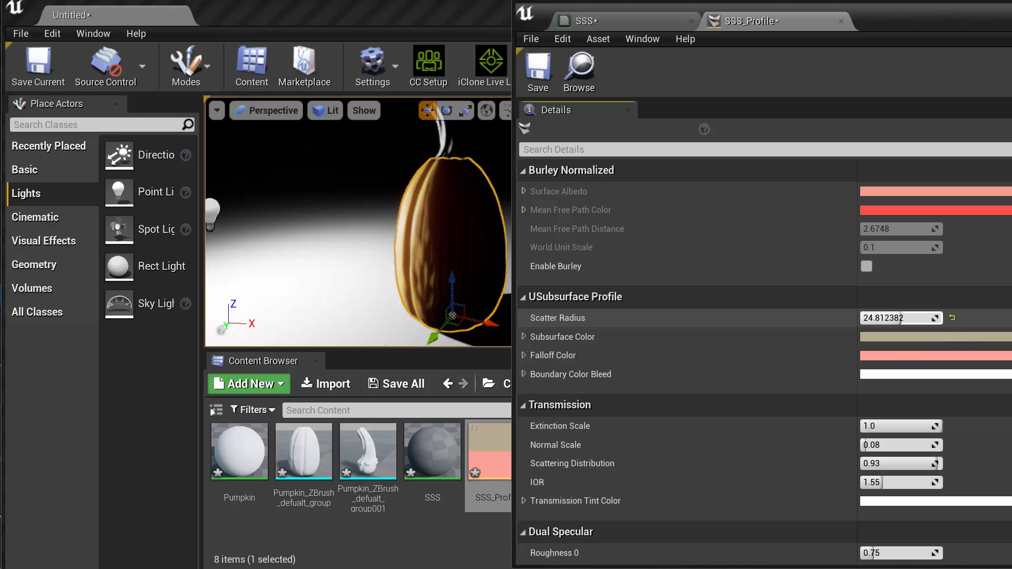
Change SSS_Profile's Subsurface Color to blue and vary the Scatter Radius, ending at about 16.9
click(910, 338)
drag(950, 273, 1011, 81)
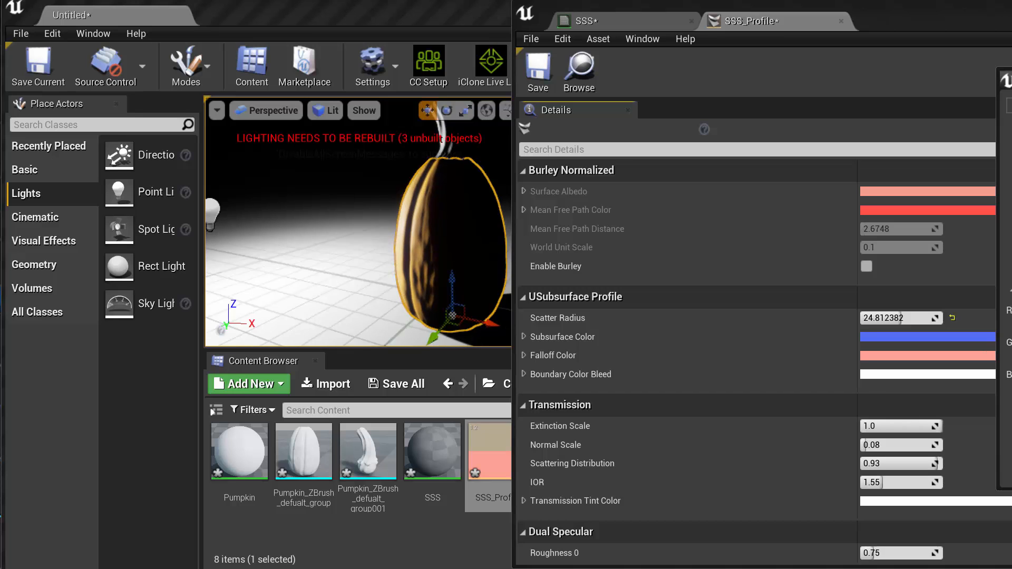
drag(917, 318, 896, 318)
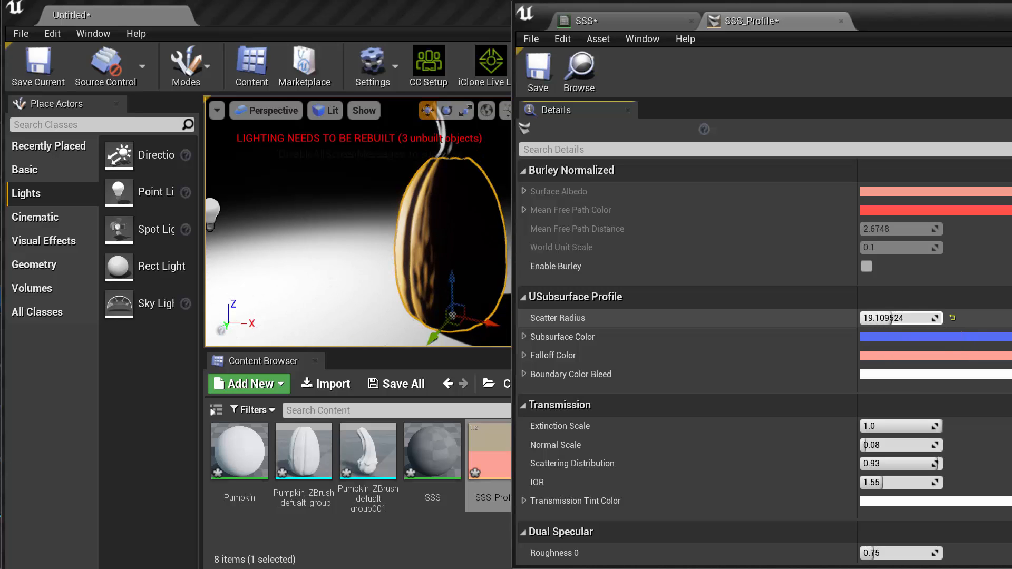
drag(890, 318, 875, 317)
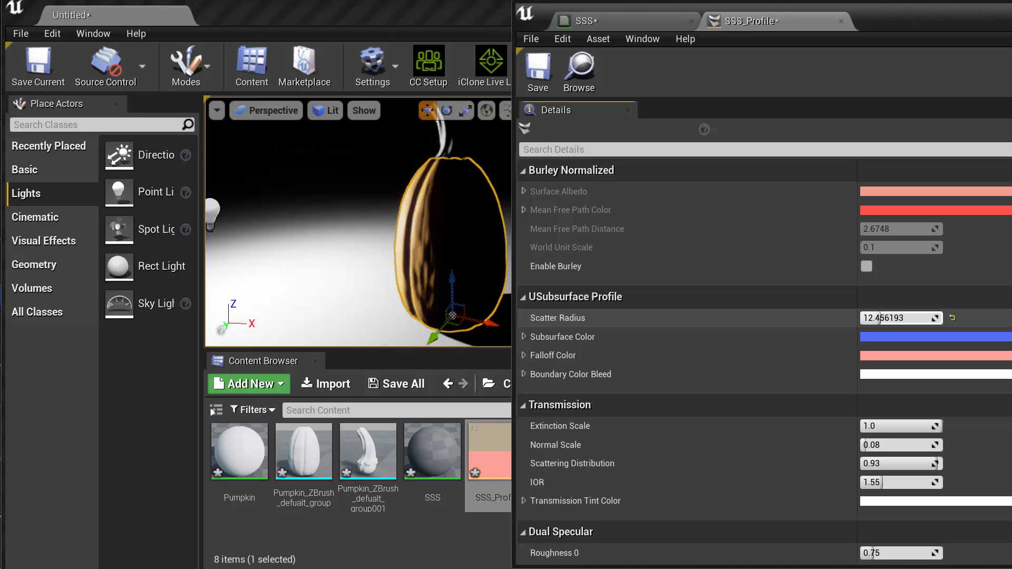
drag(885, 318, 902, 318)
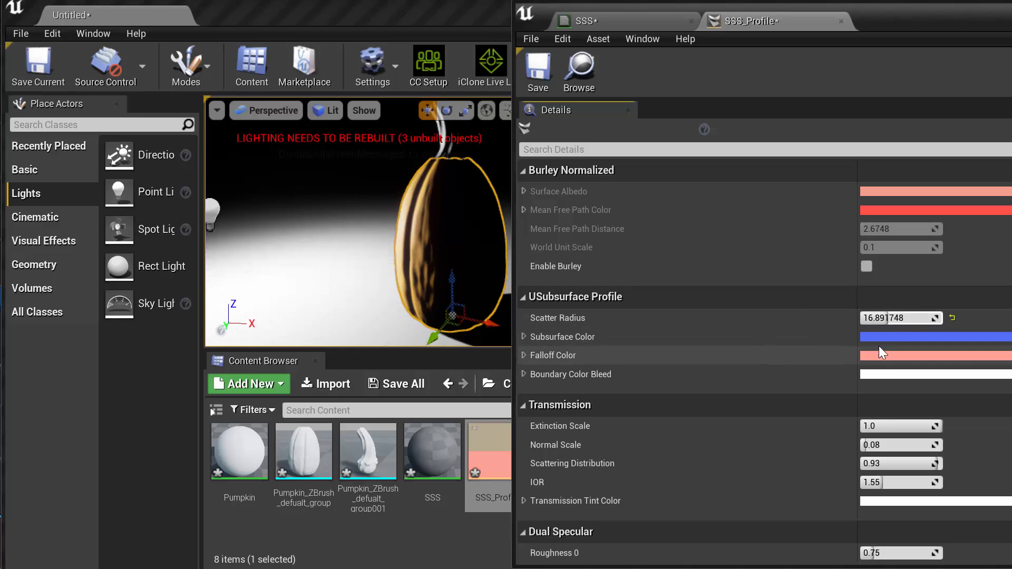
Change SSS_Profile's Subsurface Color to a near-white tone
click(905, 340)
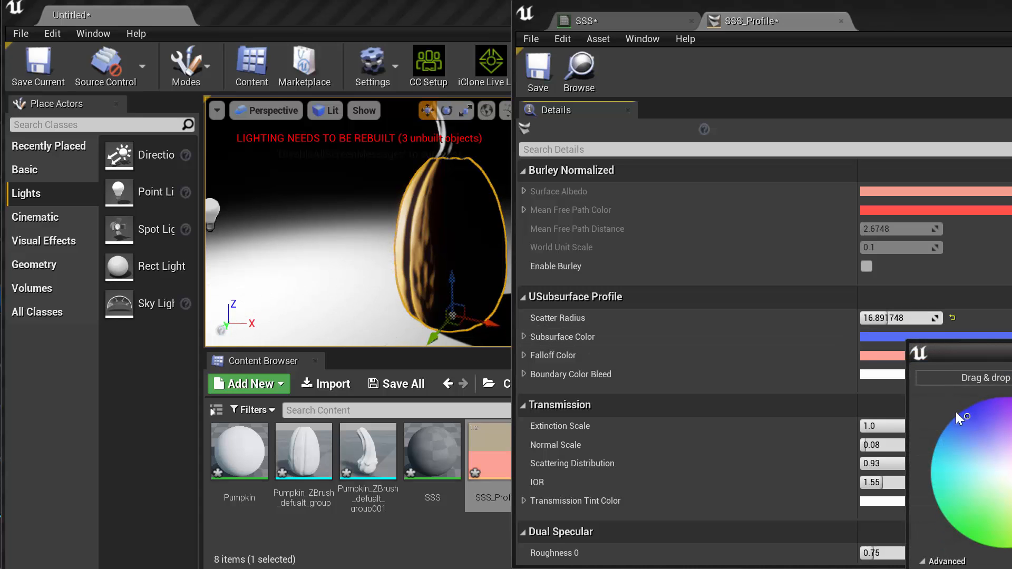
drag(967, 413, 1011, 474)
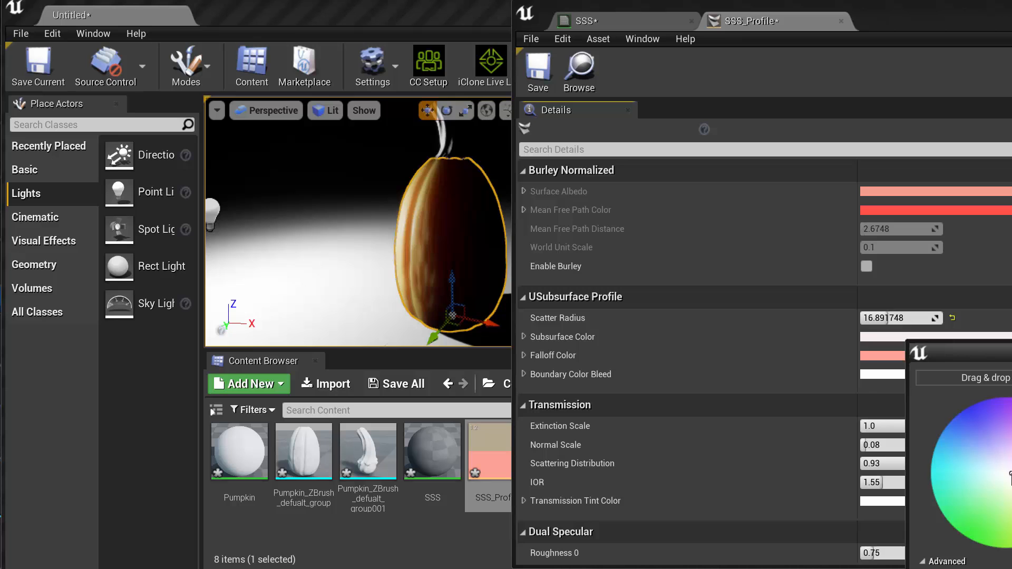
mouse_move(562, 338)
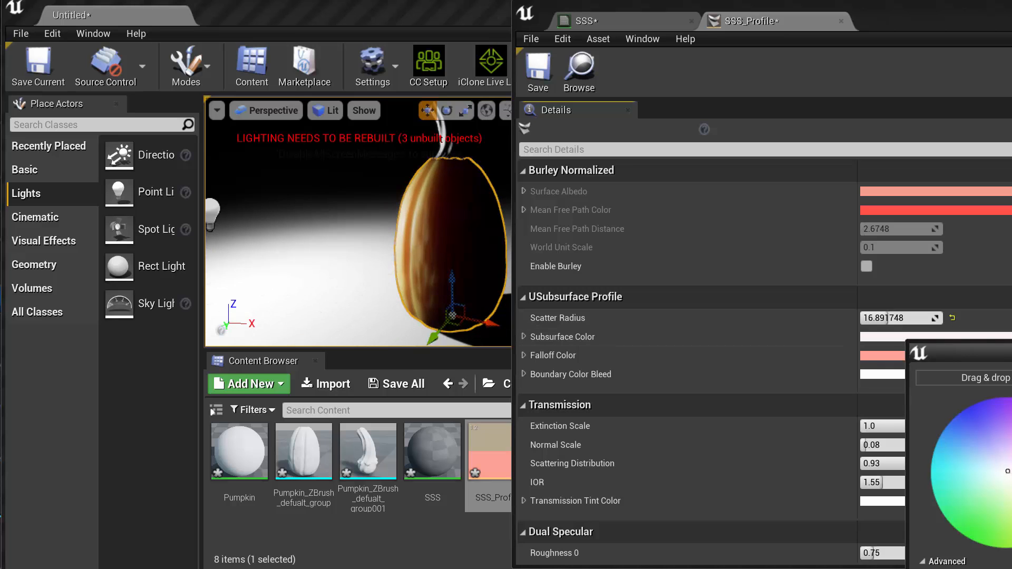
click(1011, 353)
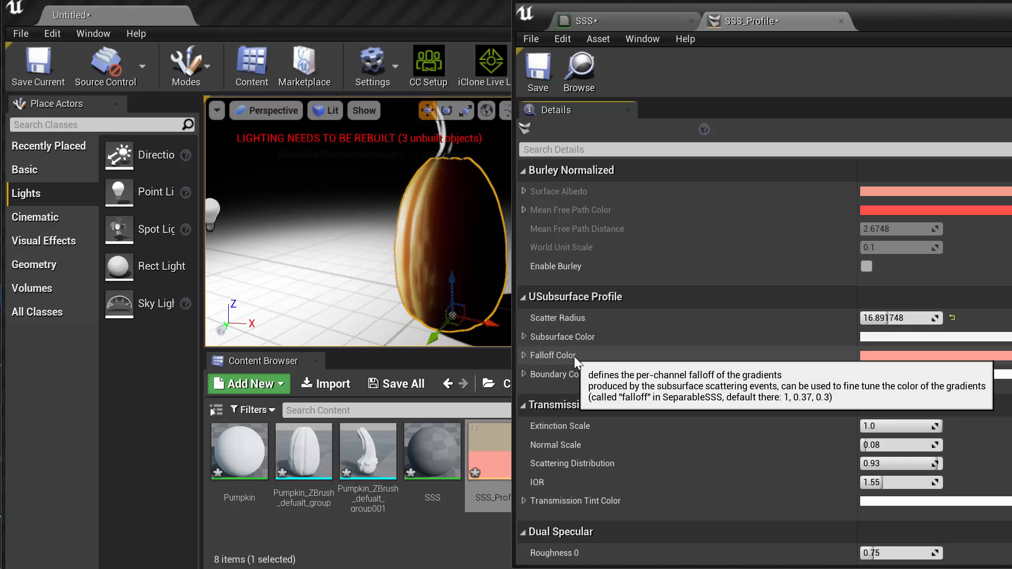
Try different Falloff Color hues in SSS_Profile and settle on bright green, about R 0.199, G 1.0, B 0.155
click(888, 356)
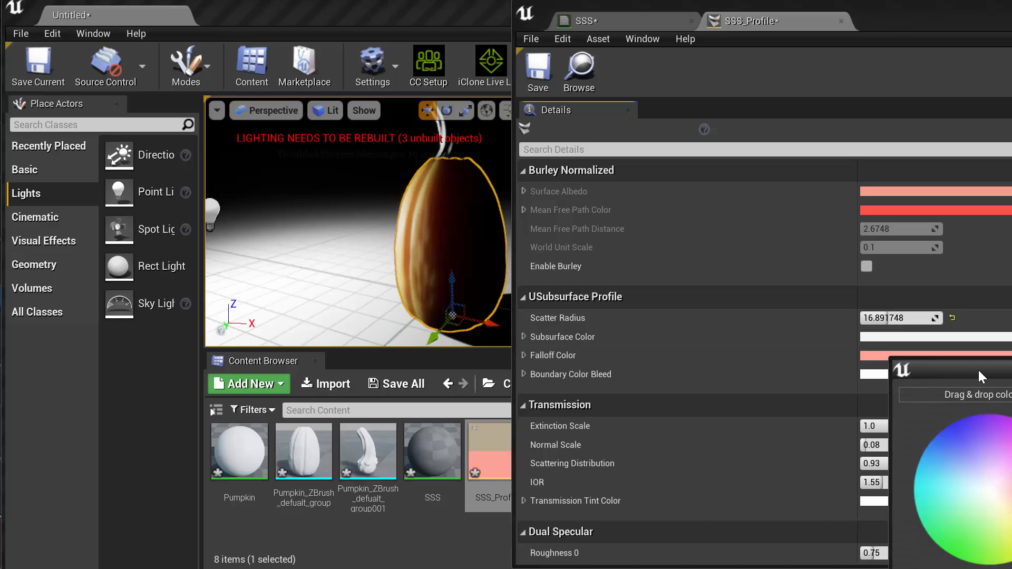
drag(979, 368, 1011, 70)
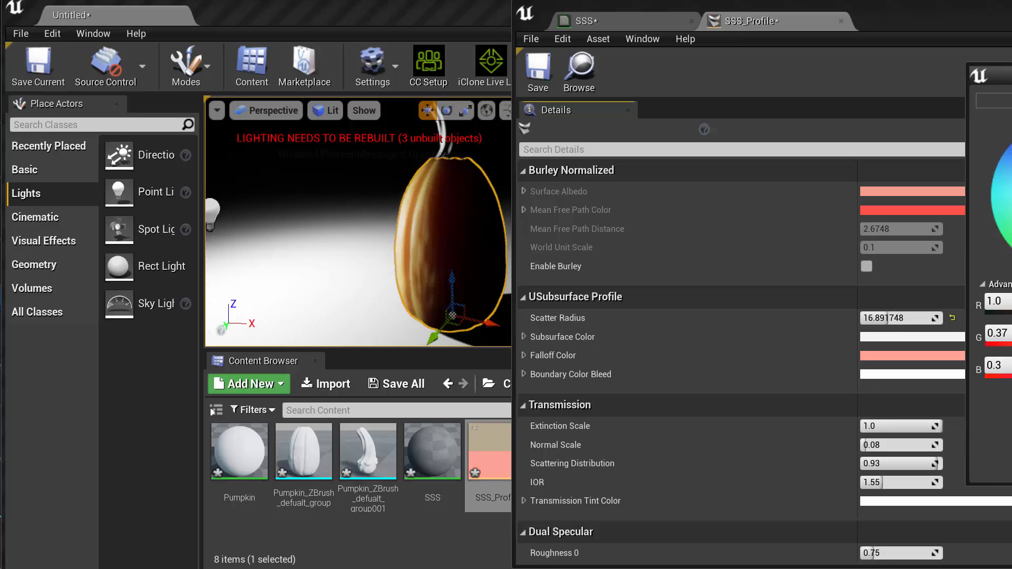
drag(1011, 145, 1011, 246)
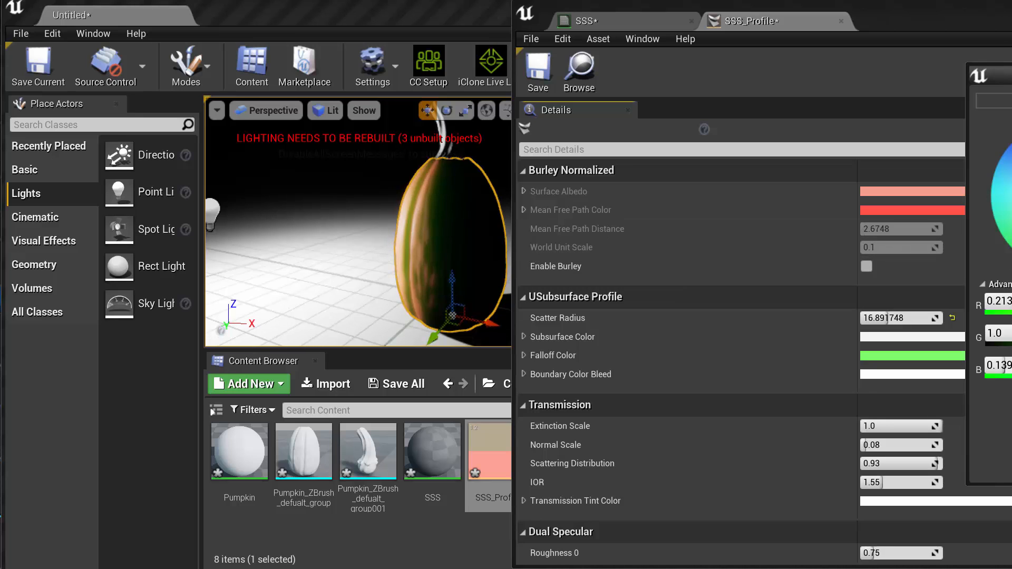
drag(1011, 248, 1011, 215)
mouse_move(1011, 252)
mouse_down()
mouse_move(1011, 207)
mouse_move(1011, 252)
mouse_up()
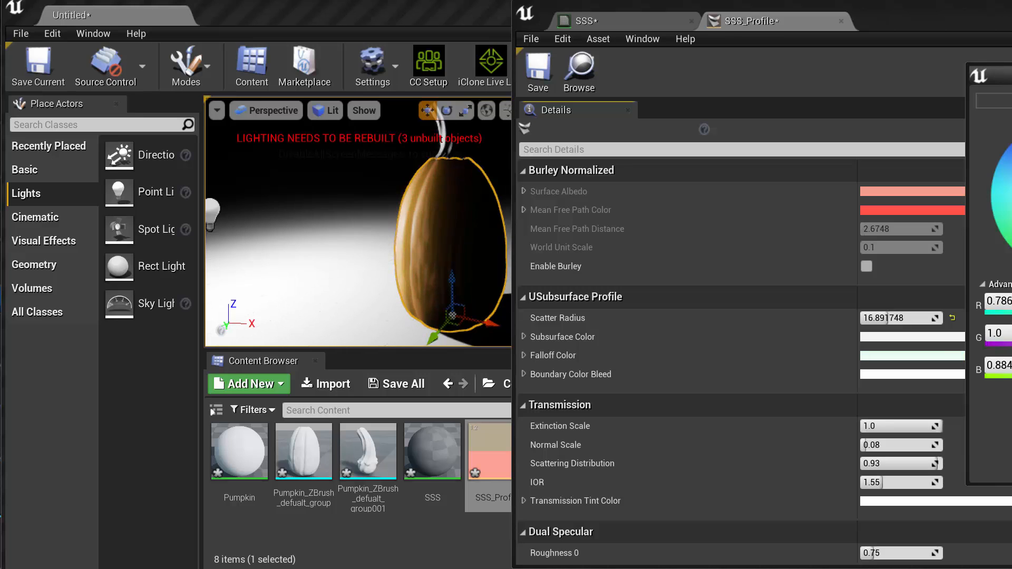
mouse_move(1011, 203)
mouse_down()
mouse_move(1011, 244)
mouse_move(1011, 202)
mouse_up()
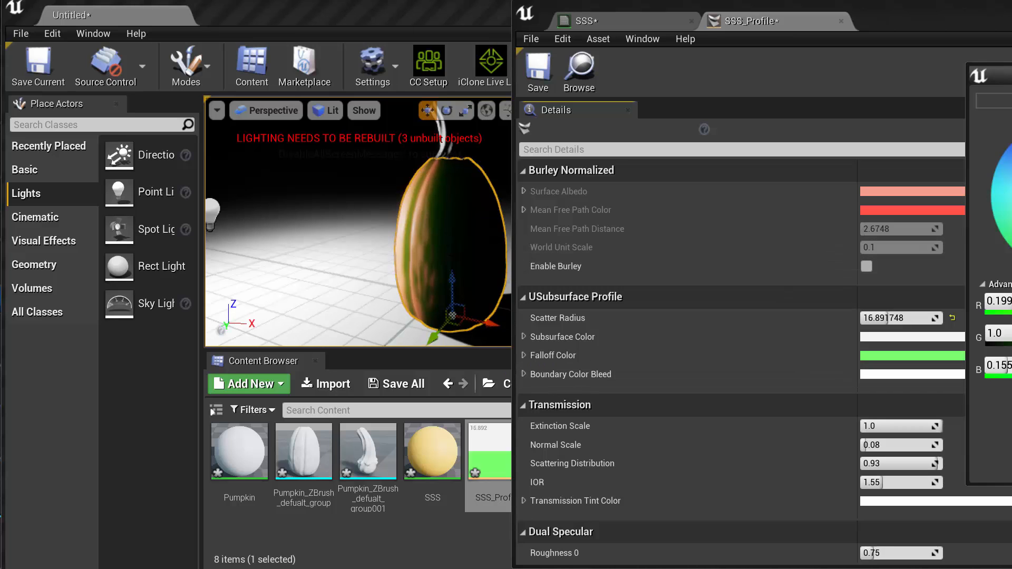
click(1011, 469)
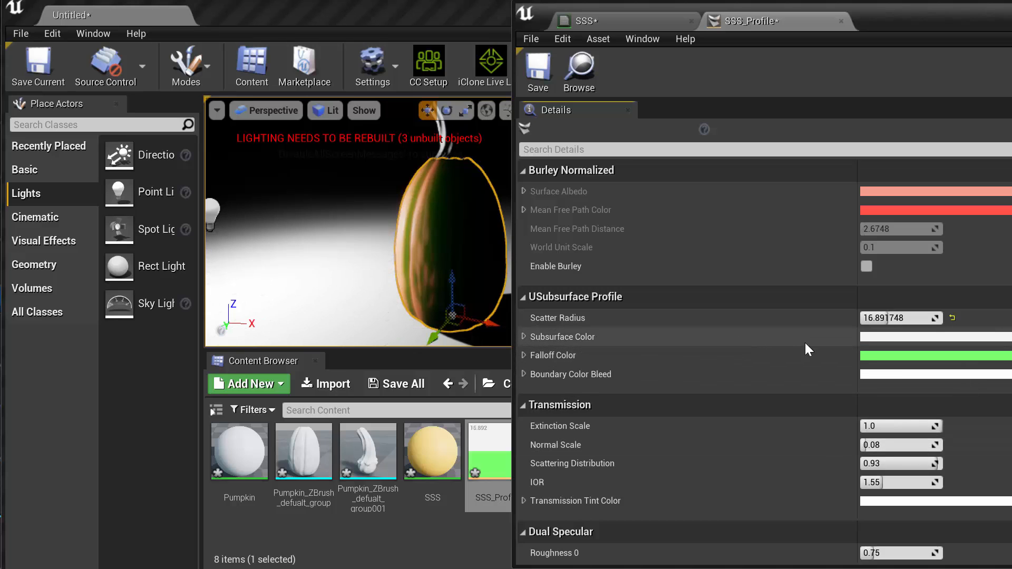
Darken SSS_Profile's Subsurface Color to a light, slightly warm gray, about R 0.679, G 0.666, B 0.659
click(904, 337)
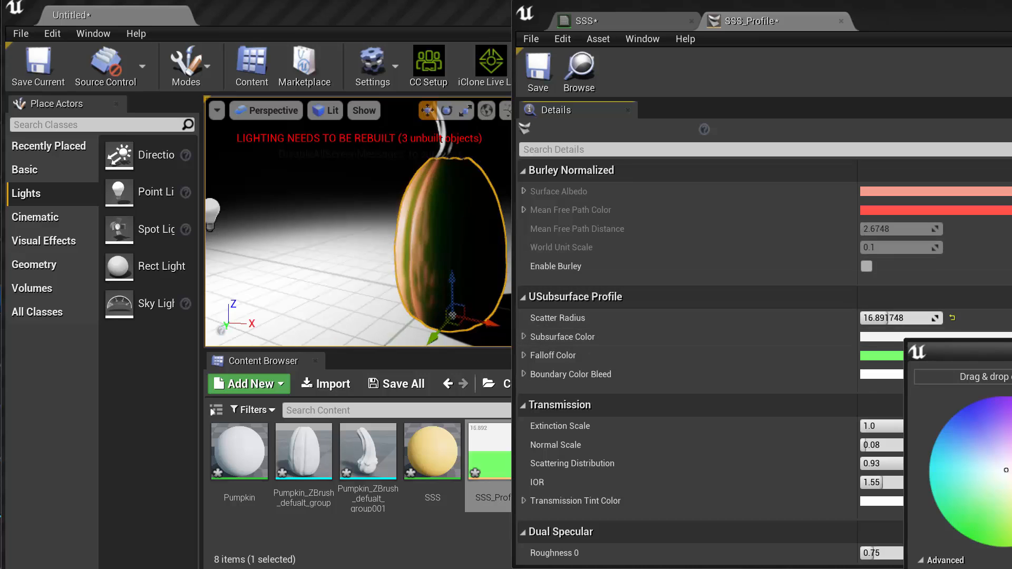
drag(948, 352, 814, 84)
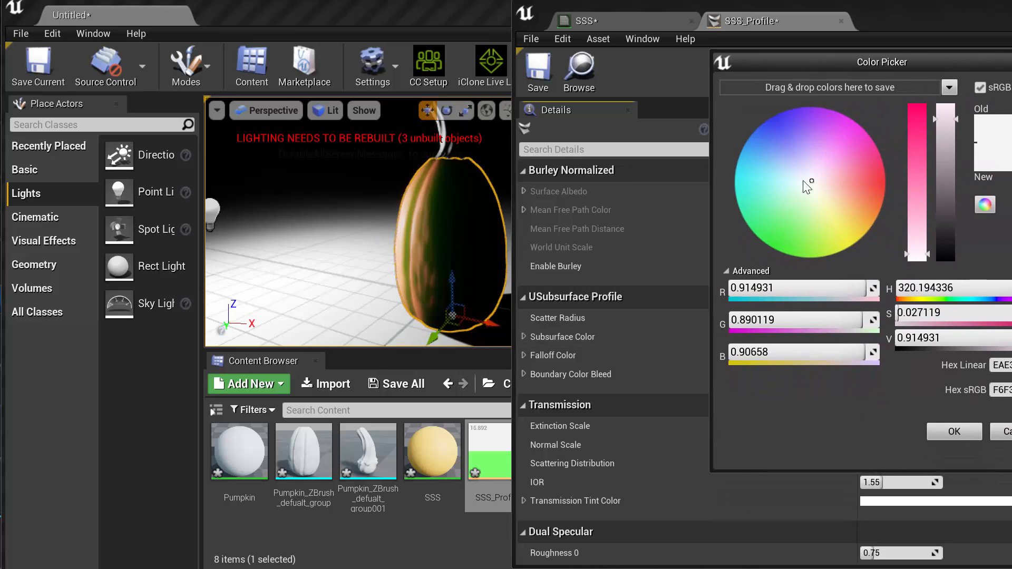
mouse_move(811, 182)
mouse_down()
mouse_move(804, 223)
mouse_move(881, 207)
mouse_move(886, 166)
mouse_move(865, 195)
mouse_move(839, 187)
mouse_move(858, 191)
mouse_up()
drag(820, 187, 813, 184)
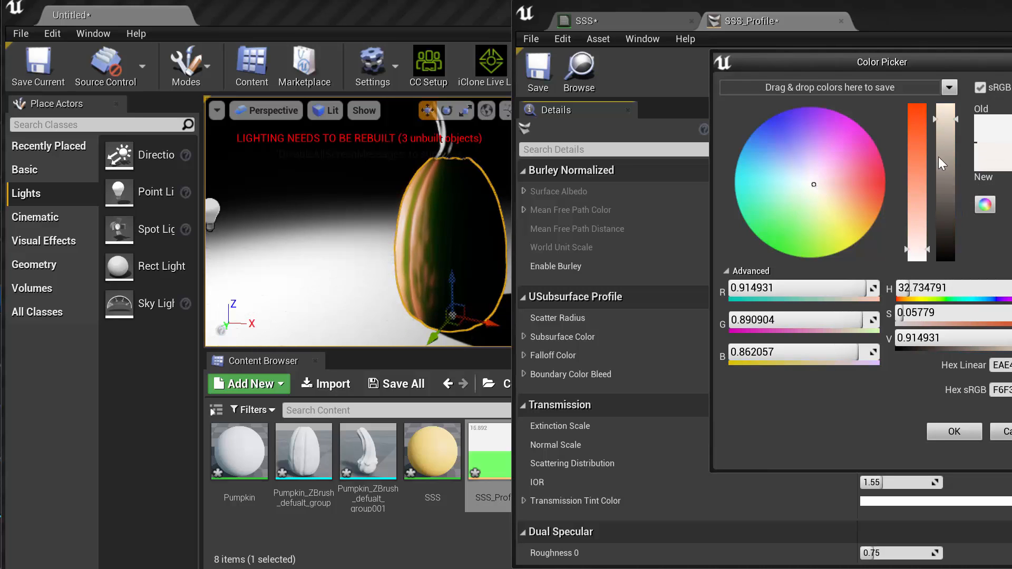
mouse_move(947, 120)
mouse_down()
mouse_move(948, 197)
mouse_move(947, 105)
mouse_move(947, 135)
mouse_up()
drag(946, 178, 946, 185)
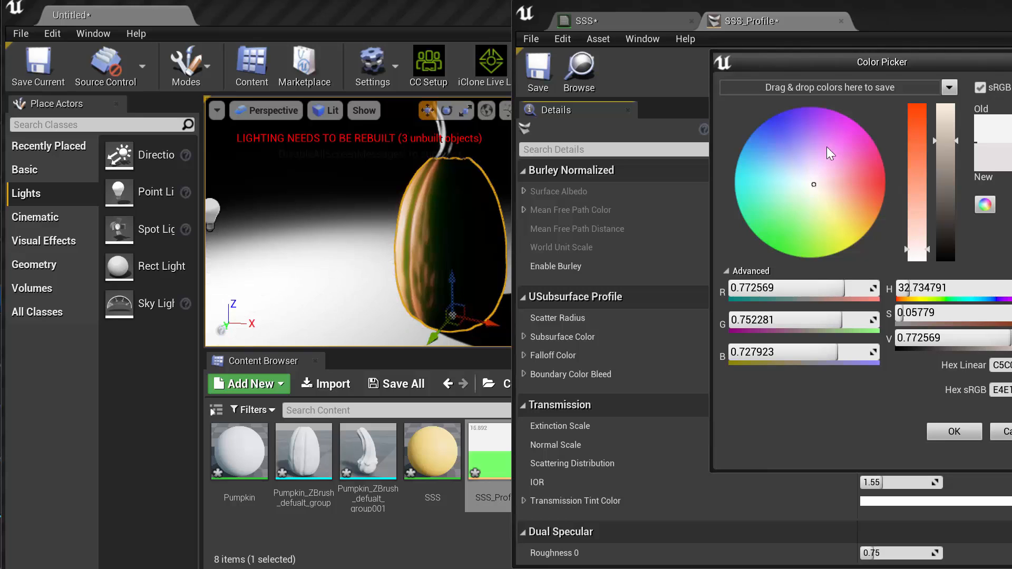
drag(813, 185, 812, 183)
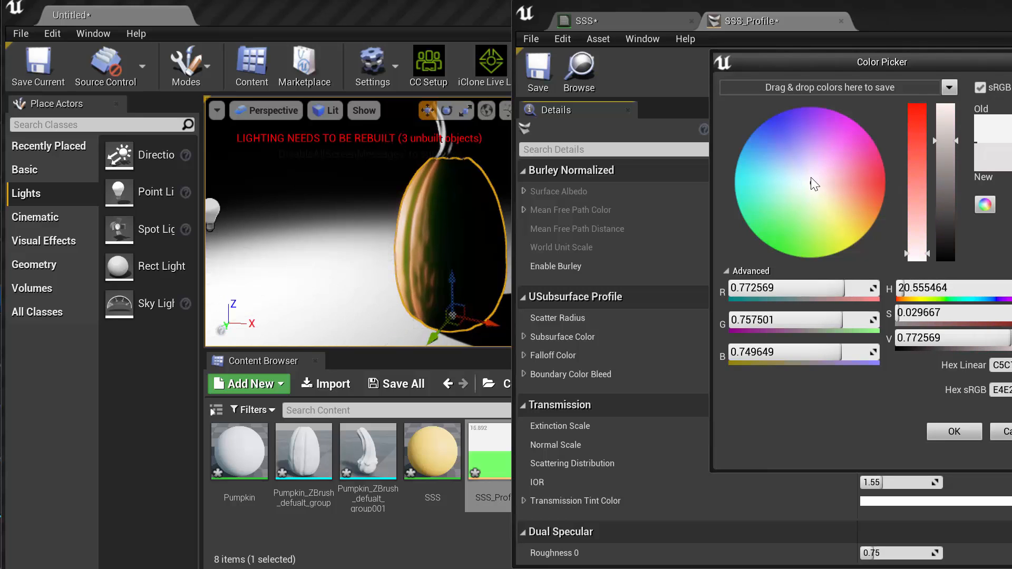
mouse_move(947, 144)
mouse_down()
mouse_move(947, 112)
mouse_move(947, 235)
mouse_move(960, 134)
mouse_move(948, 210)
mouse_move(947, 107)
mouse_move(947, 236)
mouse_move(947, 104)
mouse_move(946, 262)
mouse_move(948, 135)
mouse_move(948, 205)
mouse_move(949, 155)
mouse_up()
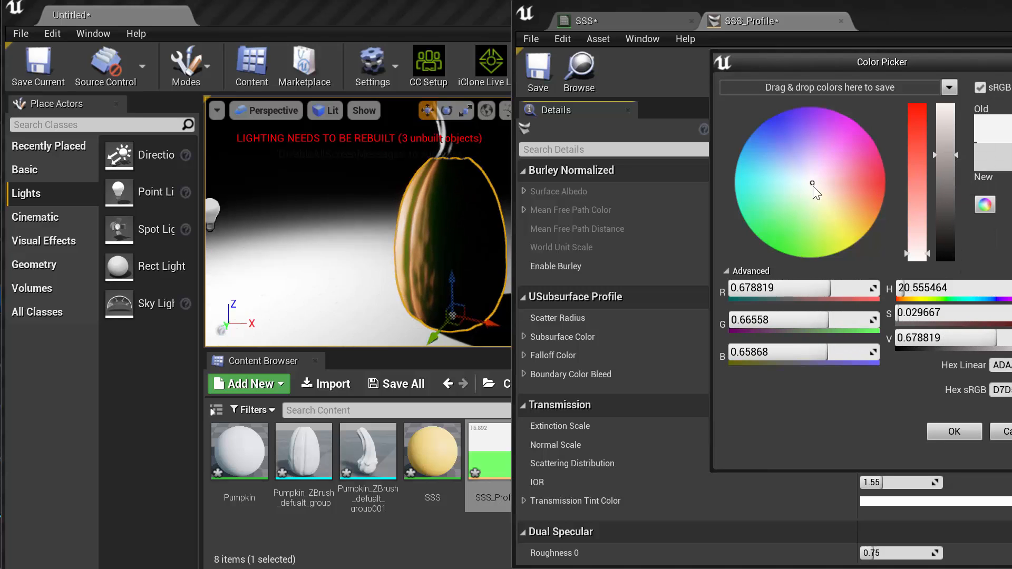
Try a red Subsurface Color, then settle on a neutral light gray, about R 0.679, G 0.669, B 0.671
mouse_move(811, 187)
mouse_down()
mouse_move(794, 236)
mouse_move(812, 181)
mouse_move(875, 185)
mouse_up()
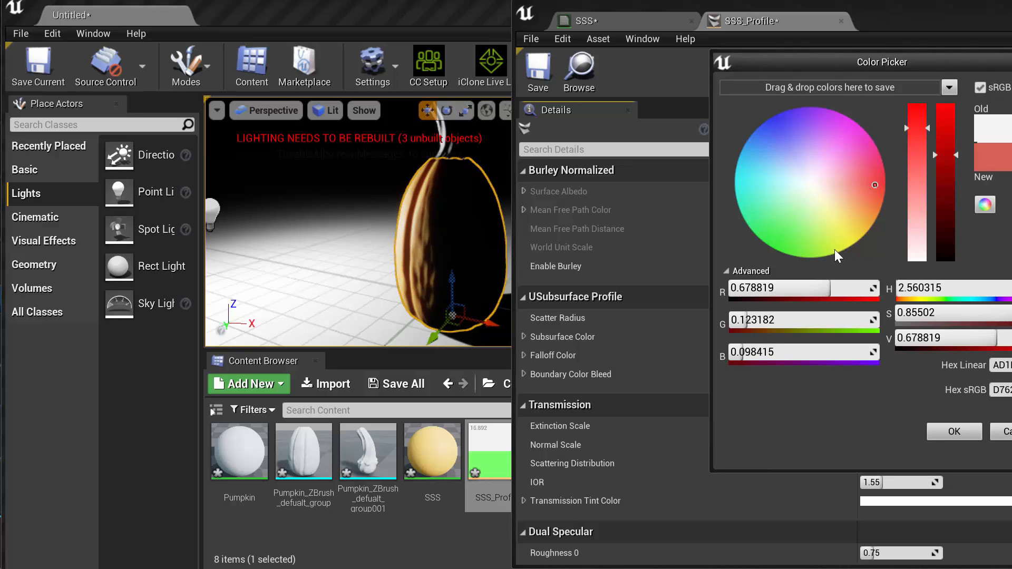
drag(875, 185, 811, 183)
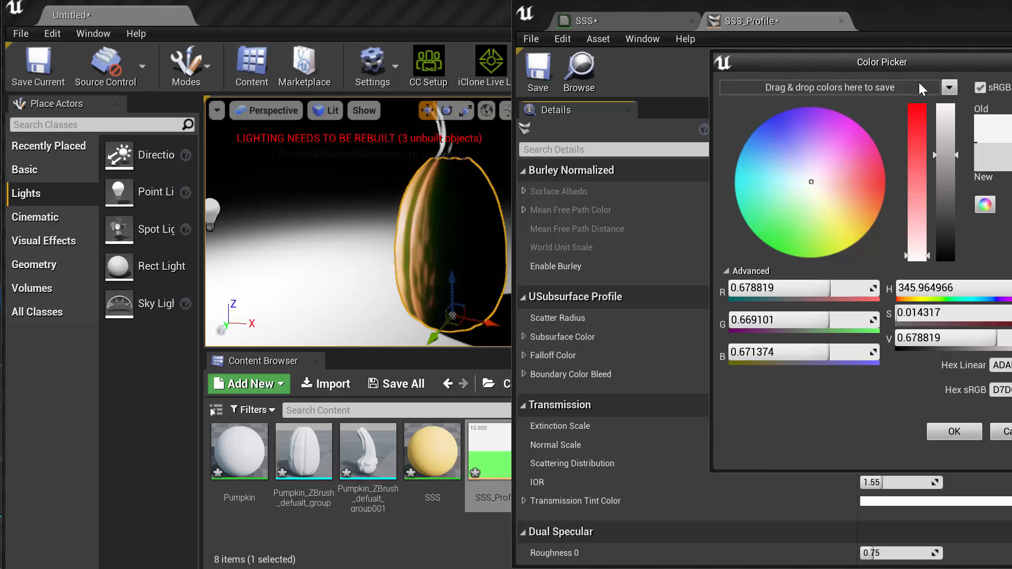
drag(922, 57, 889, 56)
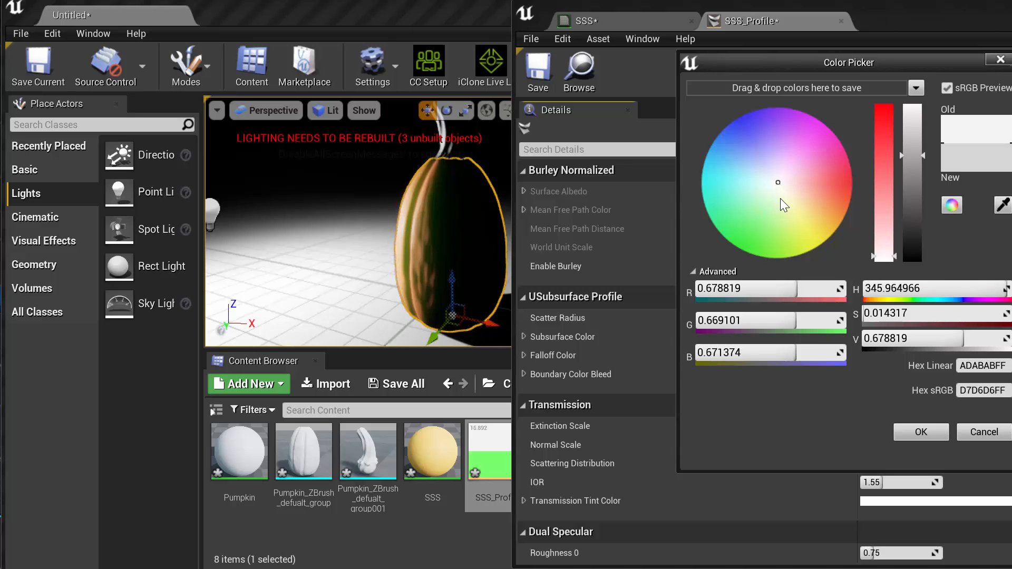
click(917, 432)
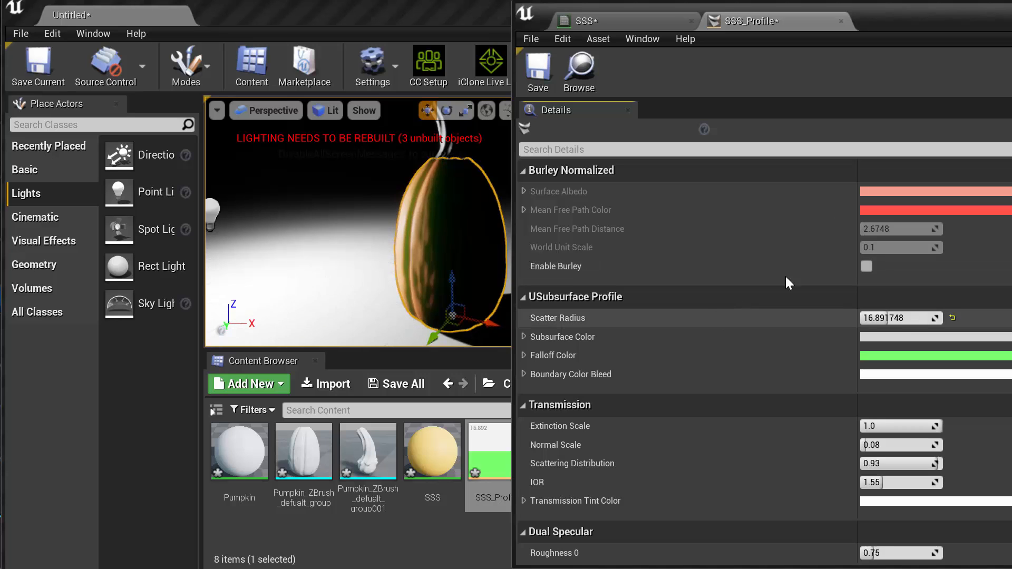
Compare the pumpkin with the SSS material's Opacity constant at 0 and at 1, applying the material after each change
click(638, 22)
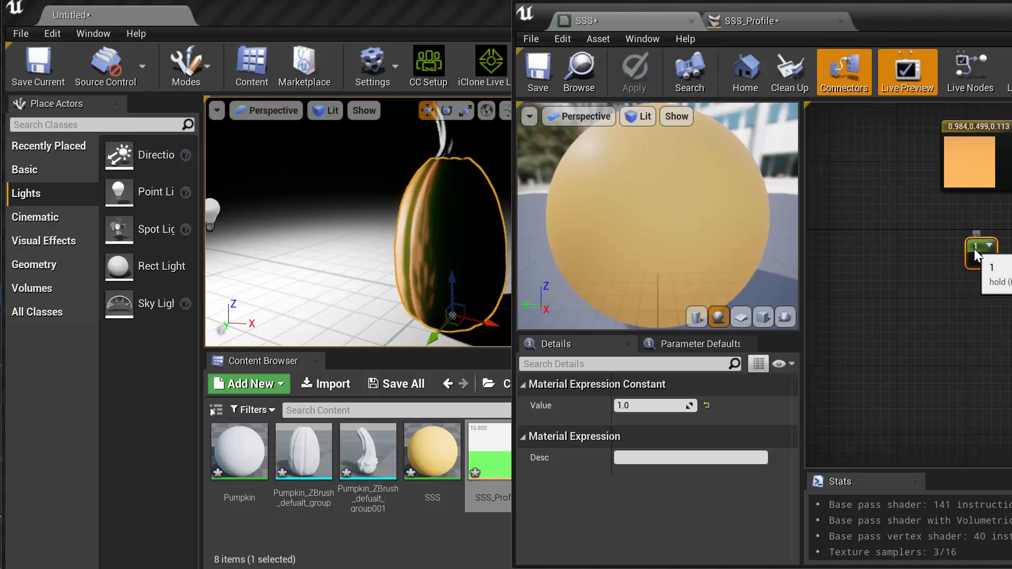
click(648, 407)
text(0)
key(Return)
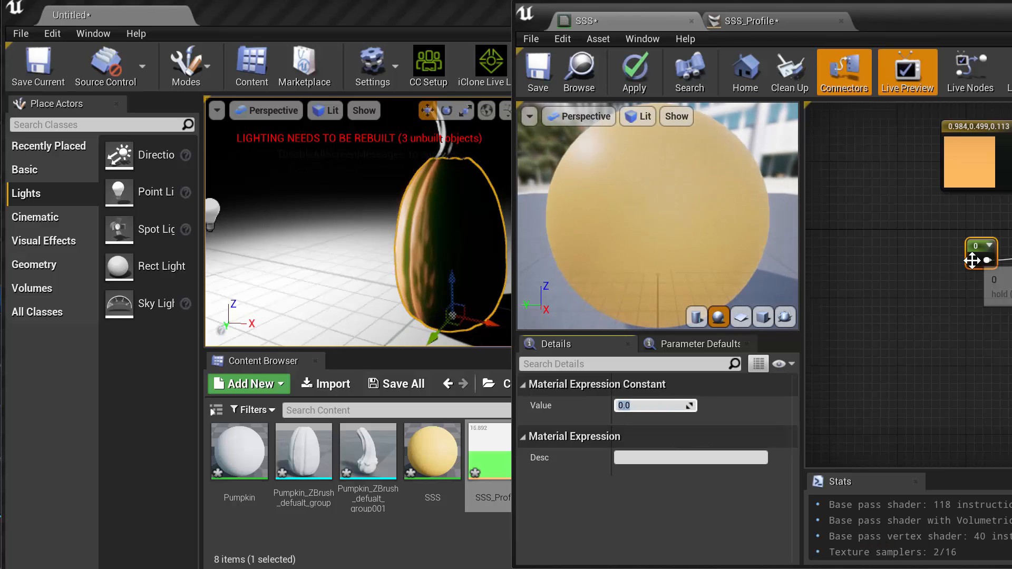
click(636, 79)
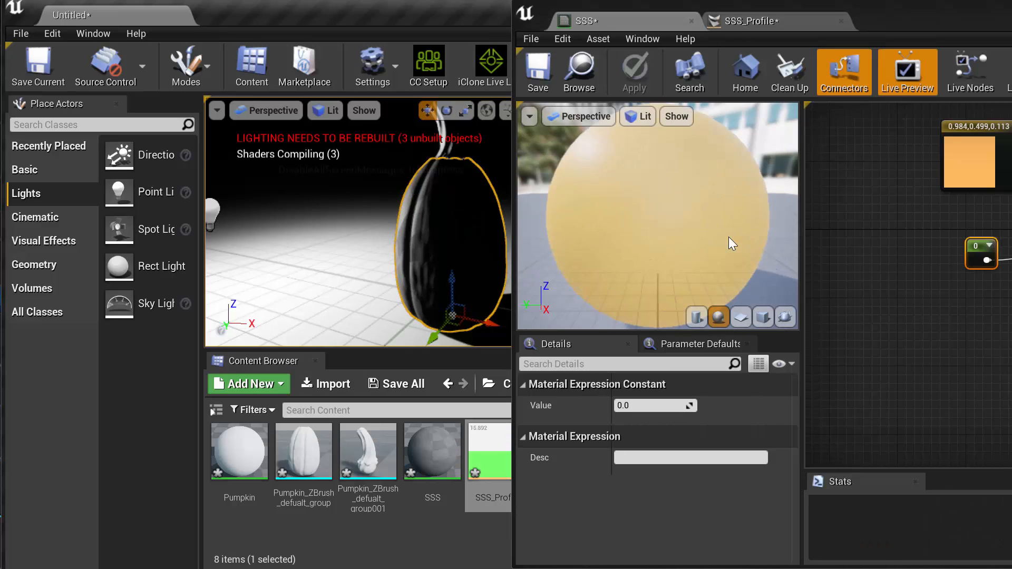
click(654, 408)
text(1)
key(Return)
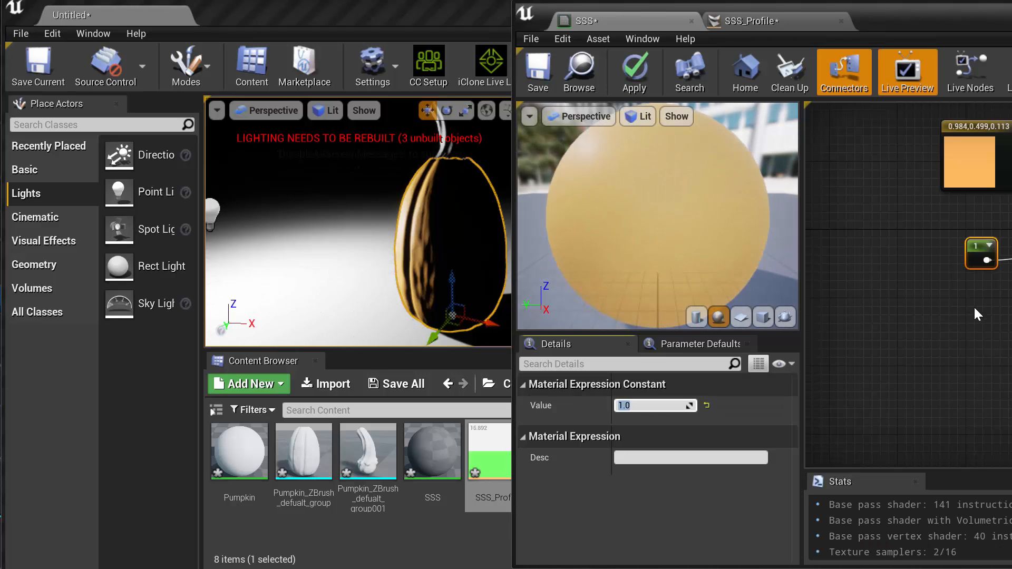
click(632, 71)
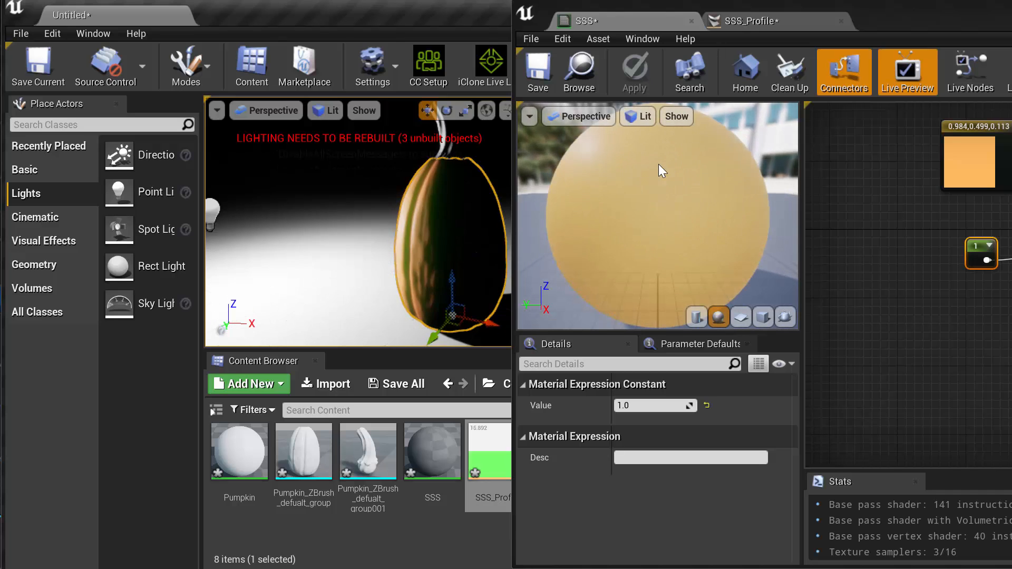
Try an Opacity constant of 5 in the SSS material and apply it, then set the constant back to 1
click(633, 405)
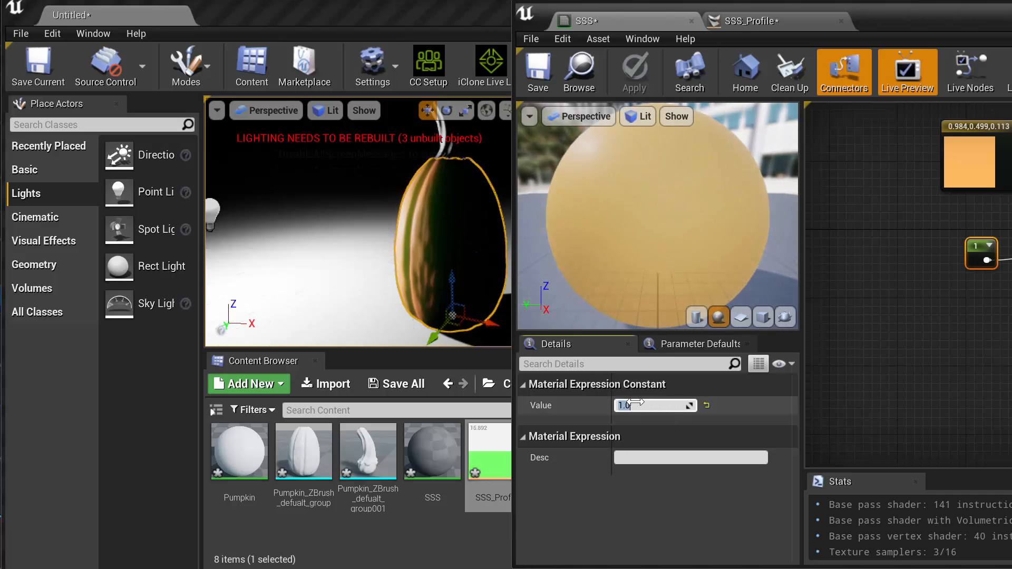
text(5)
key(Return)
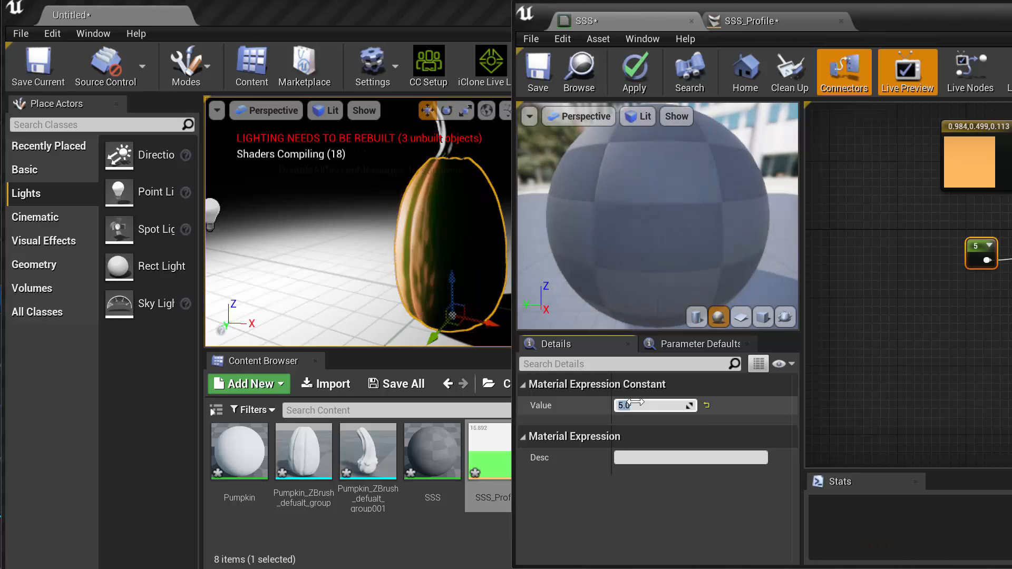
click(632, 79)
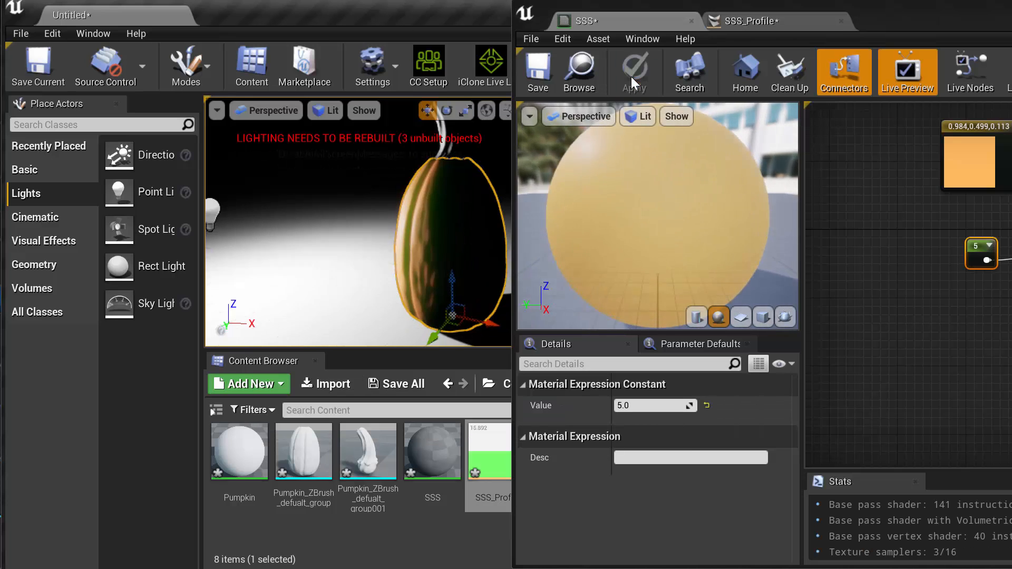
click(636, 406)
text(1)
key(Return)
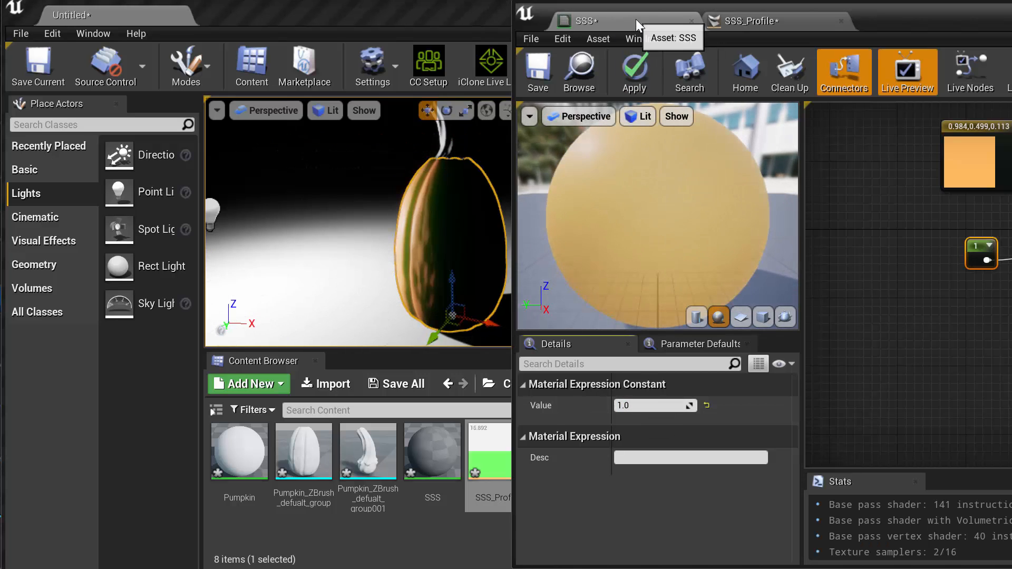
Raise SSS_Profile's Scatter Radius to about 29.56 and move the asset editor window out of the way
click(767, 24)
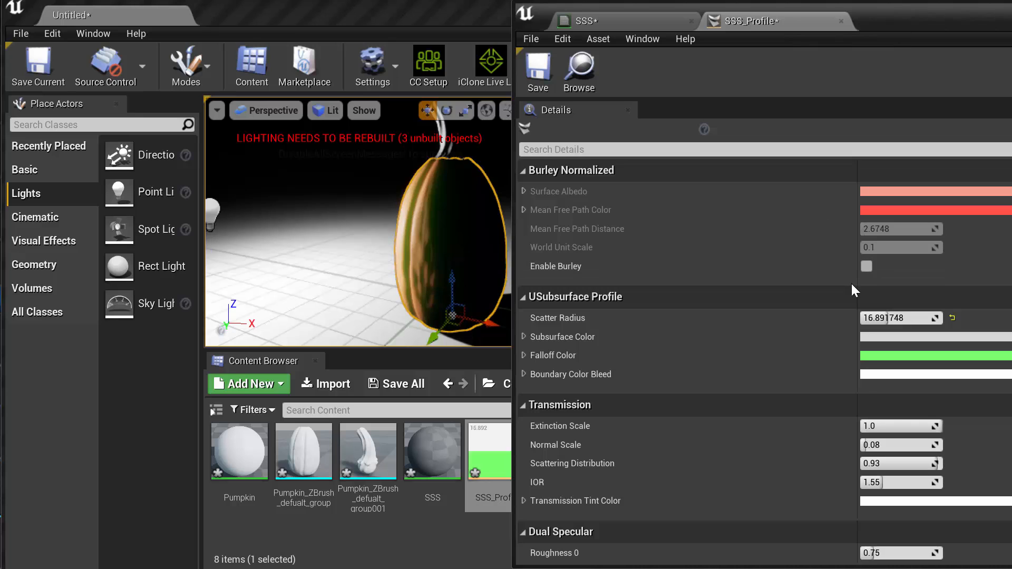
drag(885, 318, 917, 318)
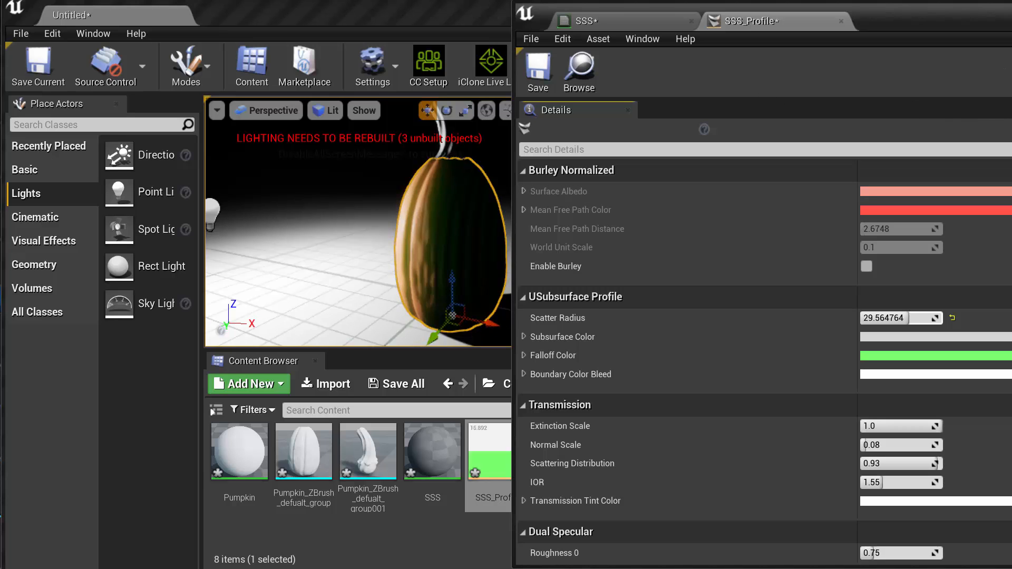
drag(1008, 12, 874, 567)
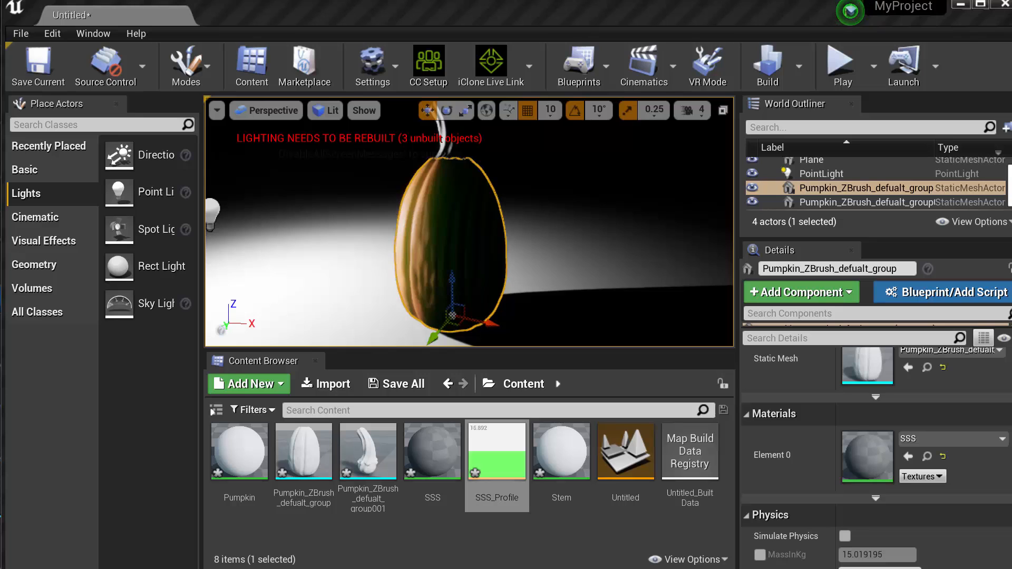
Import the textures Pumpkin_Diffuse.jpg and Pumpkin_Norm.jpg from the Downloads Pumpkin folder into the project's Content folder
right_click(412, 529)
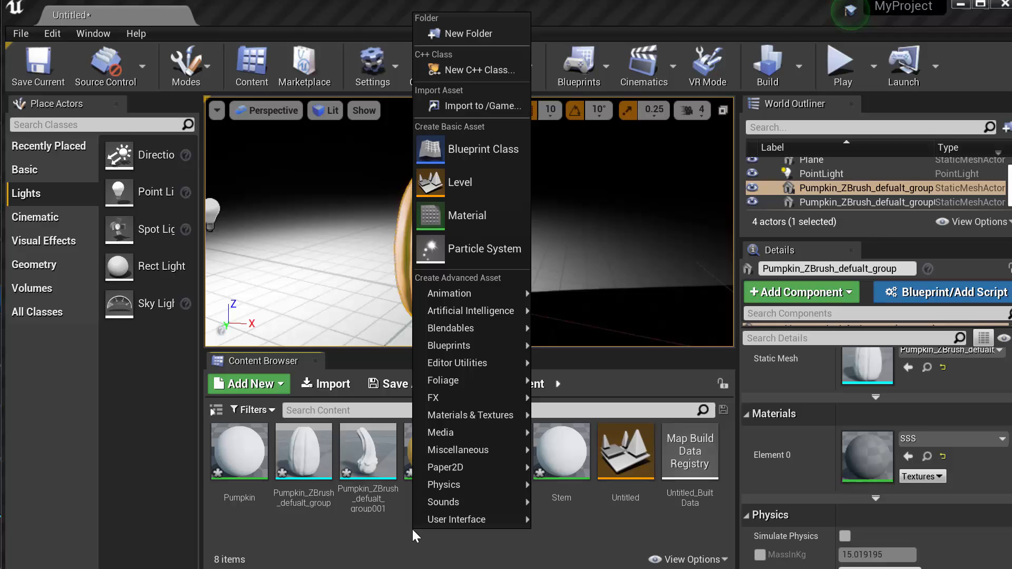
click(469, 109)
click(426, 132)
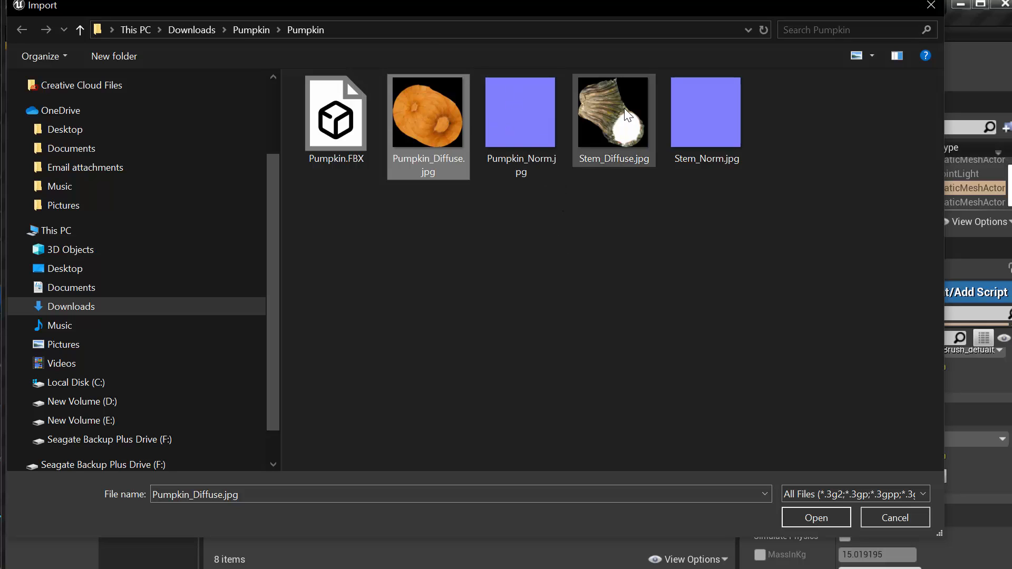
ctrl+click(520, 128)
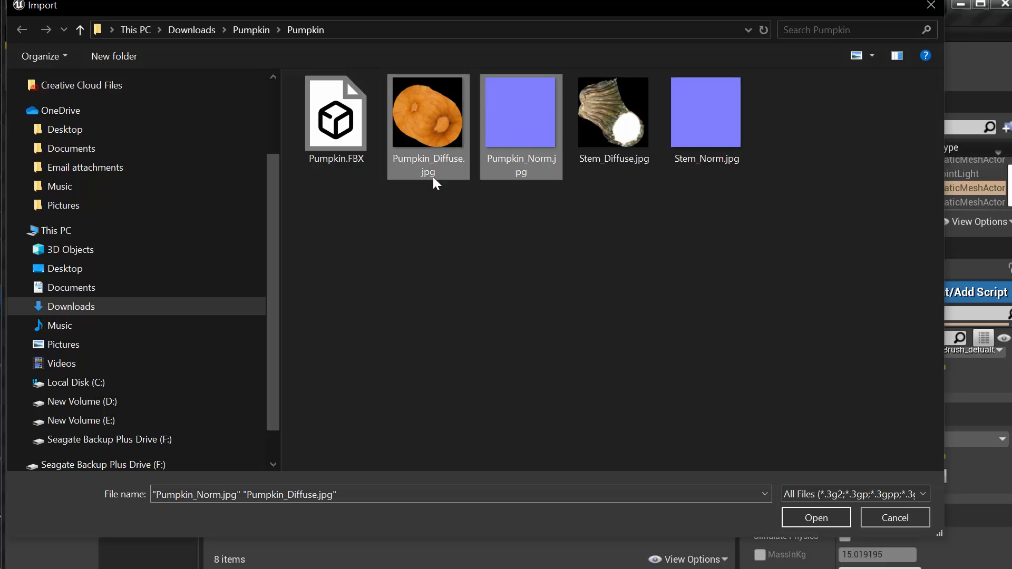
click(801, 512)
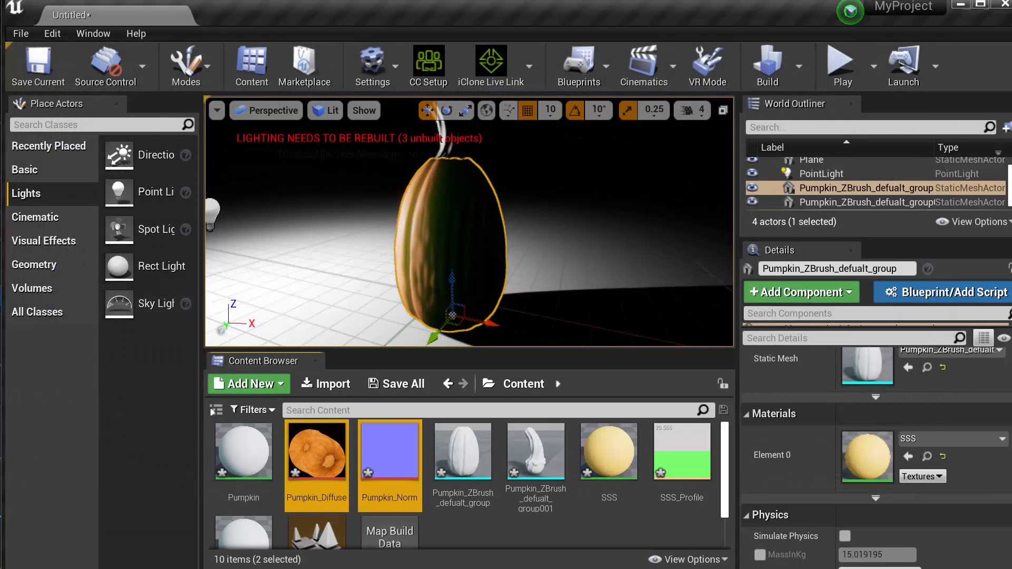
Add the Pumpkin_Diffuse and Pumpkin_Norm textures to the SSS material graph as Texture Sample nodes
drag(781, 567, 907, 17)
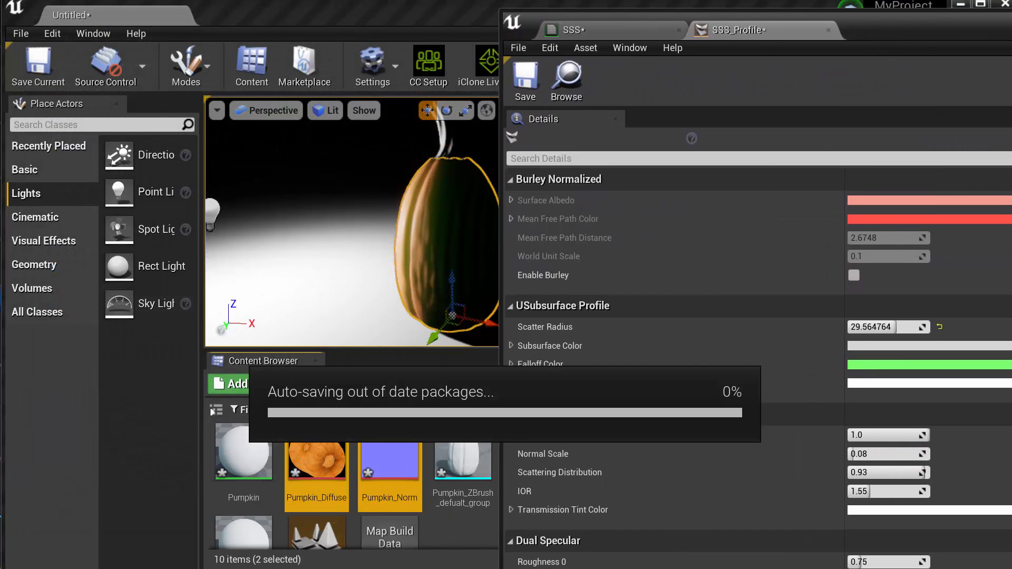
click(630, 30)
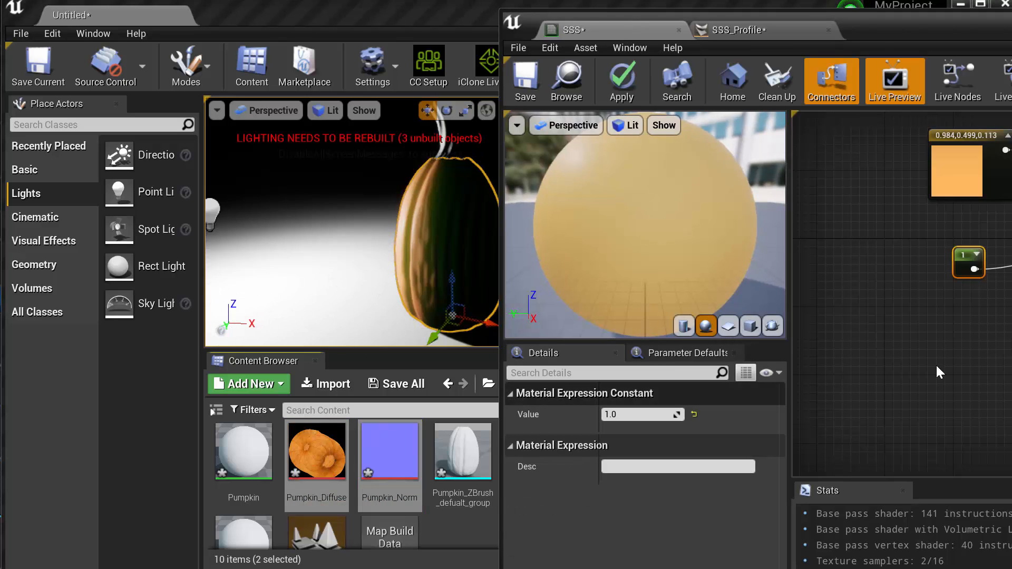
drag(390, 453, 912, 312)
click(885, 275)
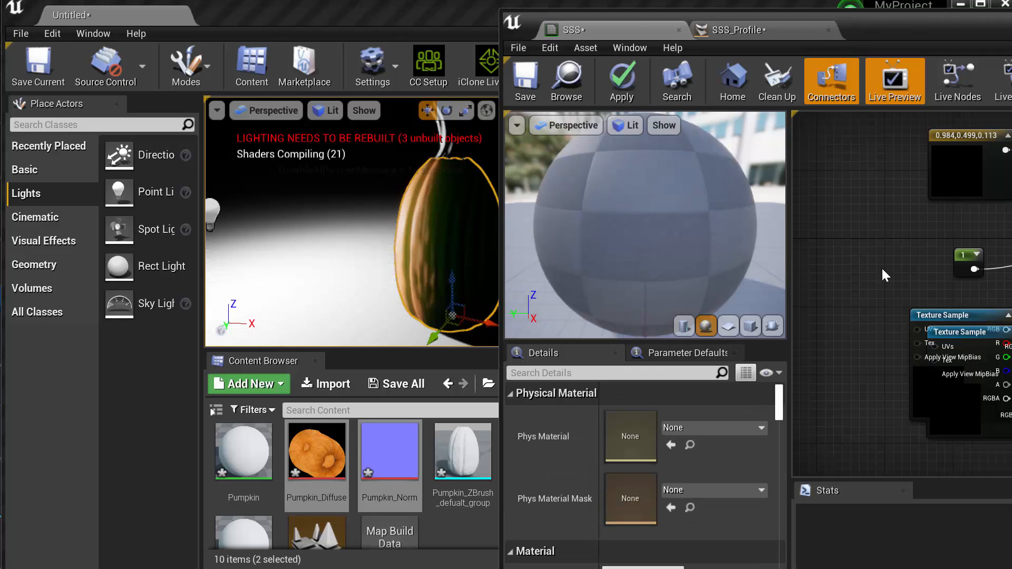
drag(1011, 28, 744, 17)
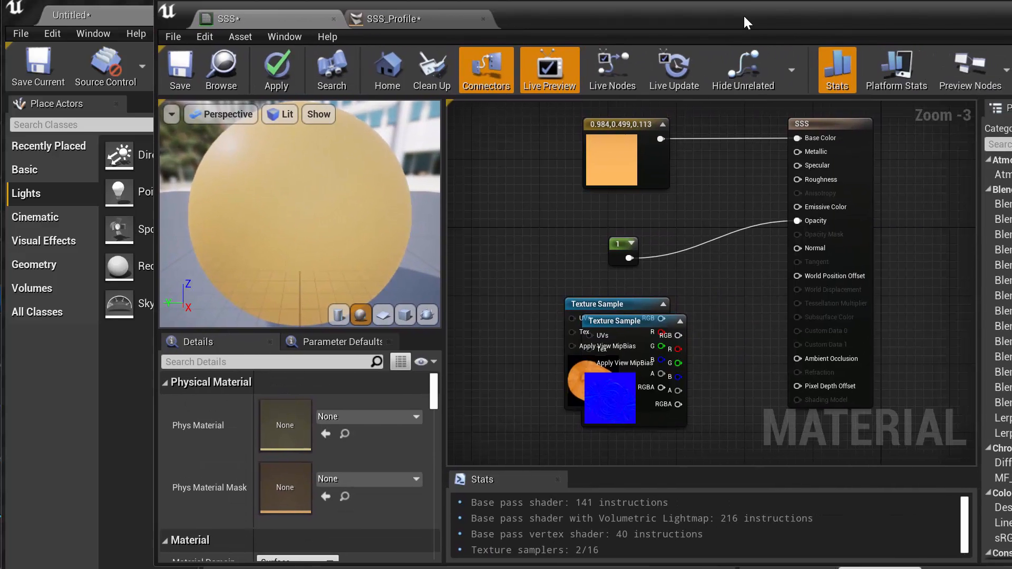
Connect the Pumpkin_Diffuse sample's RGB output to the material's Base Color and delete the orange constant color node
click(624, 301)
drag(633, 353, 531, 241)
drag(560, 207, 799, 139)
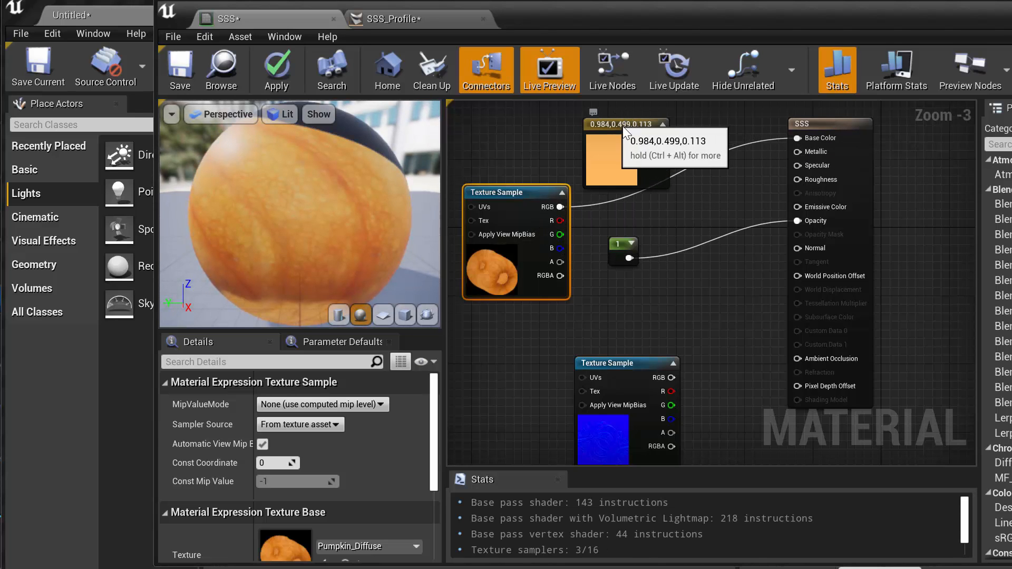
drag(615, 131, 726, 286)
key(Delete)
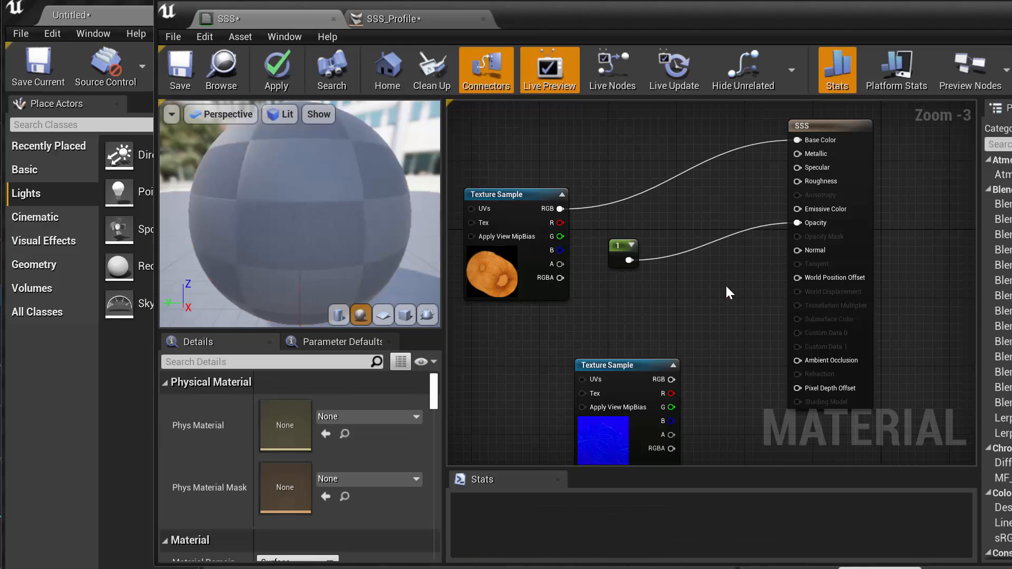
Connect the Pumpkin_Norm sample's RGB output to the material's Normal input and apply the SSS material to the scene
drag(631, 365, 799, 251)
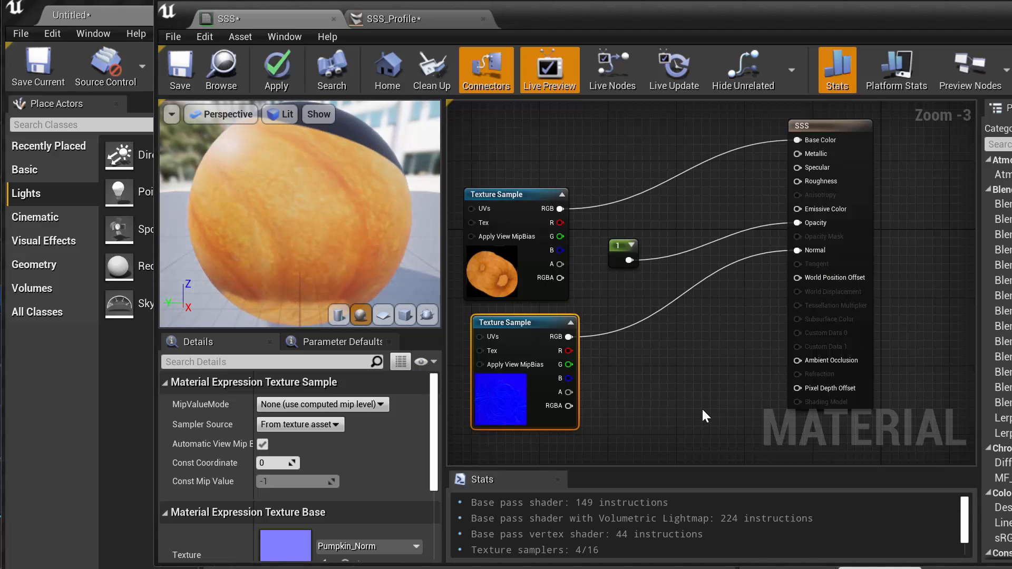
drag(654, 16, 1011, 93)
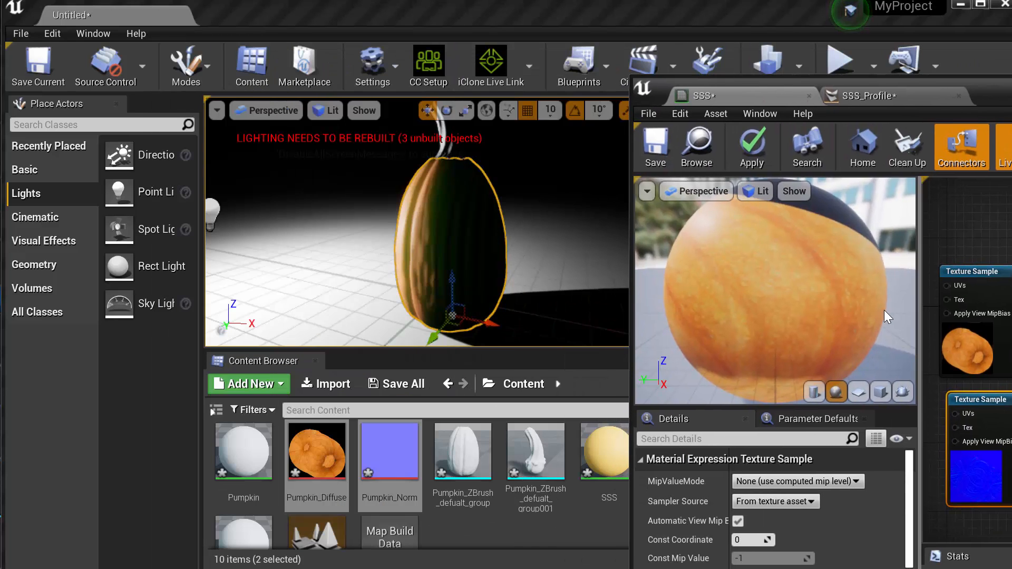
click(752, 148)
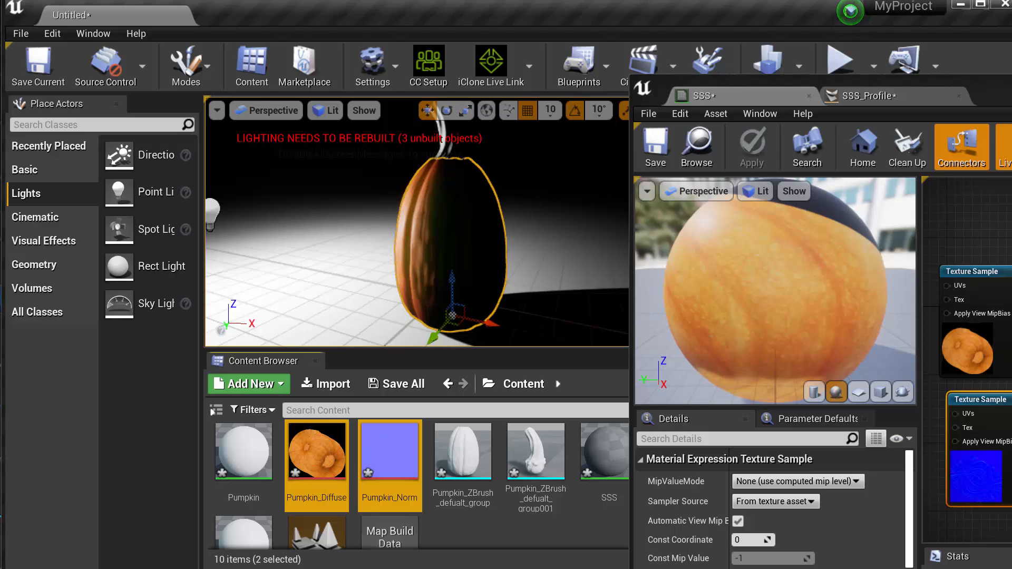
Rearrange the diffuse and normal Texture Sample nodes in the SSS graph and reposition the material editor to show the whole graph
drag(984, 271, 1007, 211)
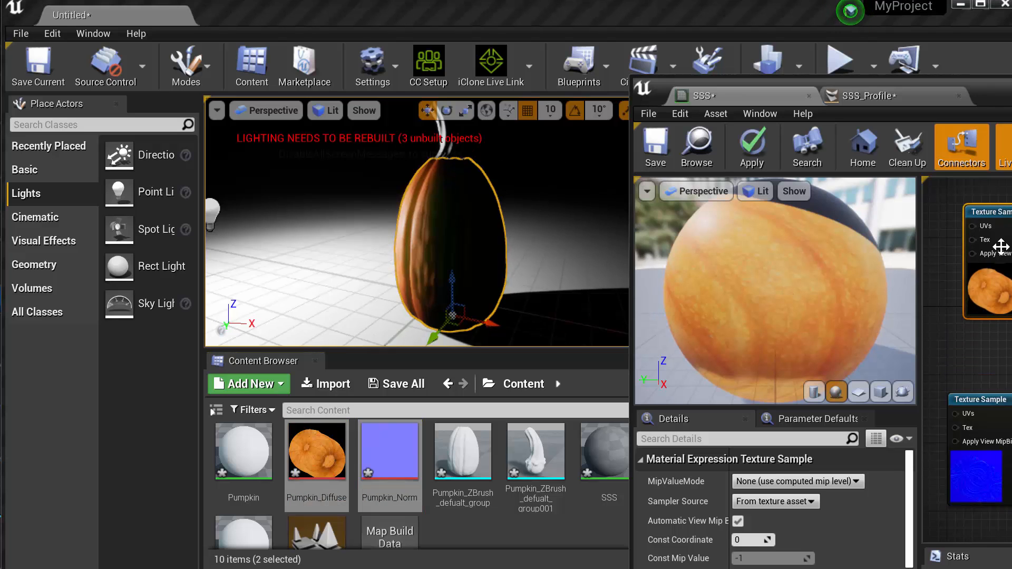
drag(1001, 461, 993, 461)
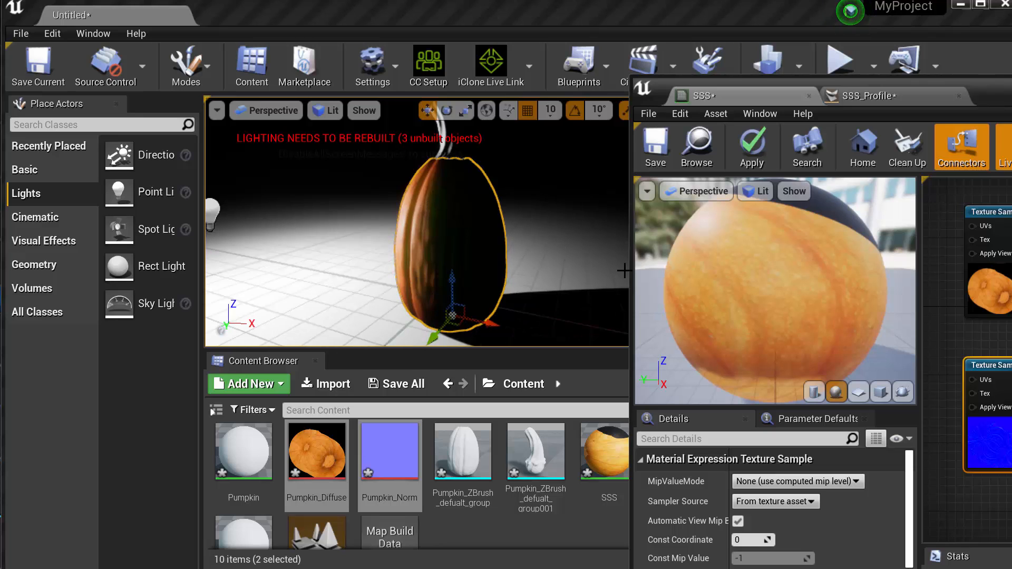
drag(997, 87, 959, 82)
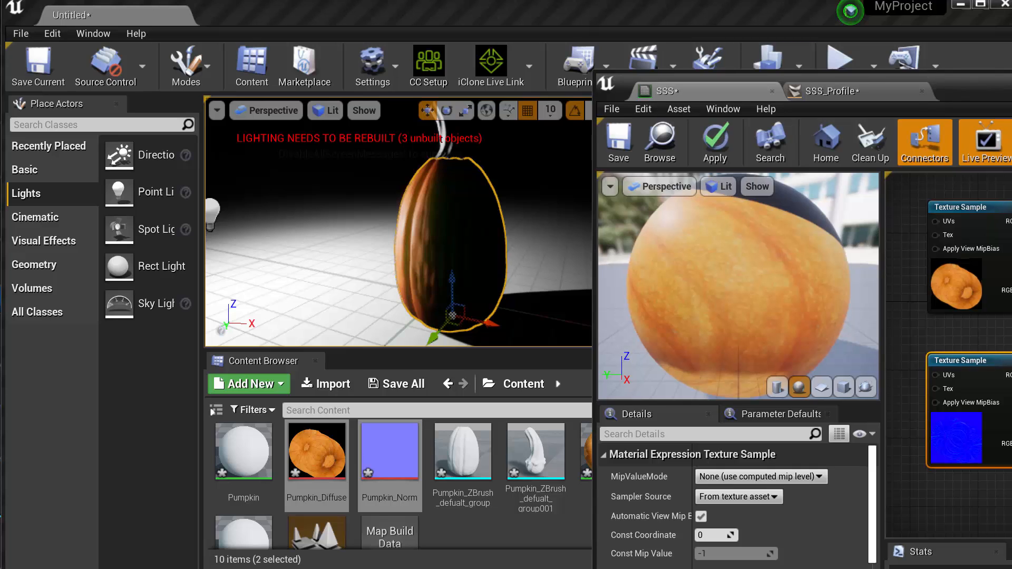
drag(1011, 92, 509, 29)
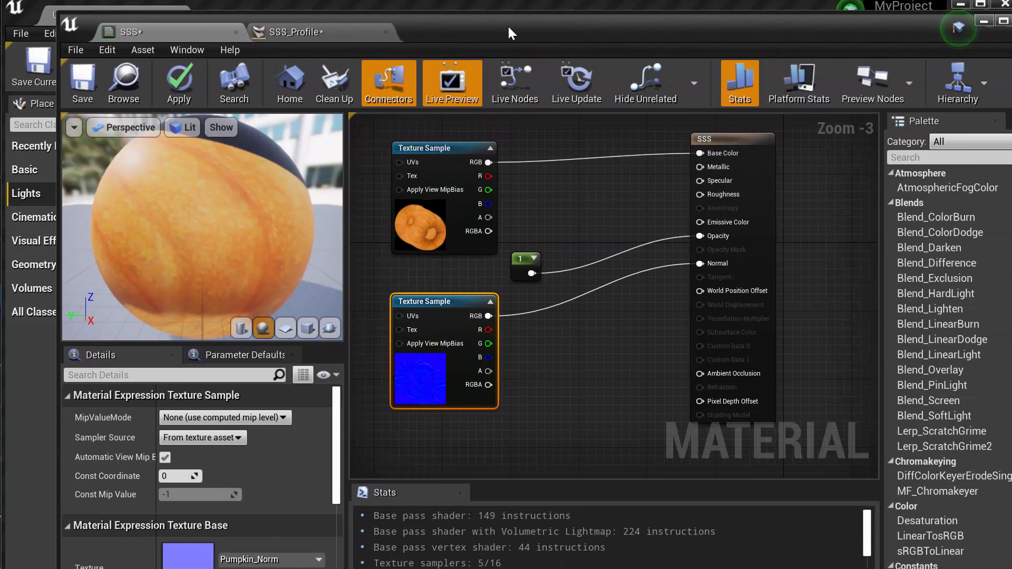
Save the SSS_Profile asset and close the asset editor
click(325, 32)
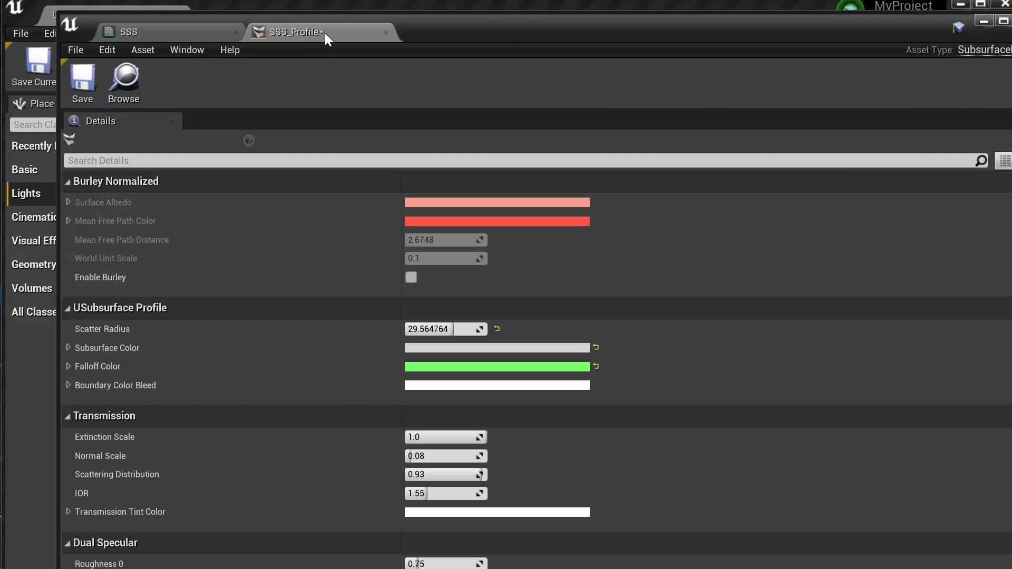
click(76, 83)
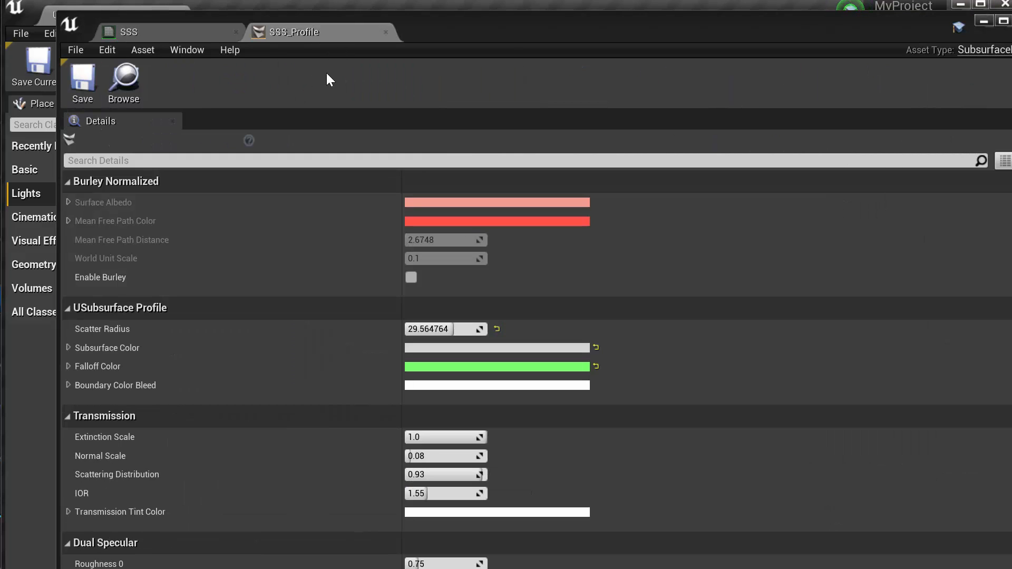
click(1011, 20)
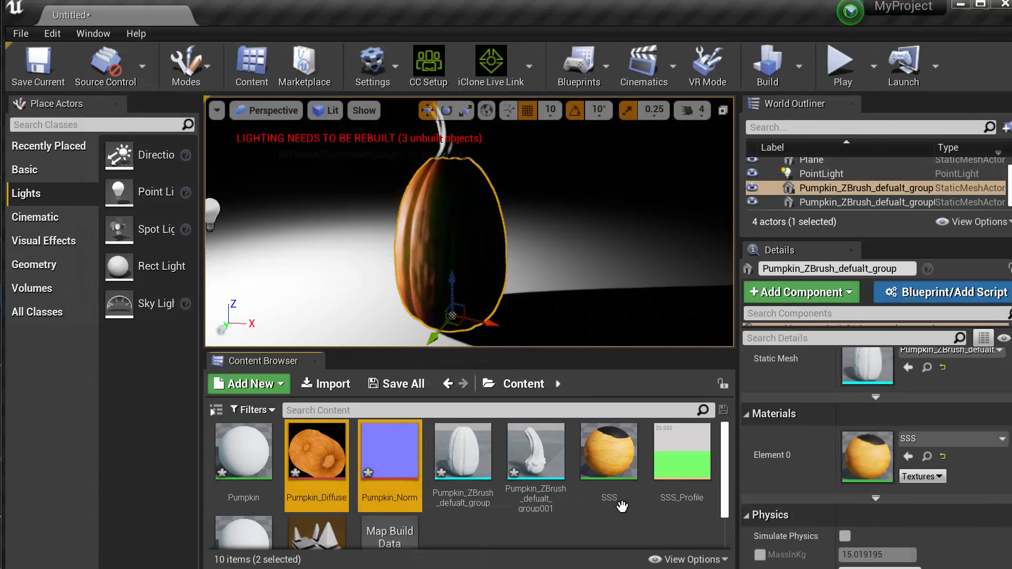
Duplicate the SSS material in the Content folder and name the copy Non_SSS
scroll(581, 515, down, 1)
scroll(581, 514, up, 1)
click(603, 469)
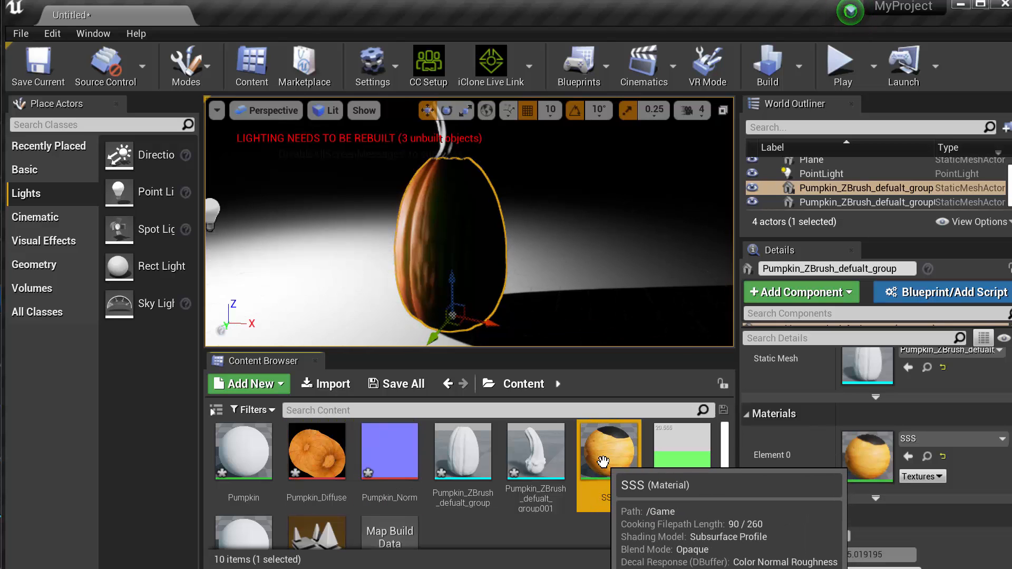
right_click(603, 461)
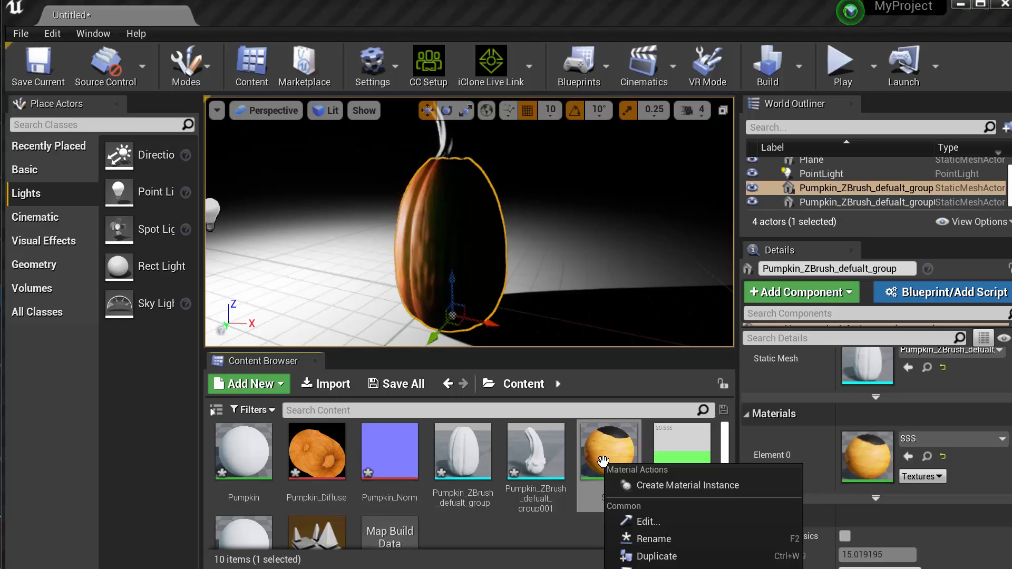
click(655, 556)
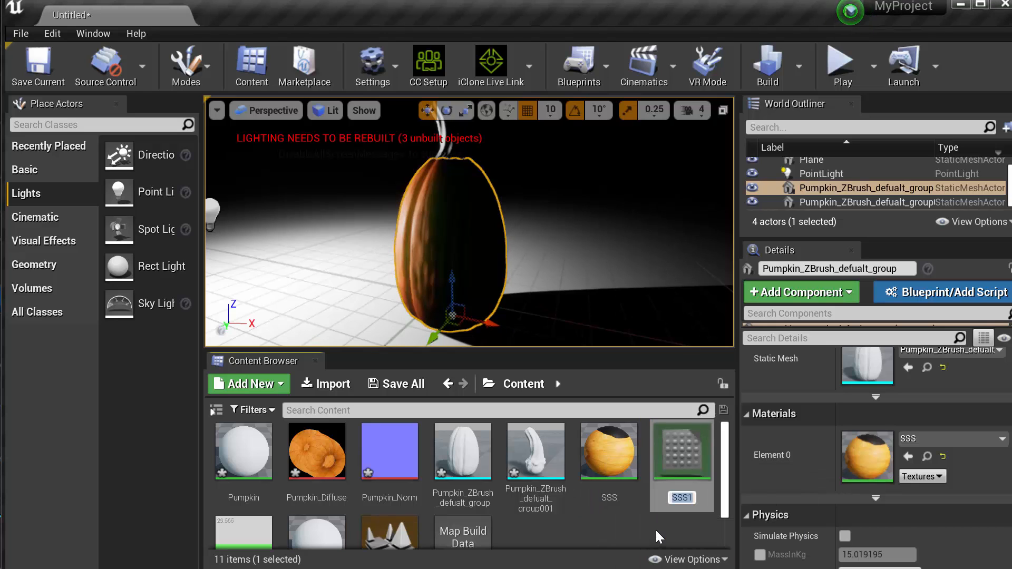
text(Non_SSS)
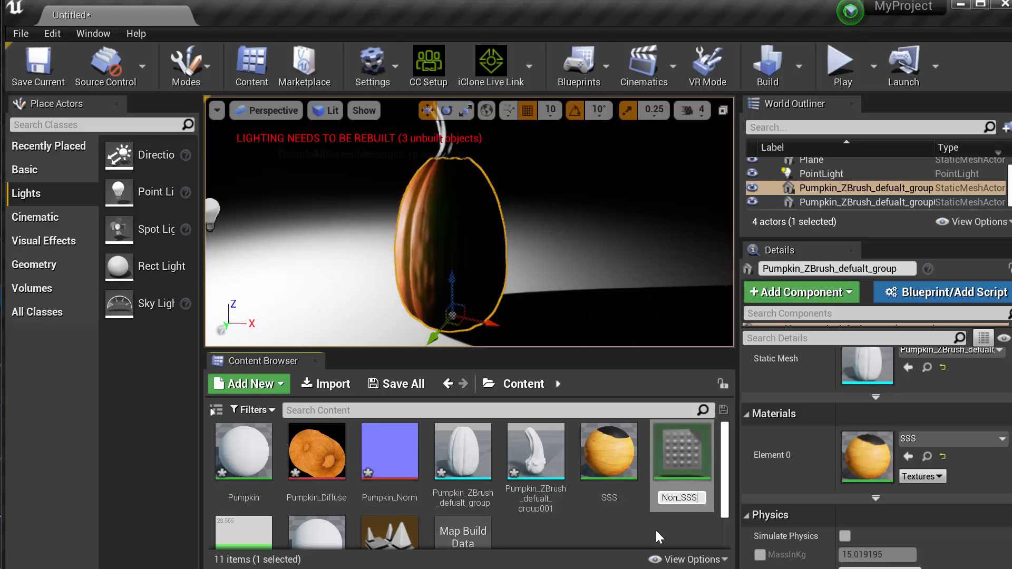
key(Return)
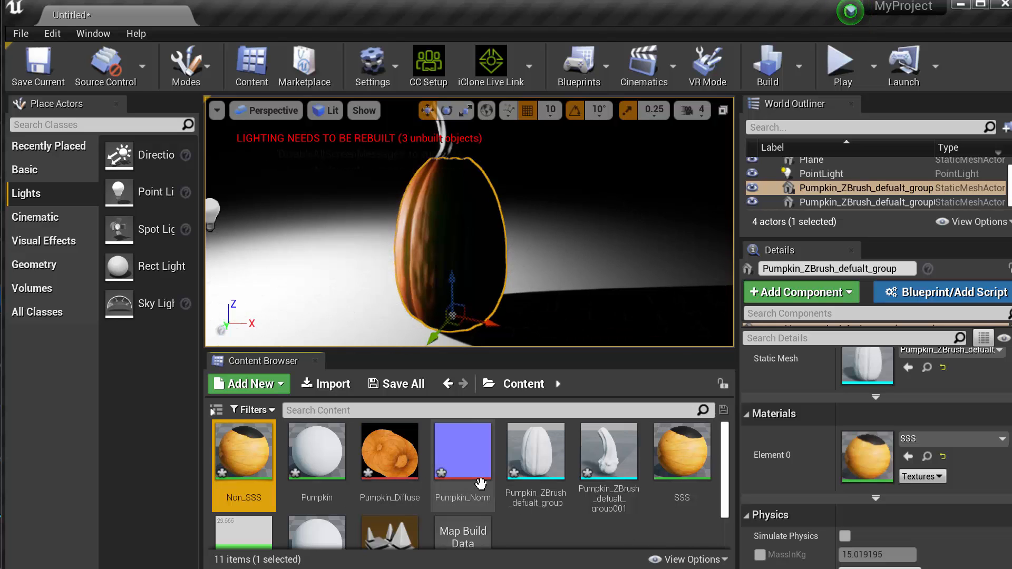
Open the Non_SSS material and set its Shading Model to Default Lit
double_click(232, 446)
scroll(524, 293, down, 5)
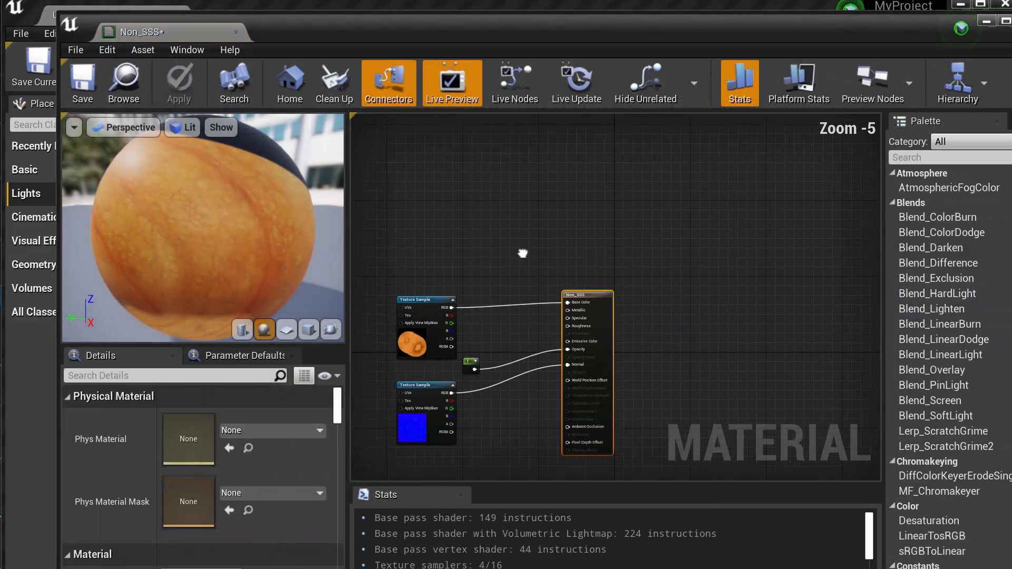
right_drag(524, 293, 656, 212)
scroll(659, 212, up, 2)
right_drag(727, 251, 621, 213)
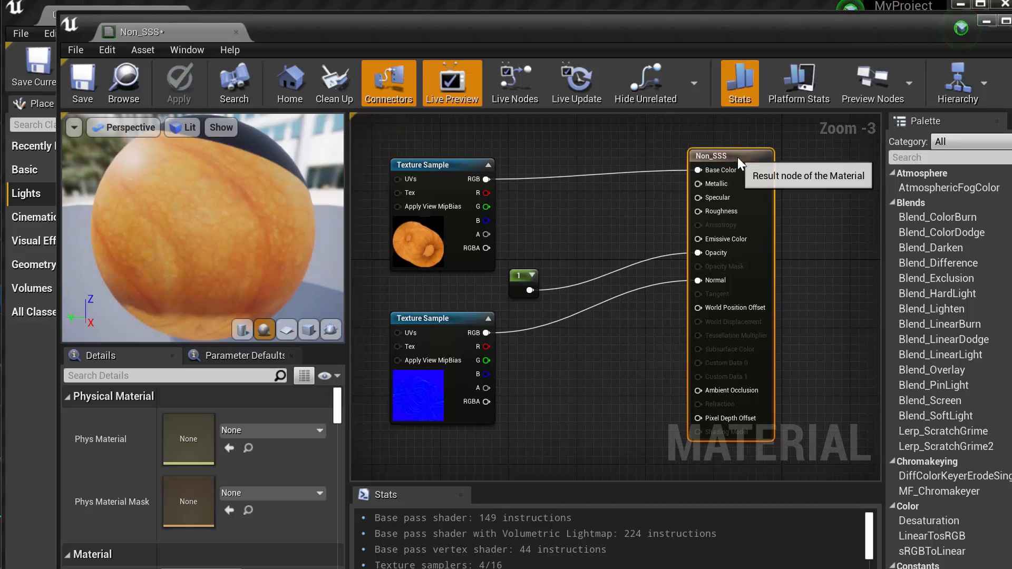
drag(338, 412, 338, 419)
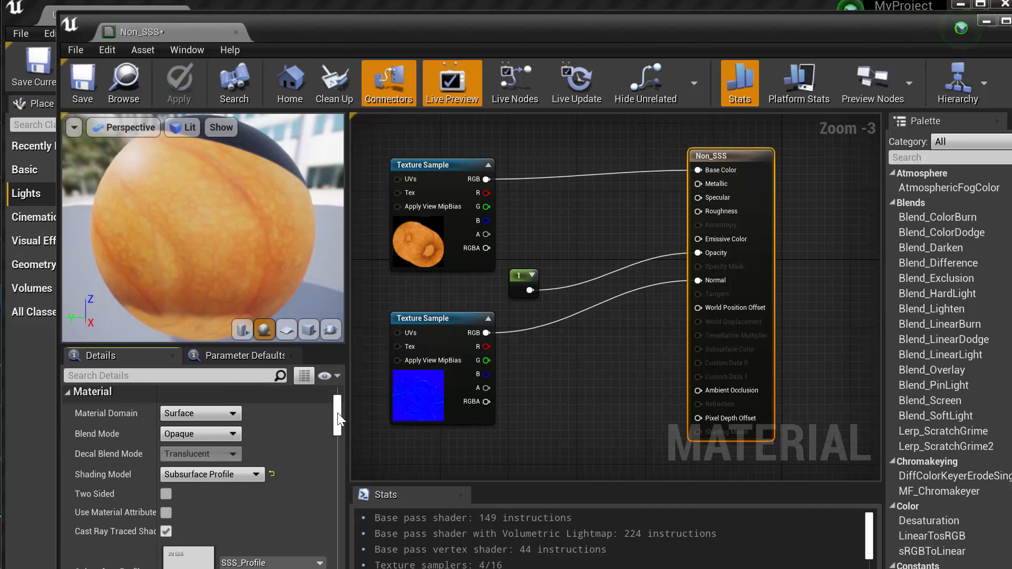
scroll(337, 413, down, 1)
click(232, 453)
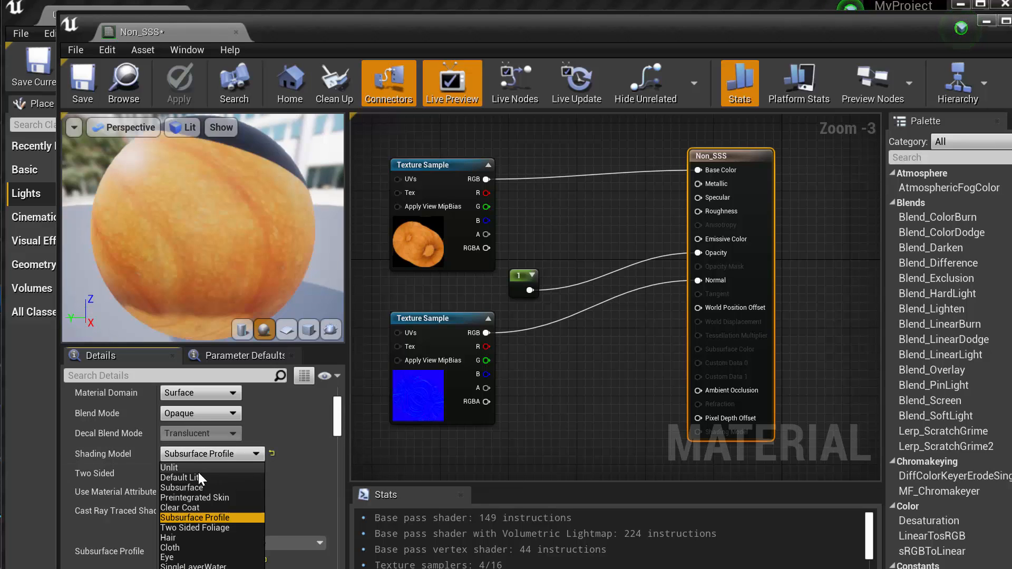
click(184, 477)
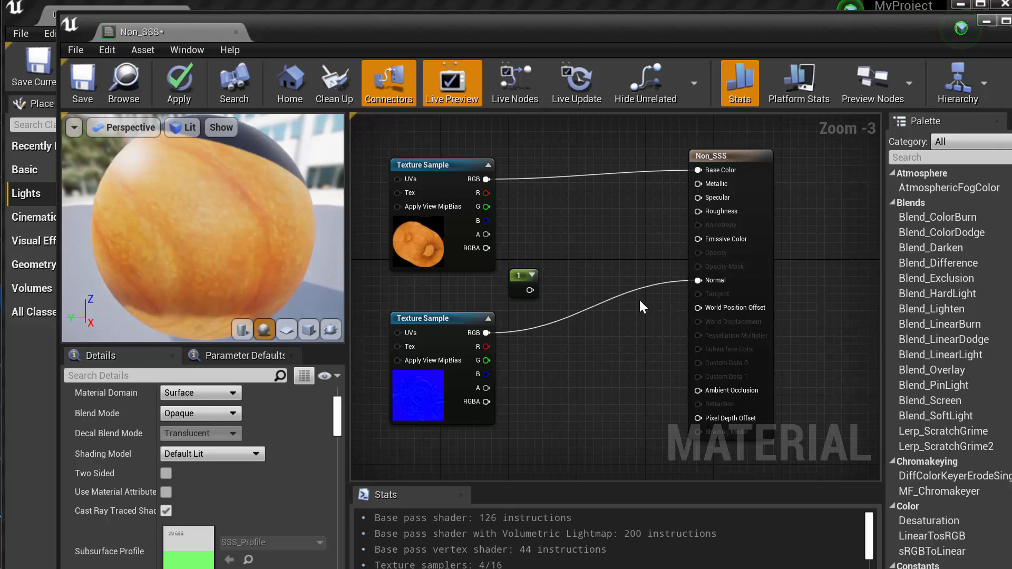
Check the Subsurface Profile setting of Non_SSS, apply the material changes and return to the level
scroll(287, 517, down, 1)
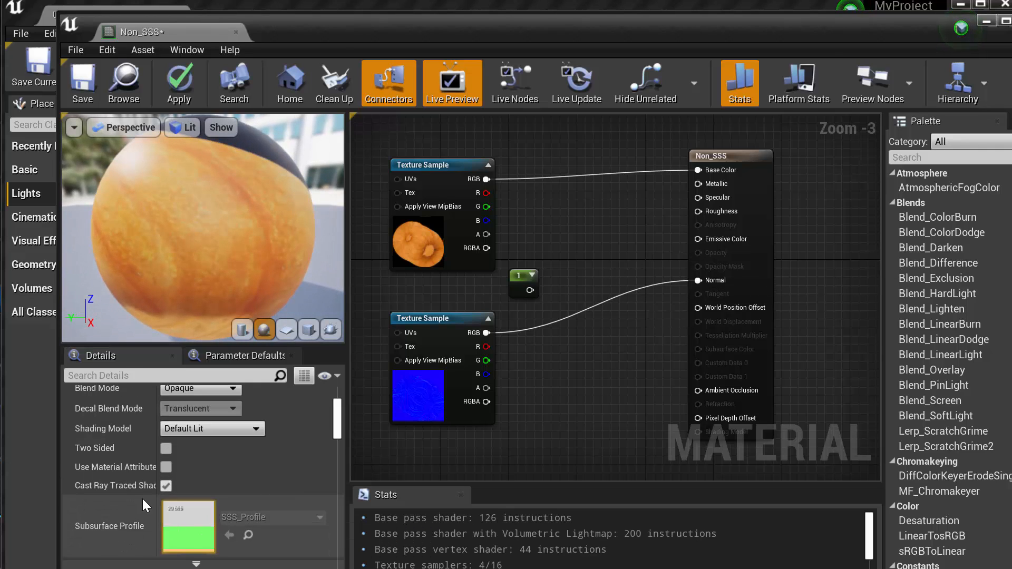
scroll(211, 524, down, 2)
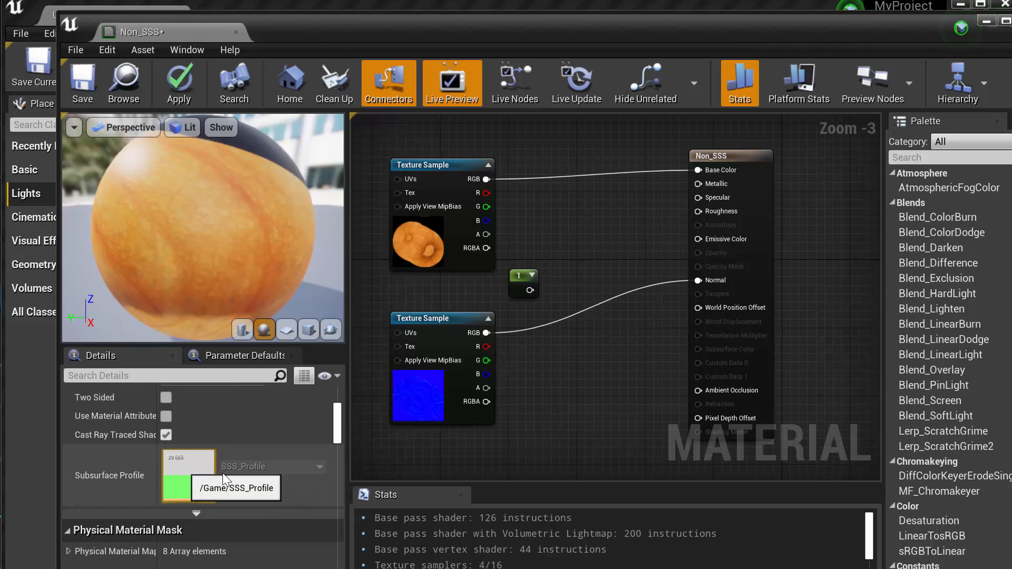
right_click(181, 483)
click(180, 476)
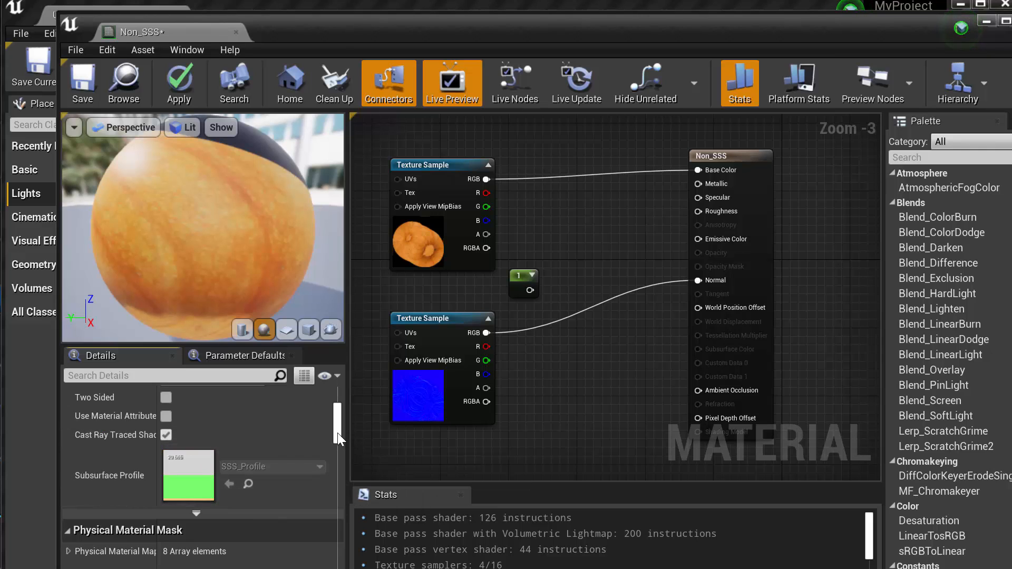
scroll(338, 432, up, 5)
click(179, 84)
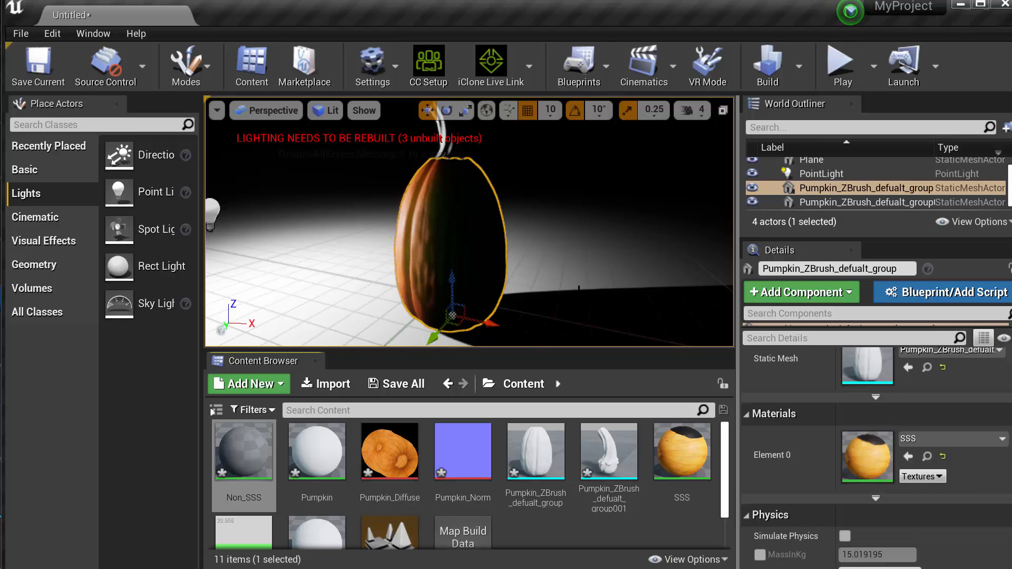
Duplicate the pumpkin body in the level and place the copy in front of the original
alt+drag(580, 287, 590, 295)
scroll(466, 278, down, 5)
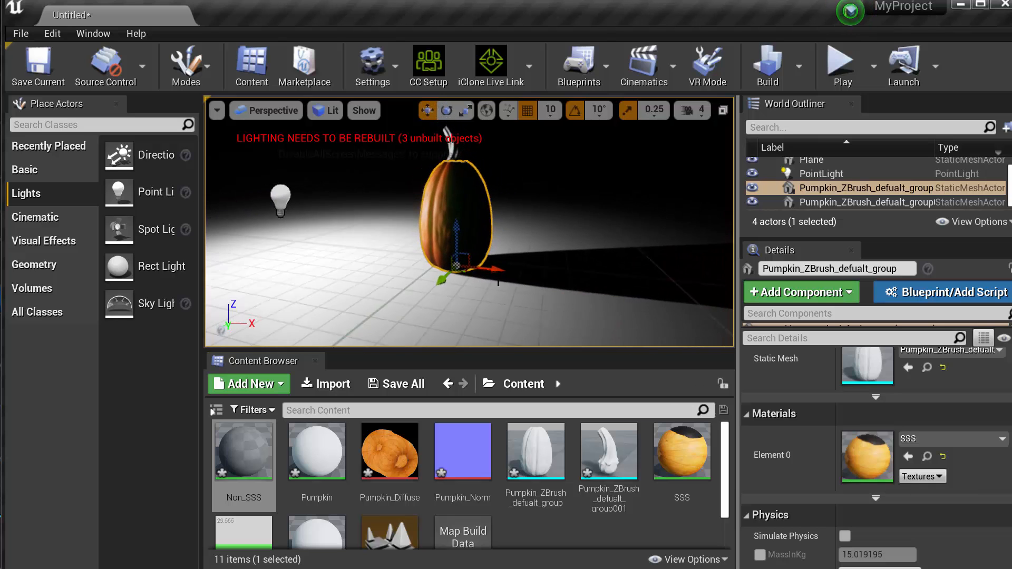
alt+drag(466, 278, 524, 328)
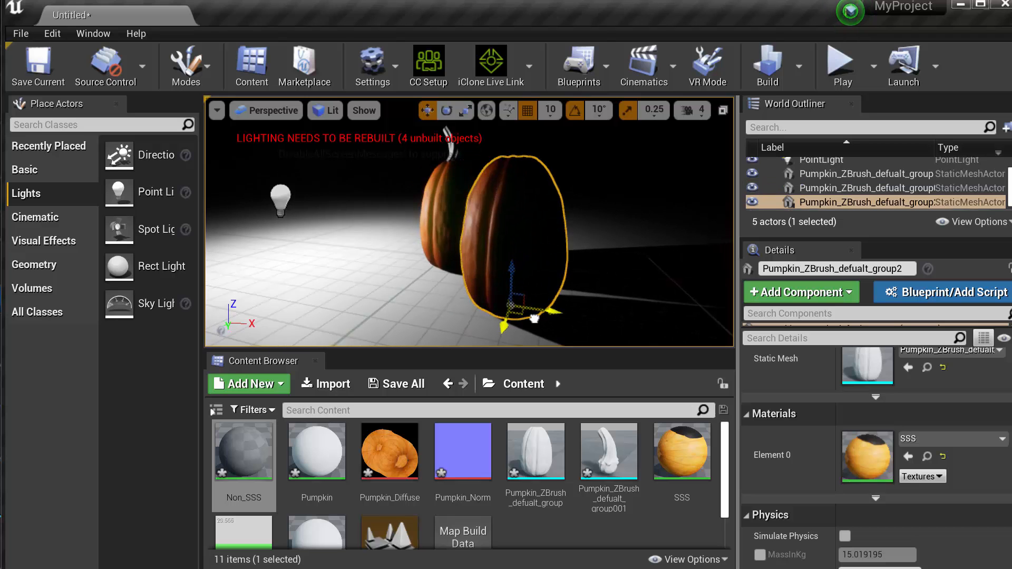
Move the PointLight along X, farther away from the two pumpkins
alt+drag(402, 235, 425, 241)
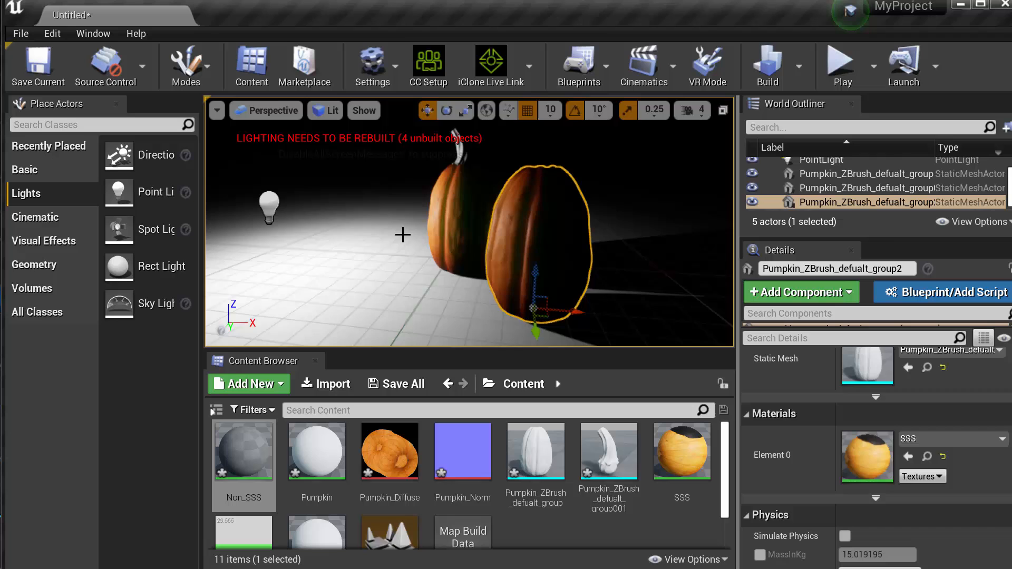
click(267, 213)
drag(211, 219, 116, 238)
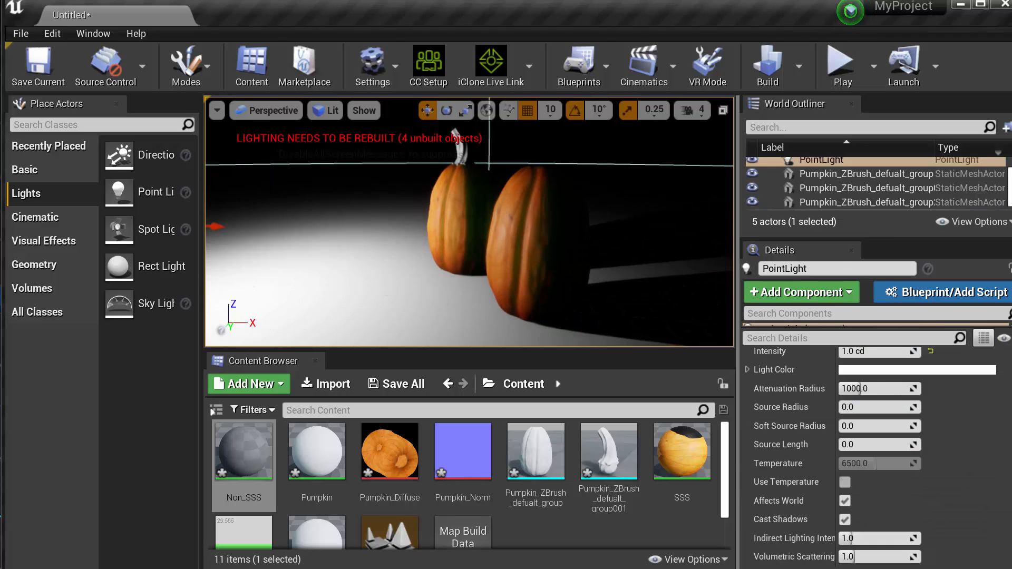
alt+drag(392, 269, 501, 261)
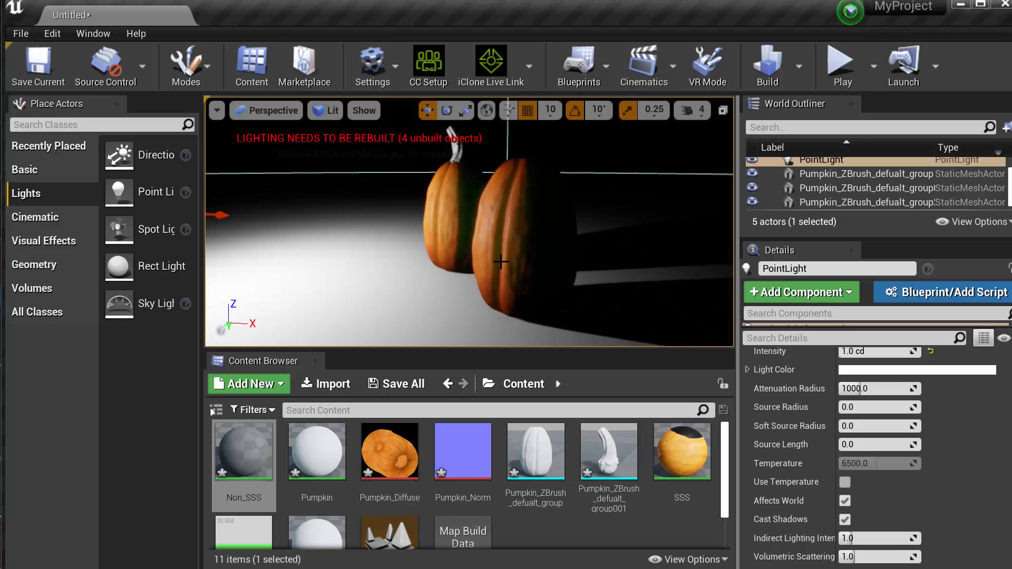
Move the duplicated pumpkin slightly farther from the original along X and assign the Non_SSS material to it
click(521, 257)
drag(558, 311, 576, 313)
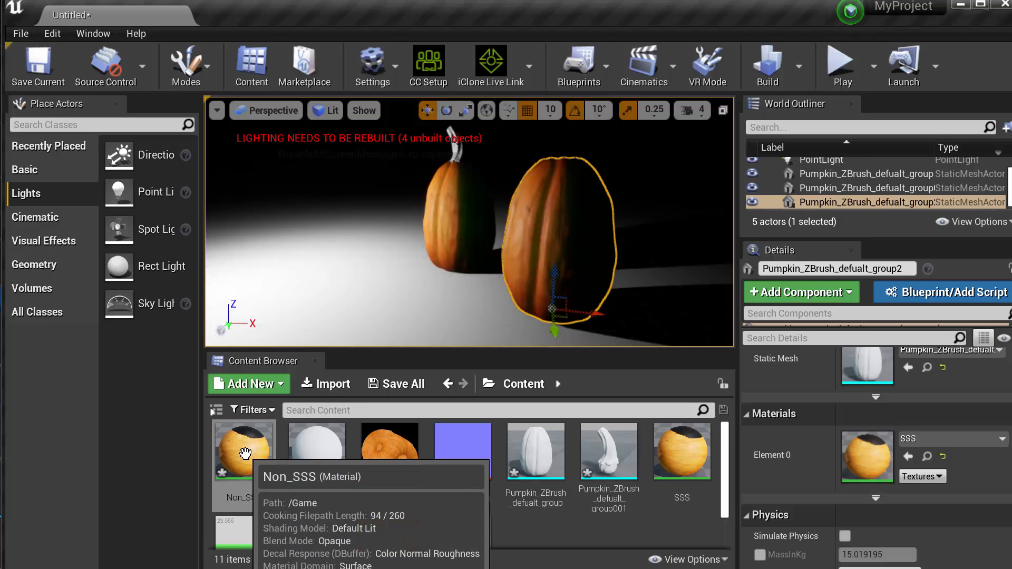
drag(244, 456, 554, 223)
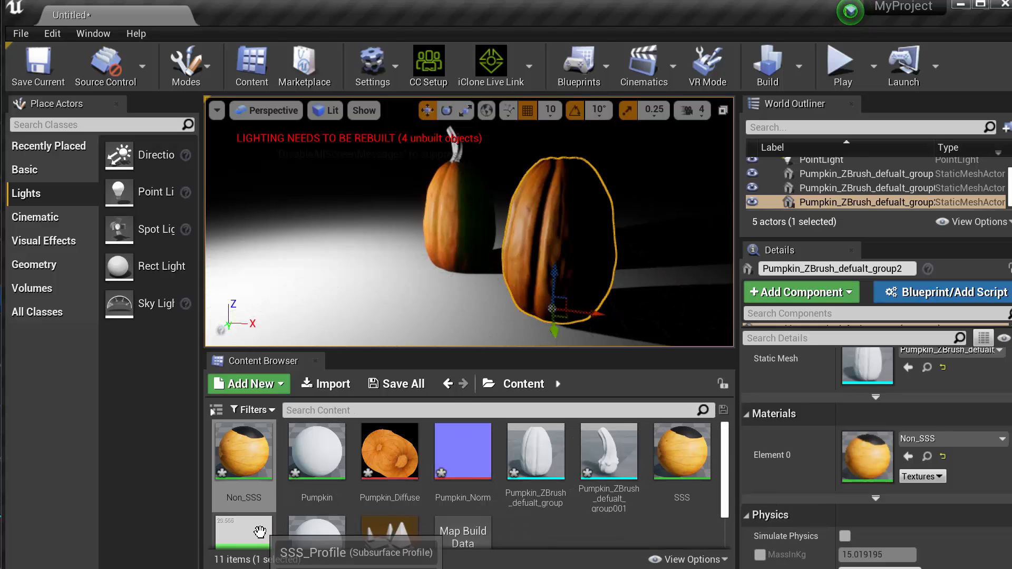
Set the Scatter Radius of SSS_Profile to about 4.22 and compare the SSS and Non_SSS pumpkins in the viewport
double_click(243, 533)
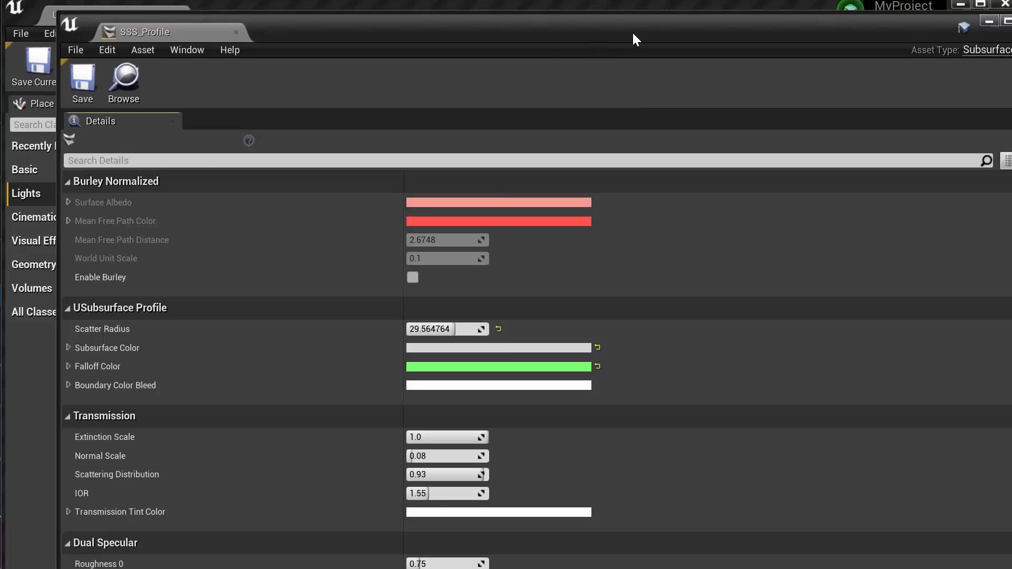
drag(631, 30, 1011, 14)
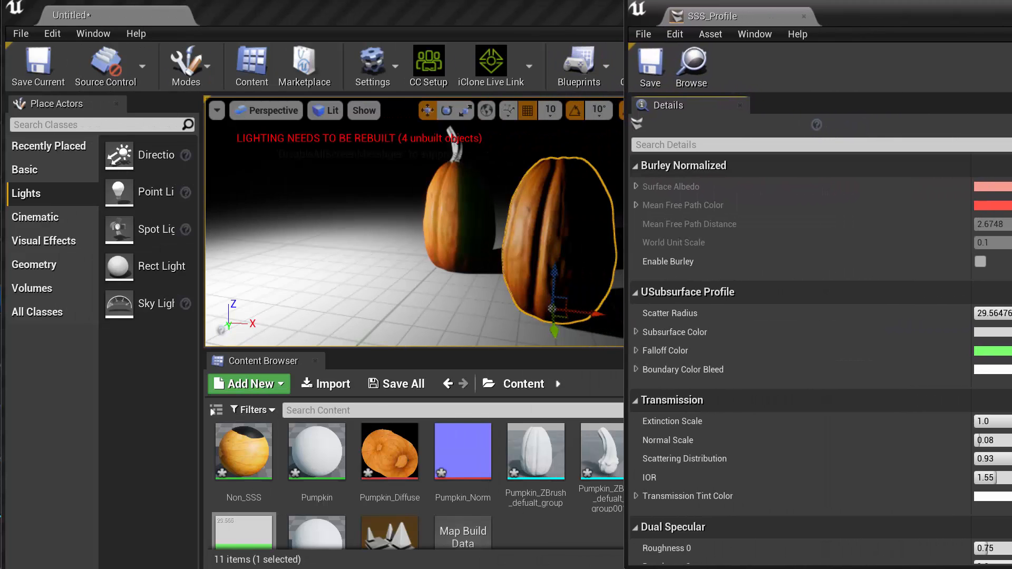
drag(883, 5, 835, 7)
mouse_move(530, 177)
right_down()
mouse_move(518, 166)
mouse_move(550, 168)
mouse_move(533, 167)
right_up()
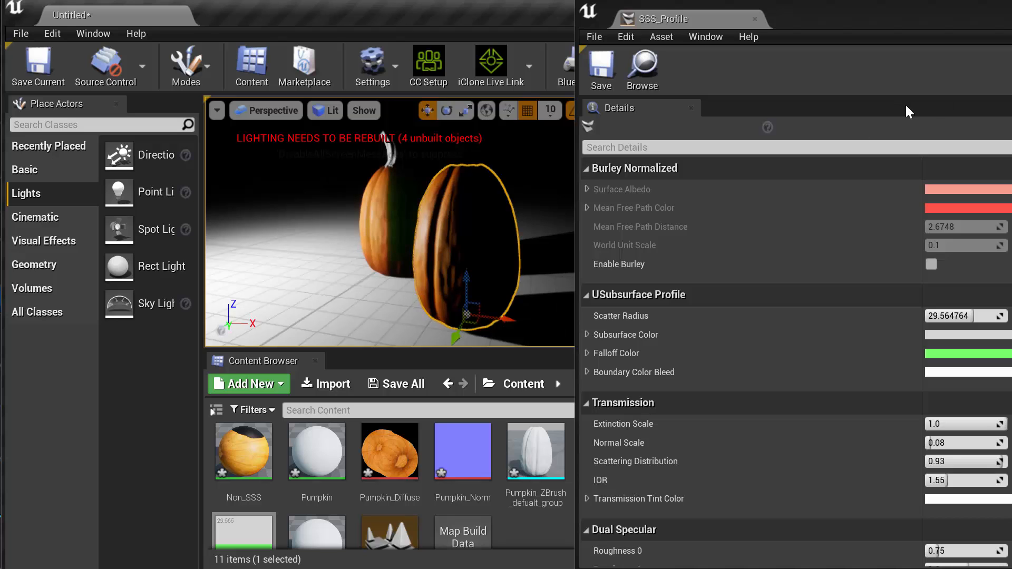
drag(951, 14, 887, 12)
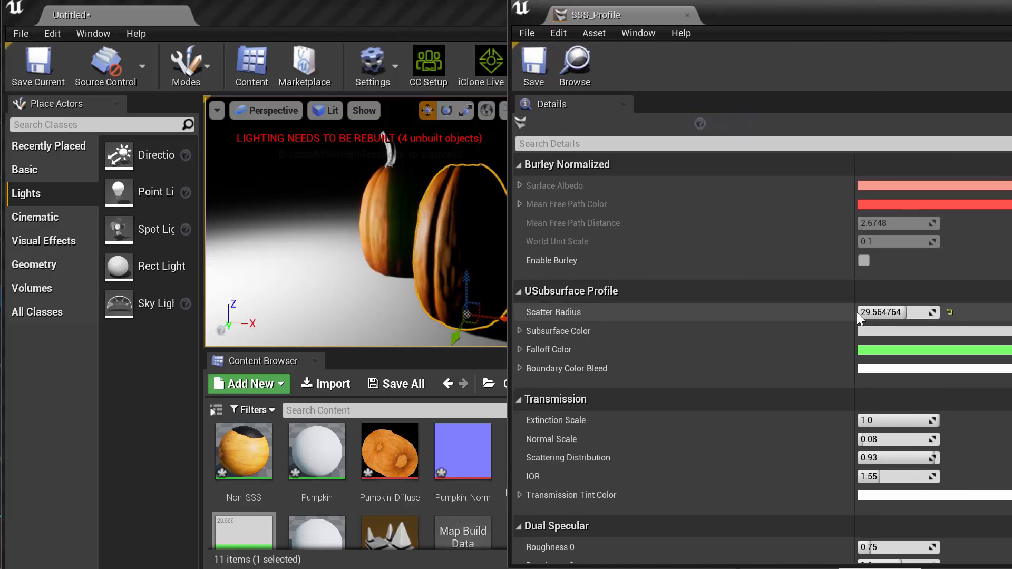
drag(857, 312, 822, 312)
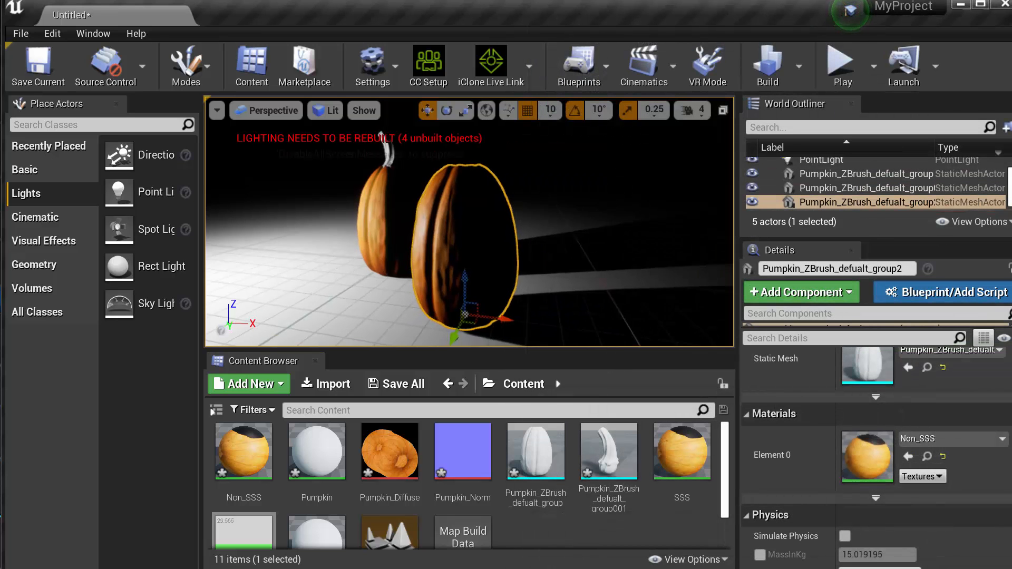
scroll(469, 222, up, 3)
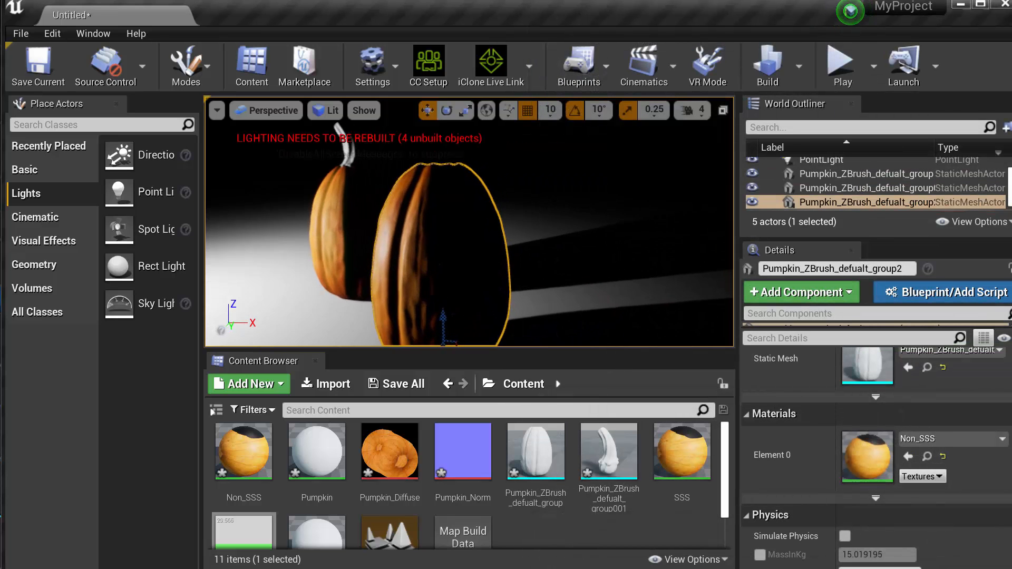
mouse_move(470, 221)
right_down()
mouse_move(503, 224)
mouse_move(484, 224)
right_up()
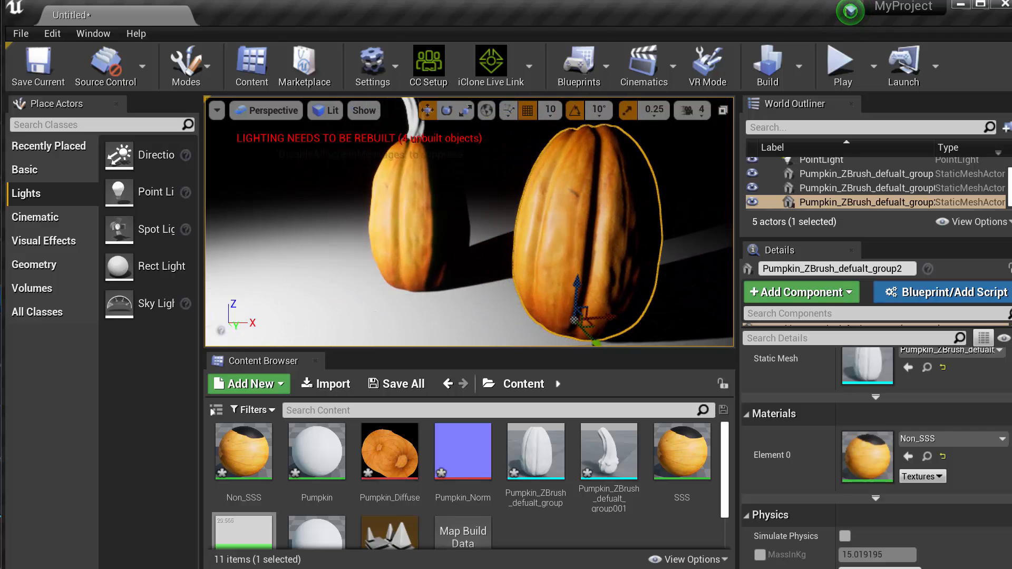
Compare the SSS and Non_SSS pumpkins in the viewport from close up and farther away, with Game View toggled on
right_drag(442, 283, 468, 282)
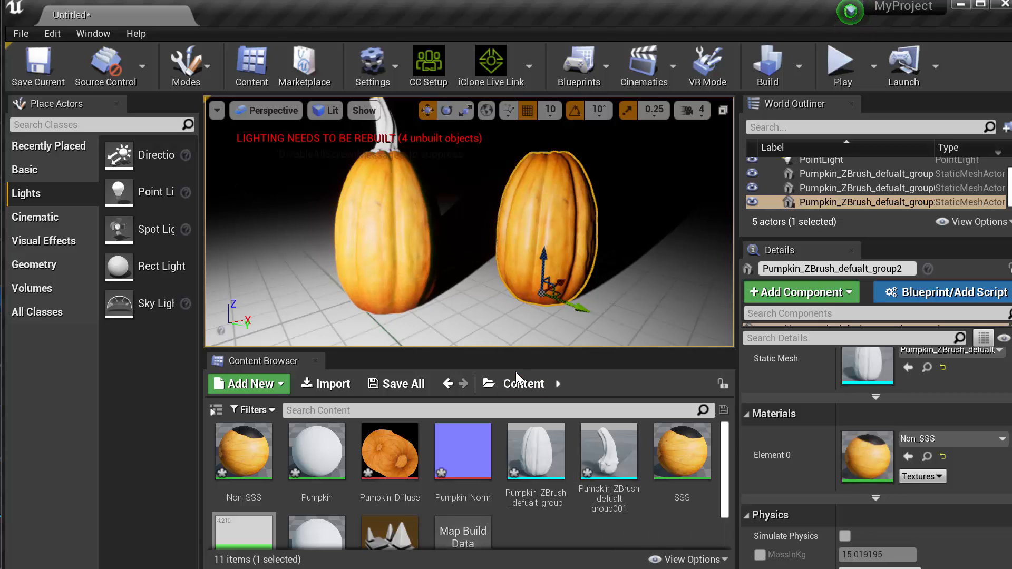
drag(468, 290, 468, 253)
middle_drag(467, 253, 468, 260)
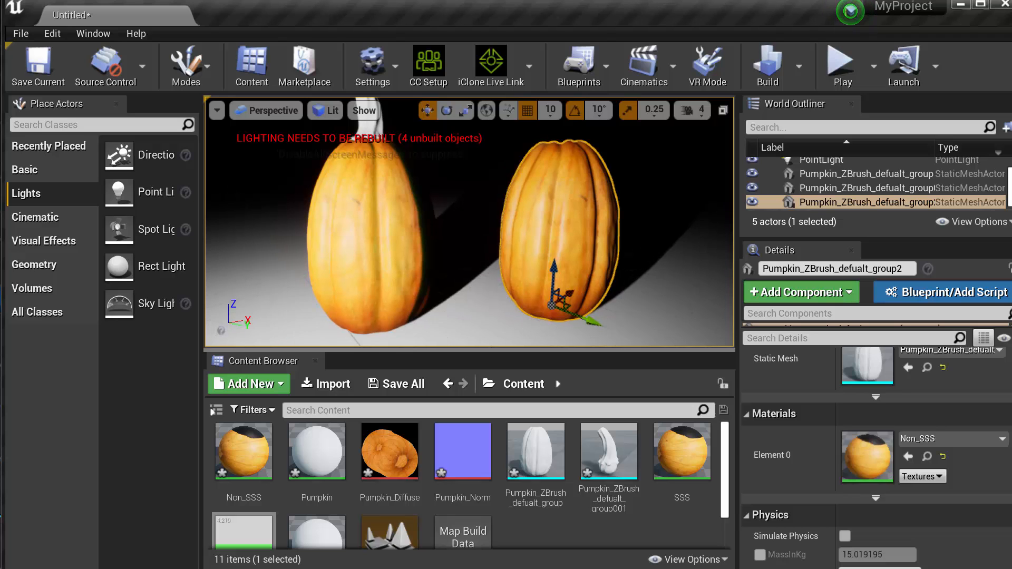
drag(467, 261, 466, 321)
key(g)
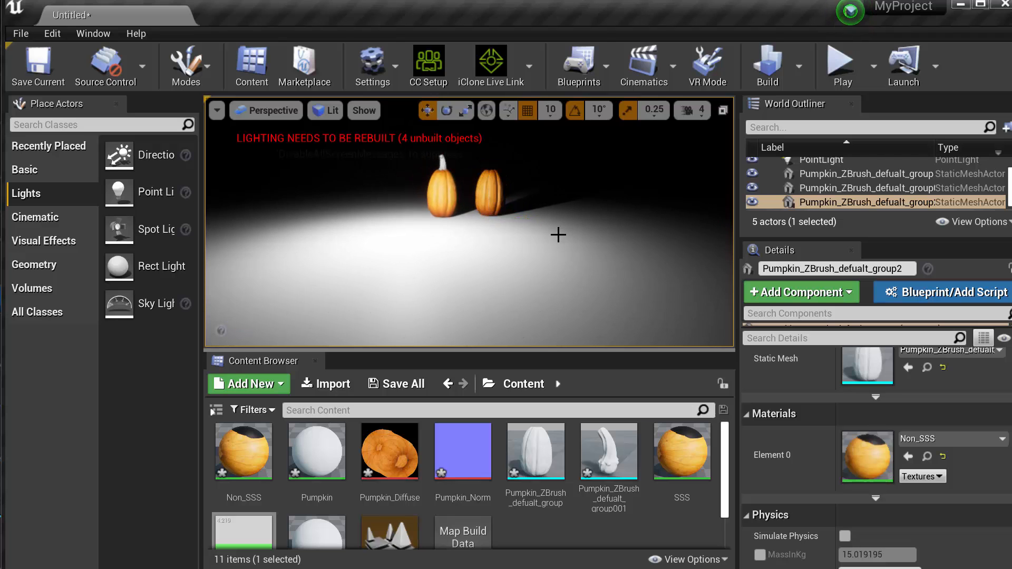
mouse_move(522, 238)
mouse_down()
mouse_move(517, 276)
mouse_move(513, 226)
mouse_move(512, 263)
mouse_move(511, 238)
mouse_up()
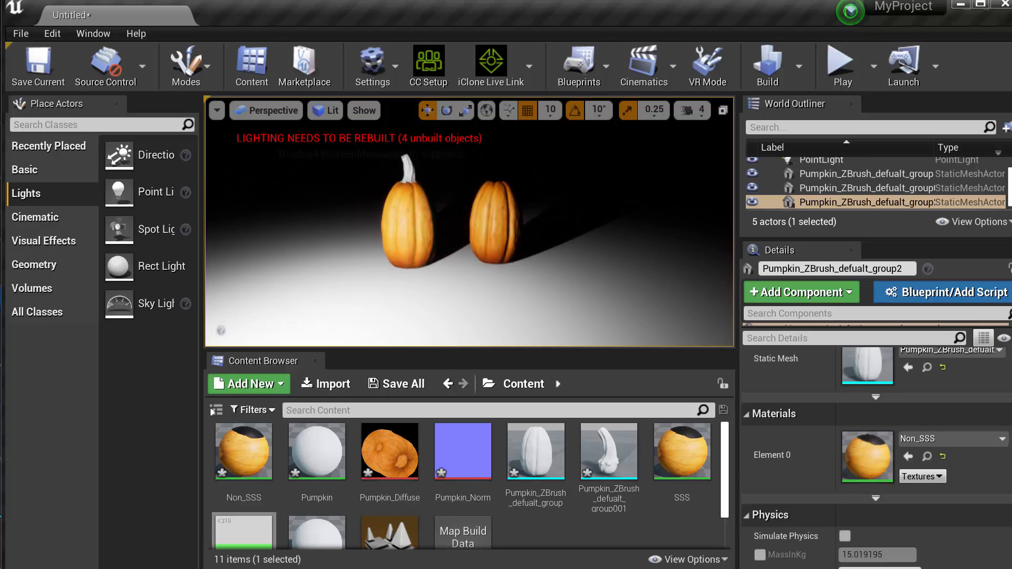
Switch to the Class 10 Subsurface Scattering page in Chrome and review the Subsurface Profile notes and the Unreal documentation address
key(alt+Tab)
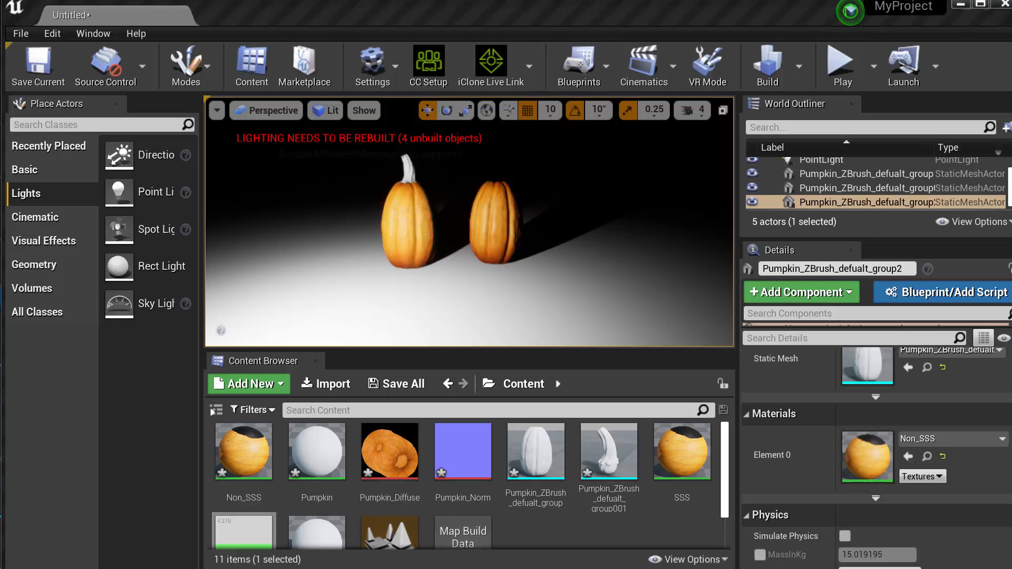
double_click(435, 67)
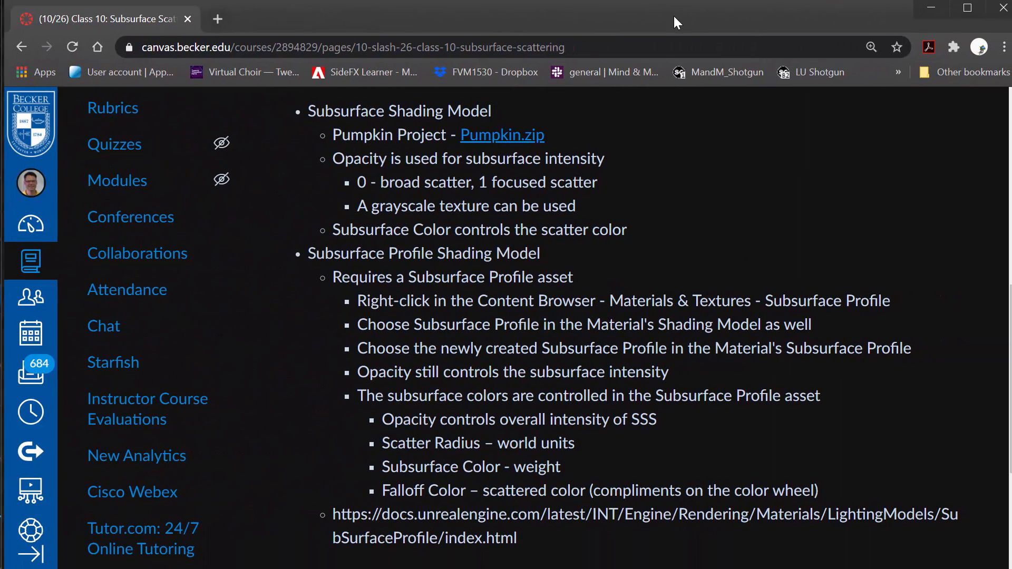
drag(536, 533, 341, 514)
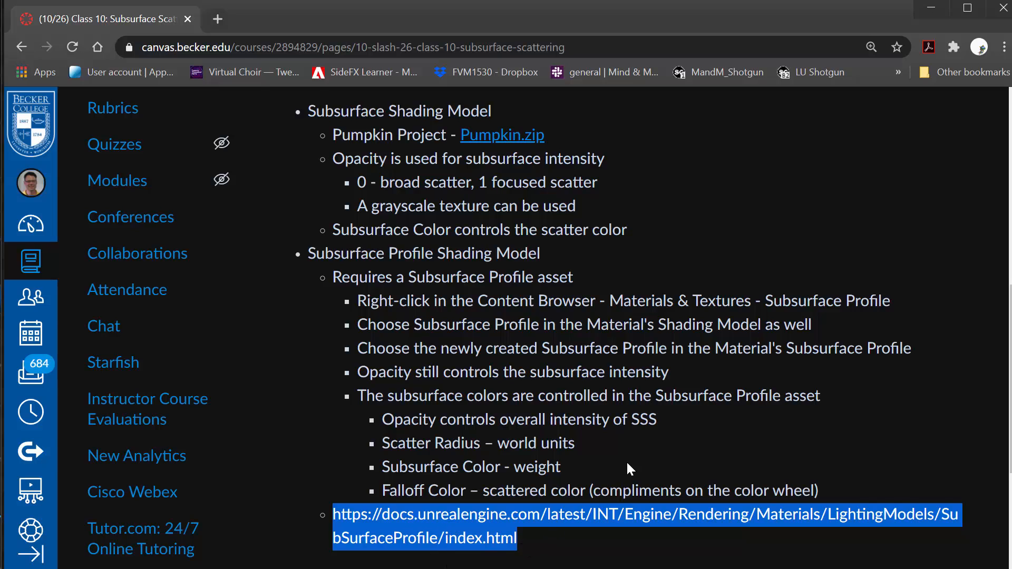
click(637, 451)
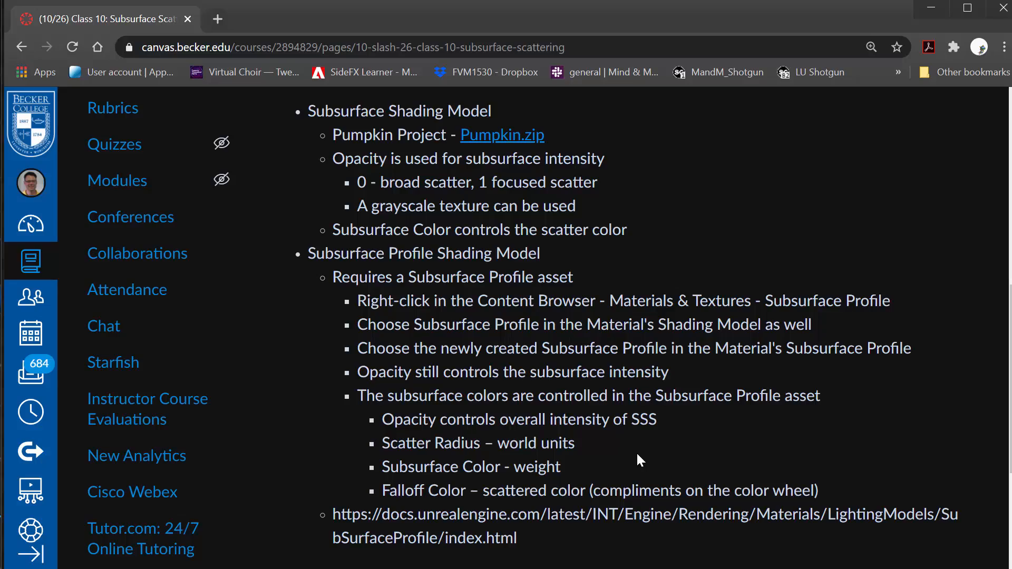
scroll(636, 454, up, 4)
scroll(636, 460, down, 5)
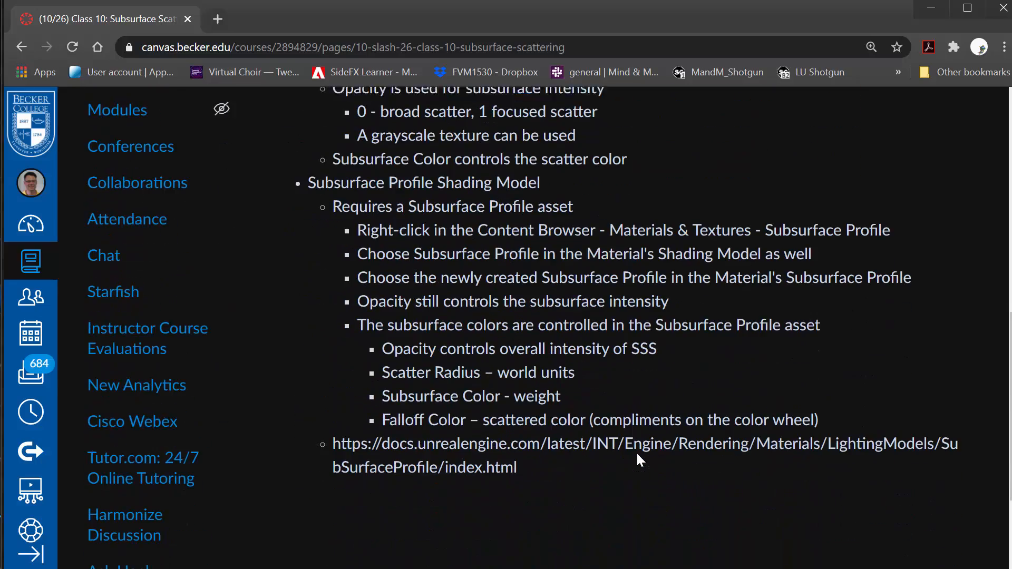
scroll(565, 517, up, 6)
scroll(569, 501, up, 1)
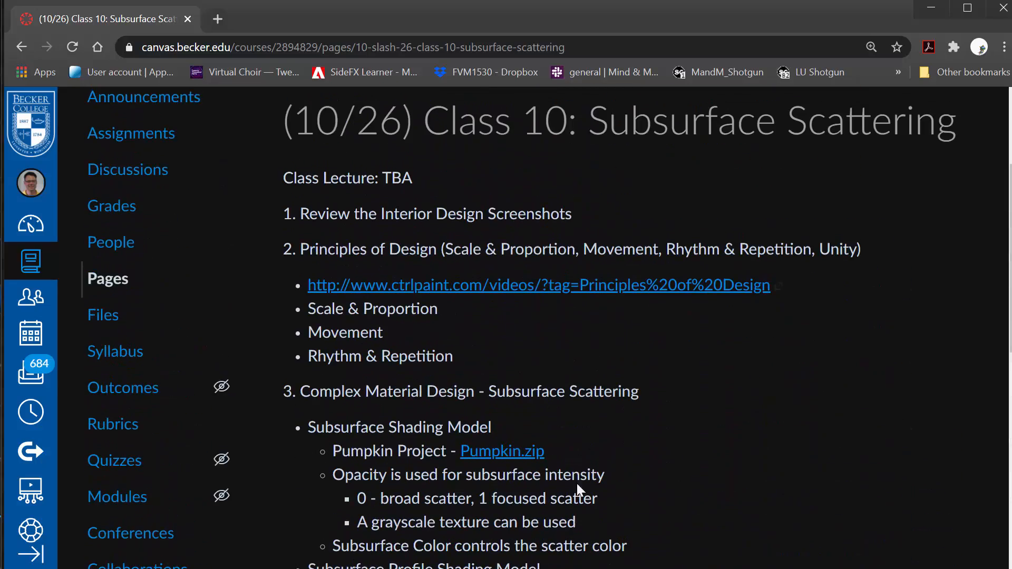